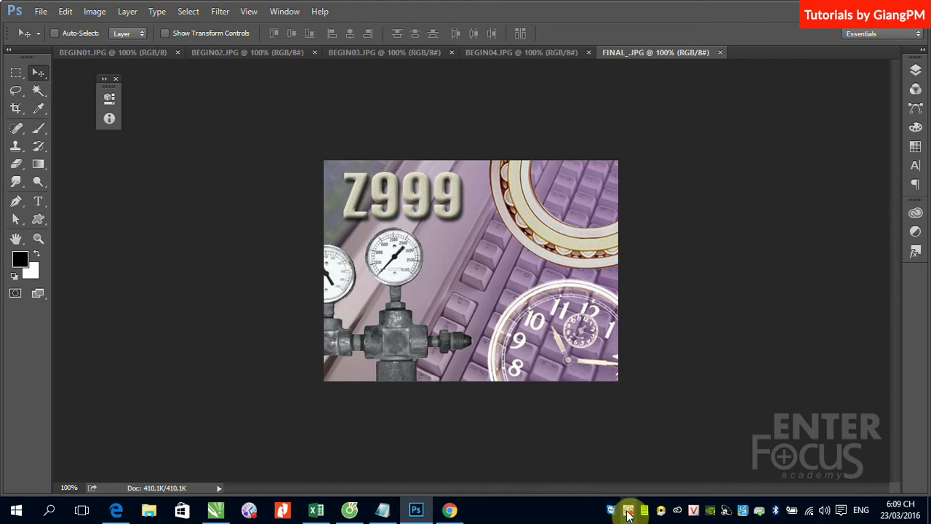
Step: Pause the recorder, pick the Move tool, and review the clock, gauge, bearing, keyboard and composite images
right_click(628, 508)
left_click(671, 339)
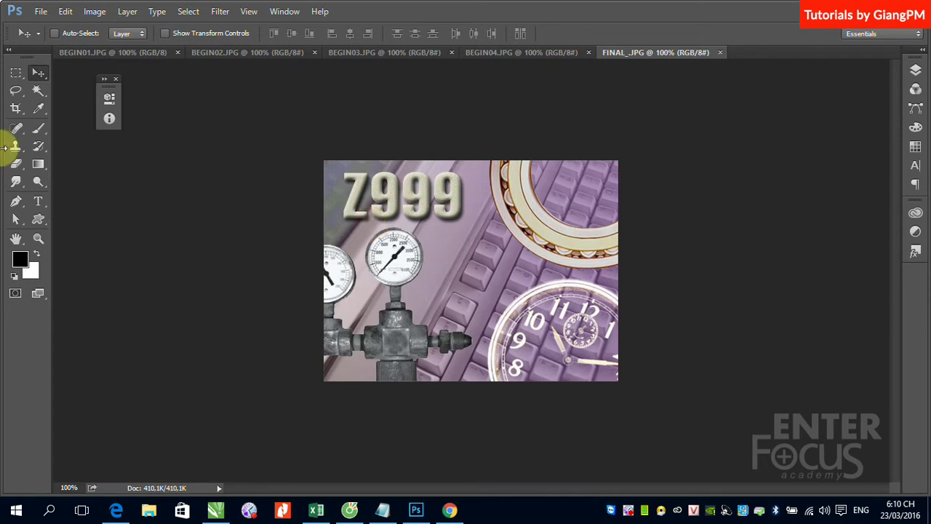
left_click(39, 73)
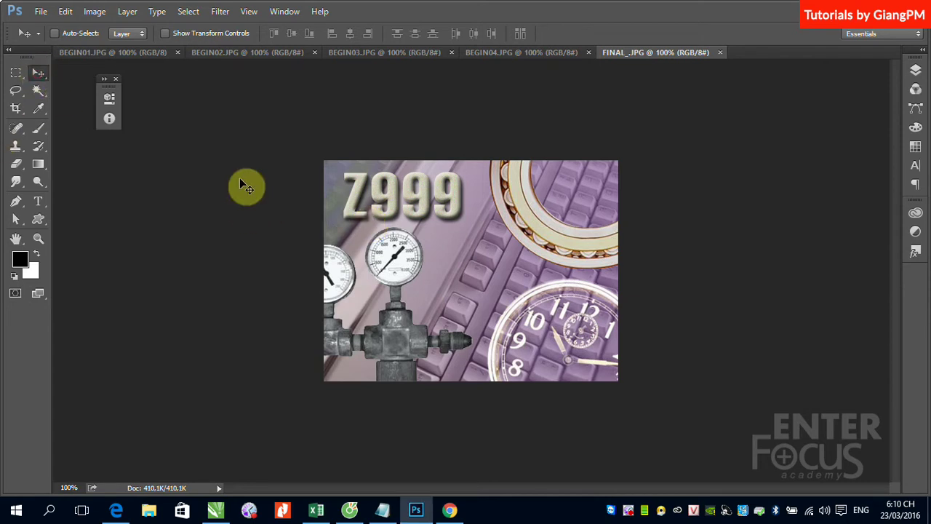
left_click(104, 54)
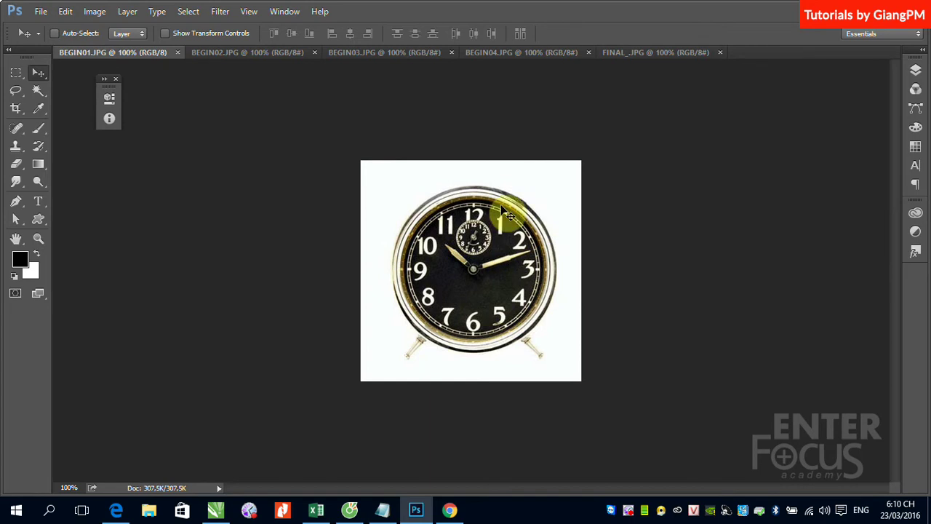
left_click(259, 54)
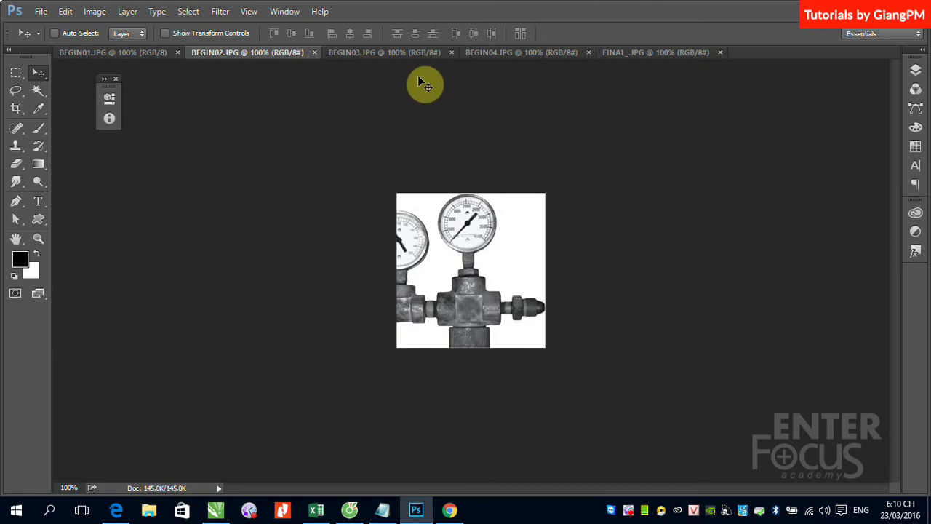
left_click(389, 52)
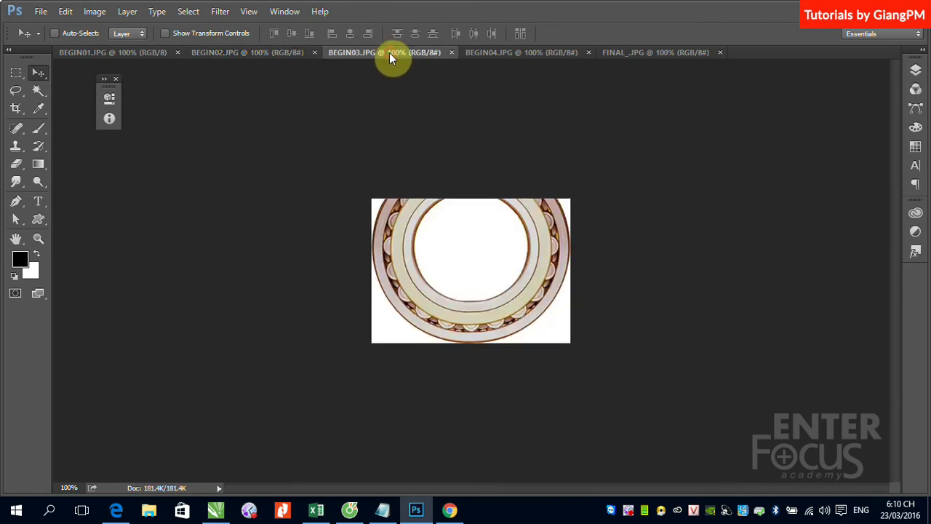
left_click(535, 56)
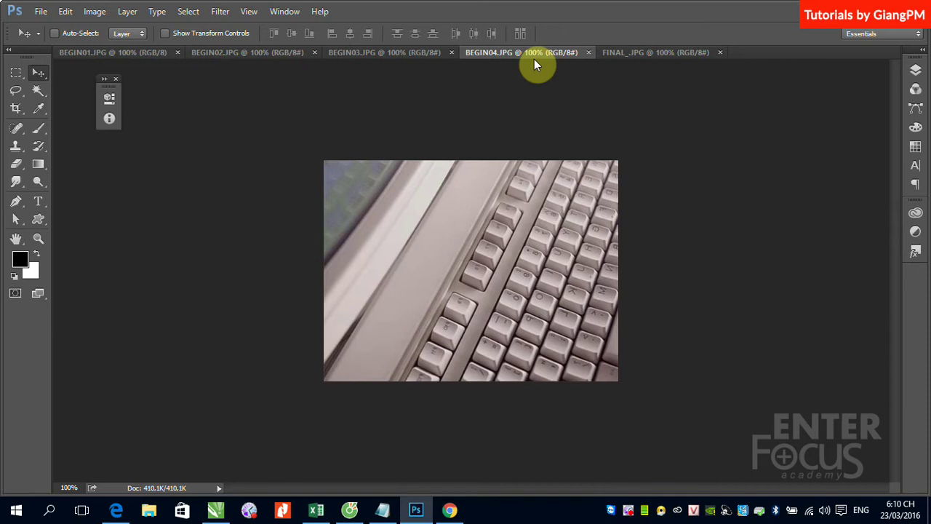
left_click(635, 51)
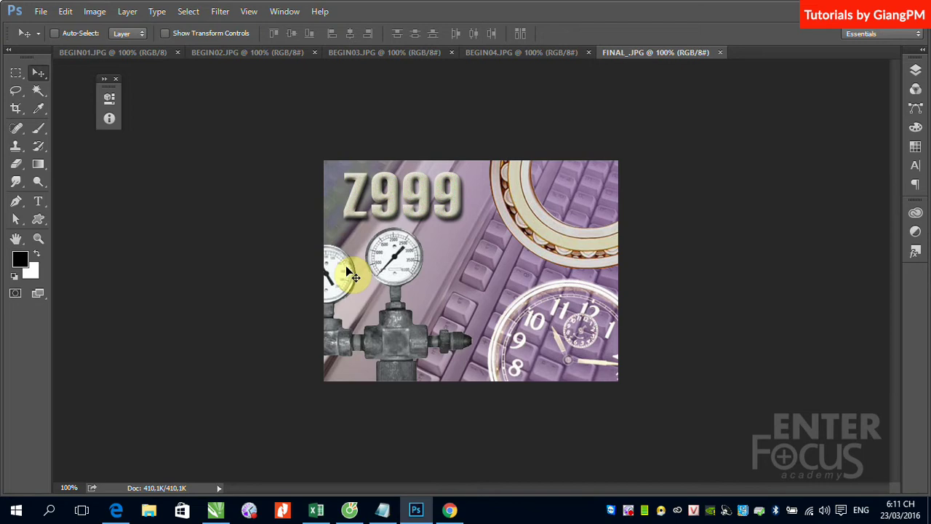
Step: Nudge the left gauge in the composite, then bring up the BEGIN01.JPG alarm clock image
left_click_drag(353, 277, 359, 269)
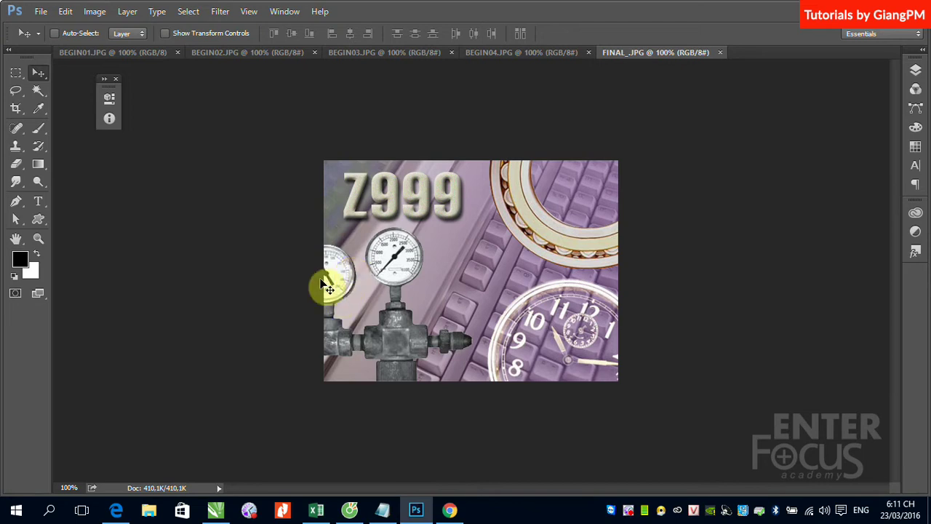
left_click(143, 56)
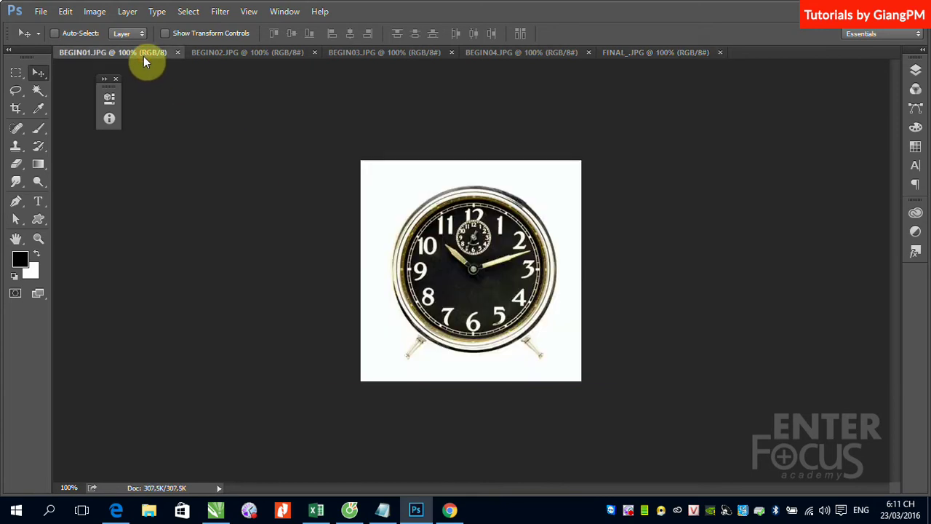
left_click(515, 55)
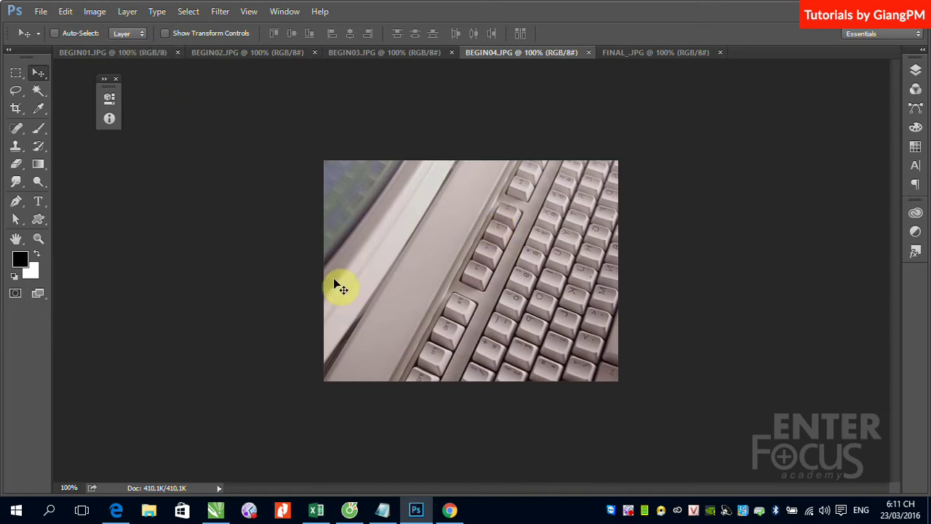
left_click(124, 53)
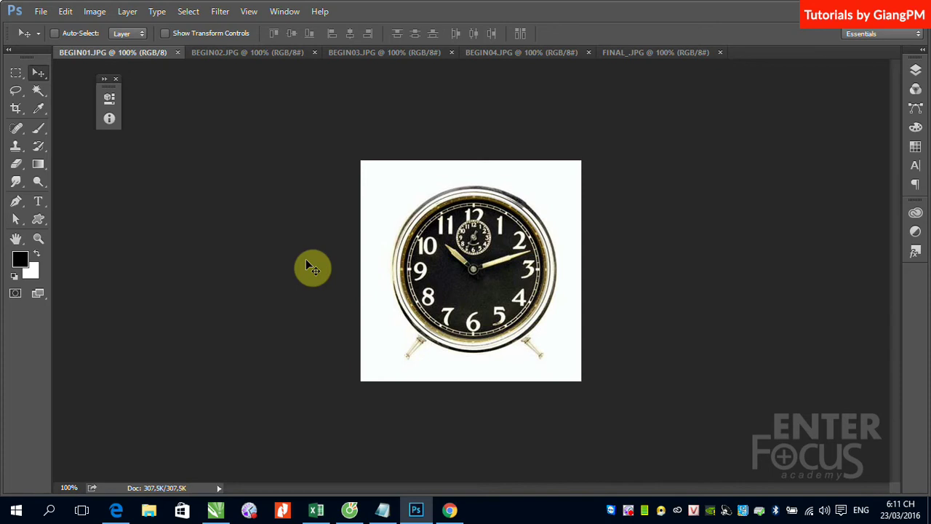
Step: Magic Wand the clock's white background at Tolerance 20, invert it, then deselect
left_click(38, 89)
left_click(561, 182)
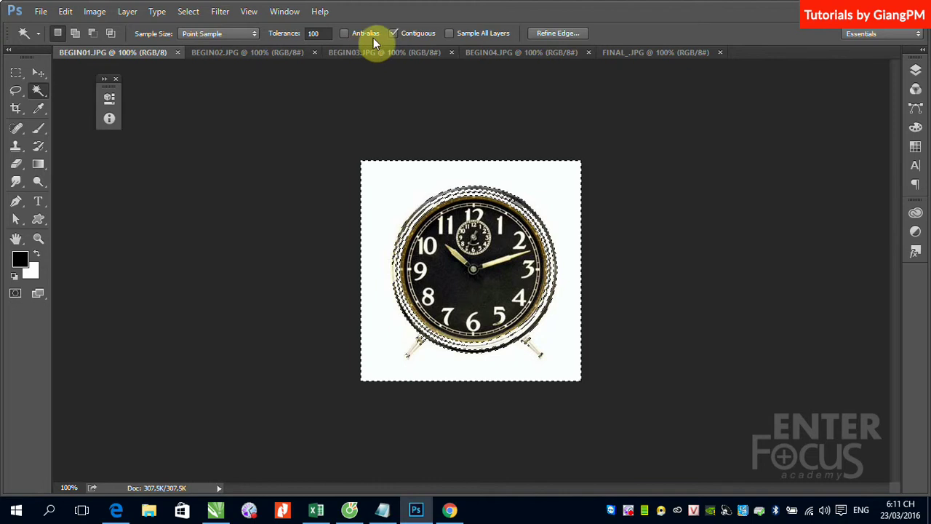
left_click(323, 33)
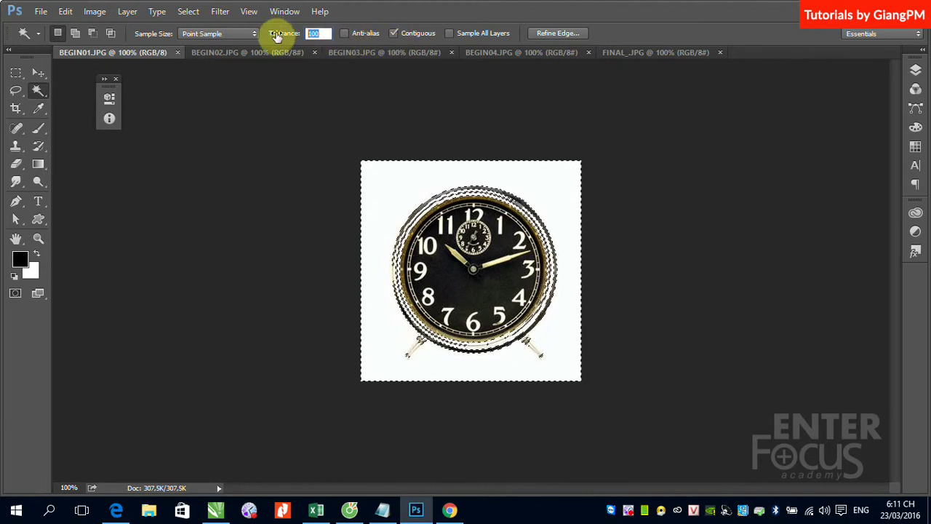
type("20")
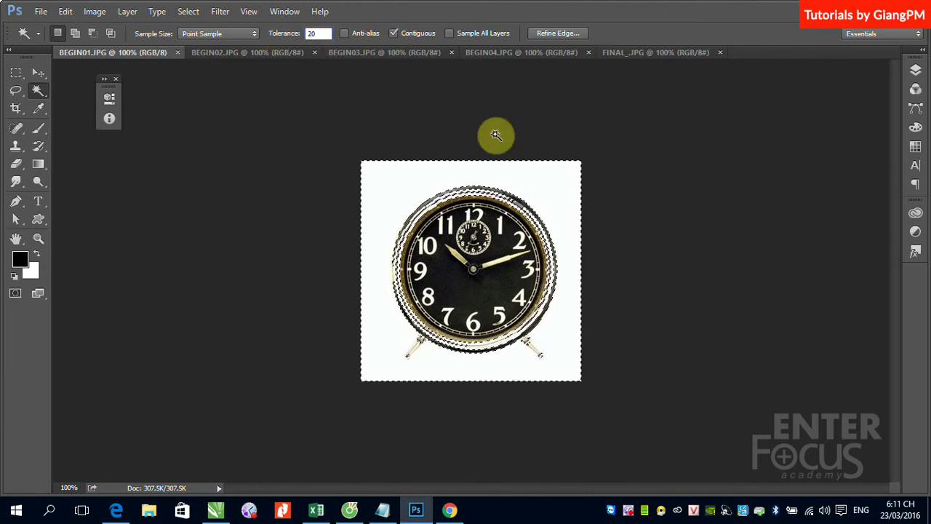
left_click(551, 197)
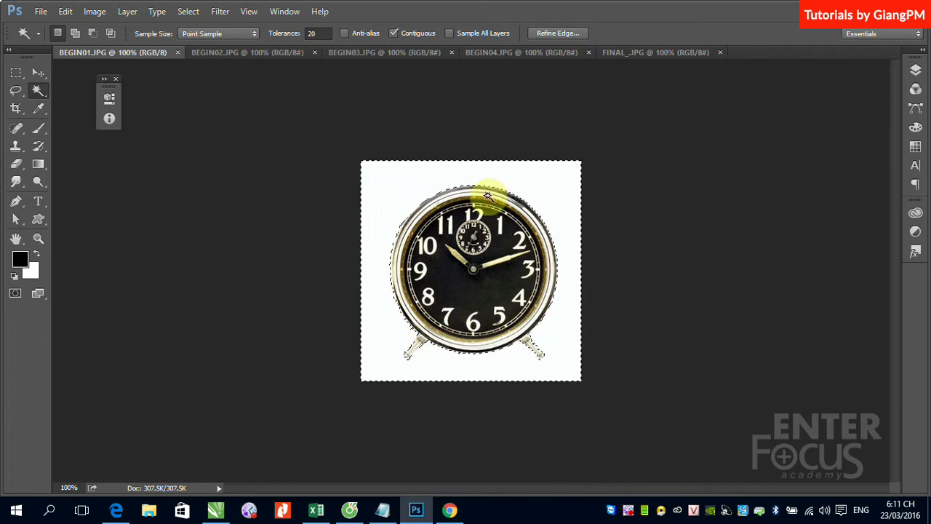
key("ctrl+shift+i")
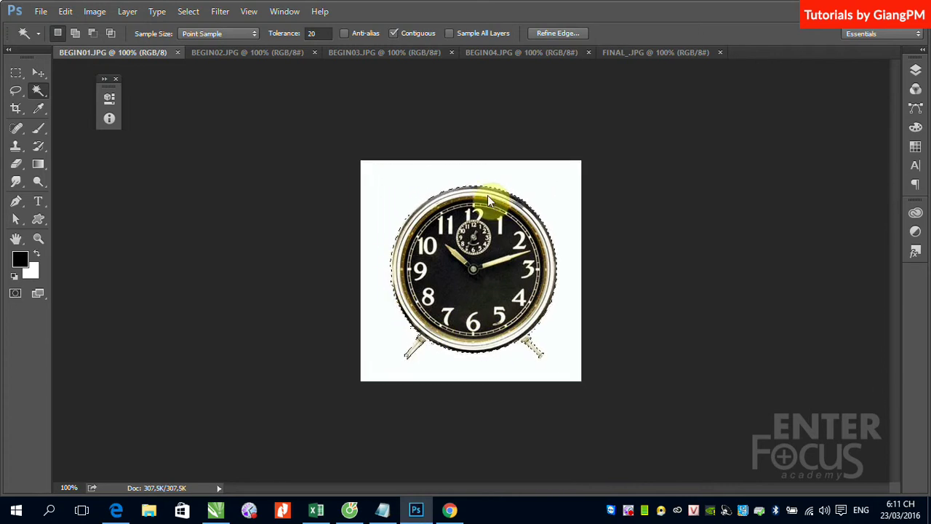
key("ctrl+d")
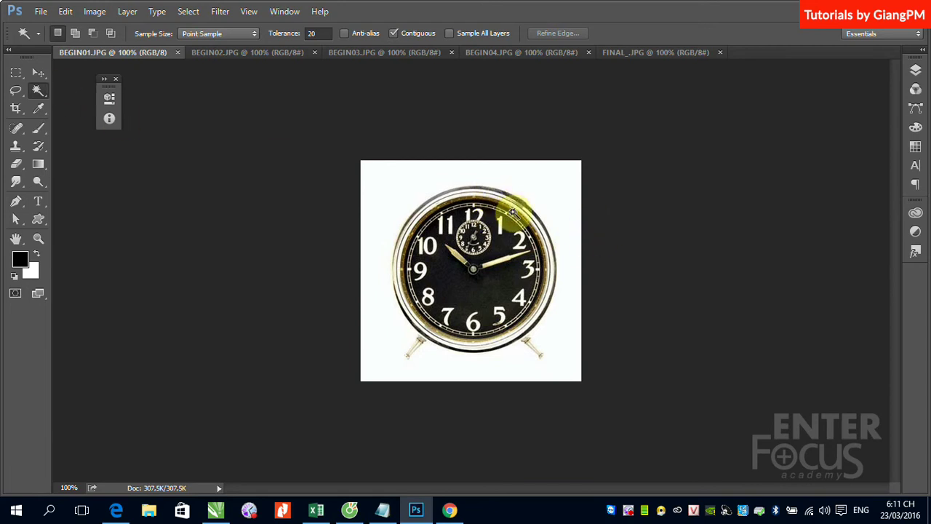
Step: Reselect the white background, inverse it, and drag the clock onto the BEGIN04 keyboard image as Layer 1
left_click(551, 191)
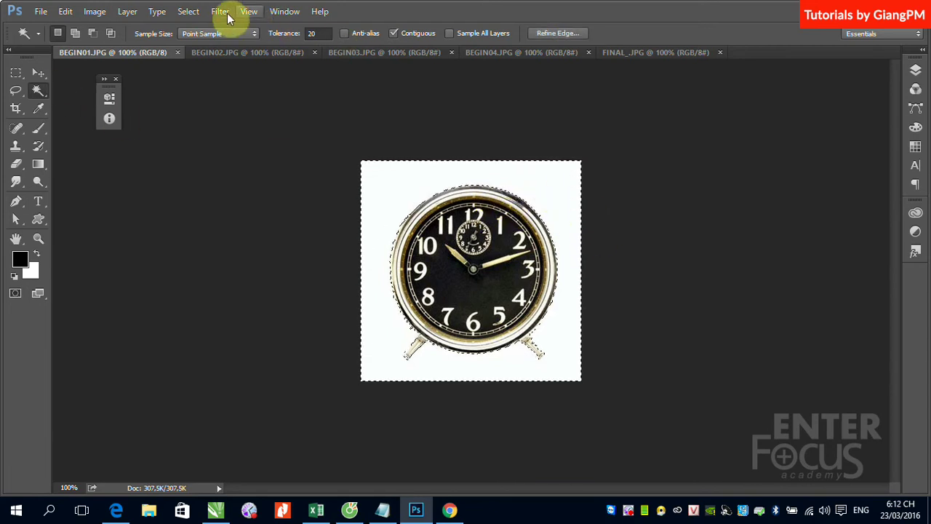
left_click(187, 12)
left_click(202, 66)
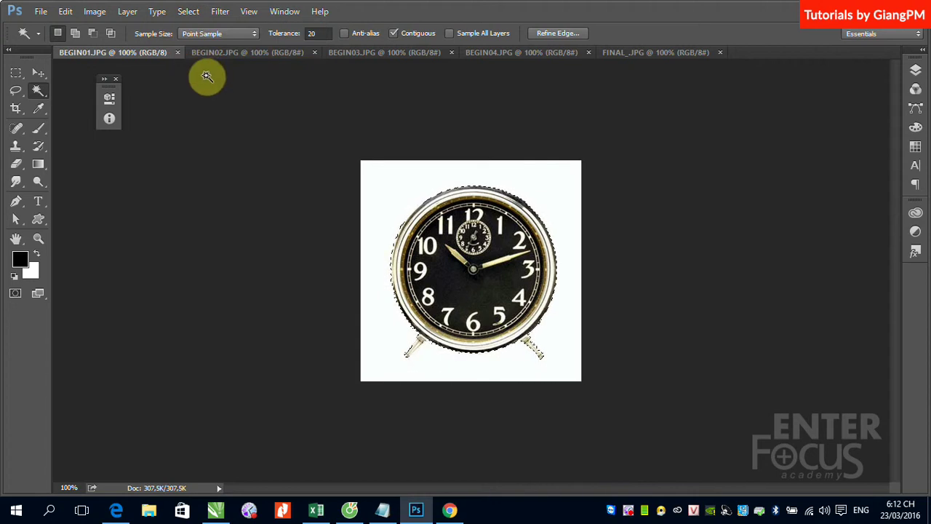
left_click(39, 73)
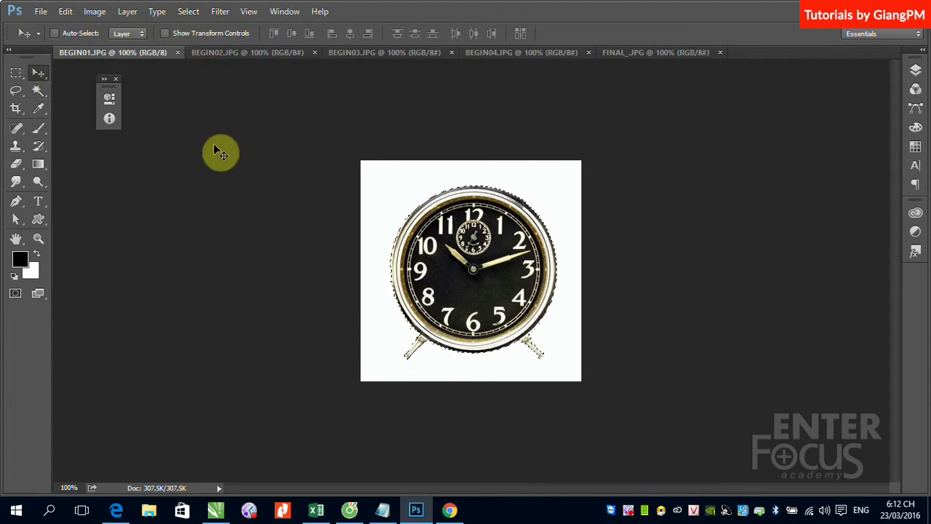
left_click(536, 55)
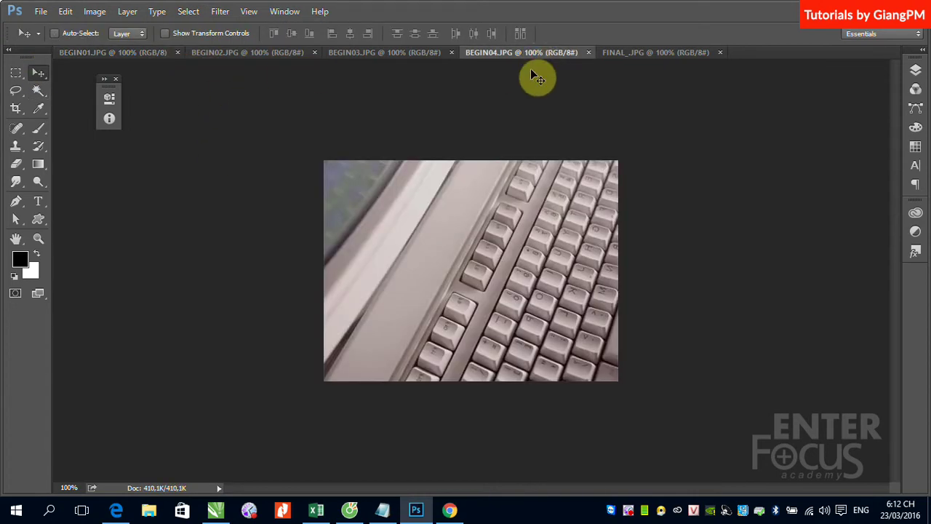
left_click_drag(537, 77, 497, 268)
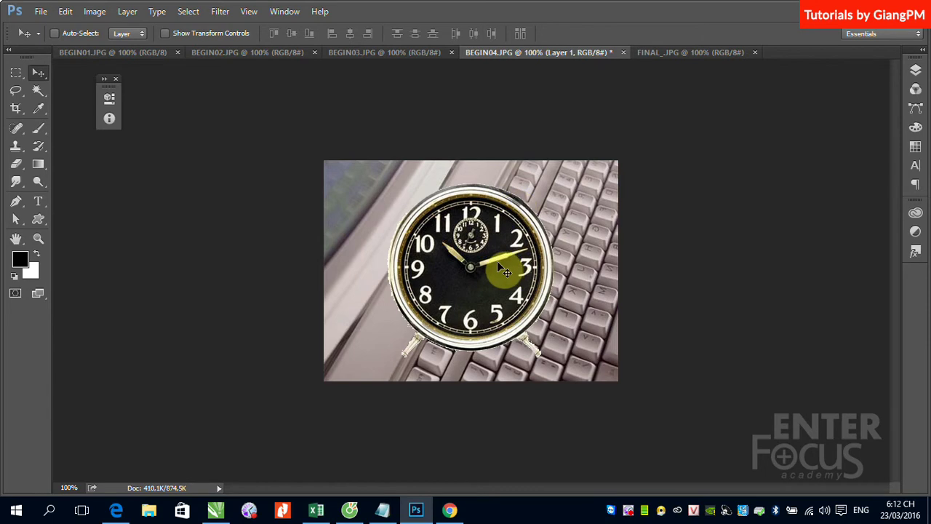
Step: Magic Wand the gauge image's white background, then check the clock on the keyboard image
left_click(211, 53)
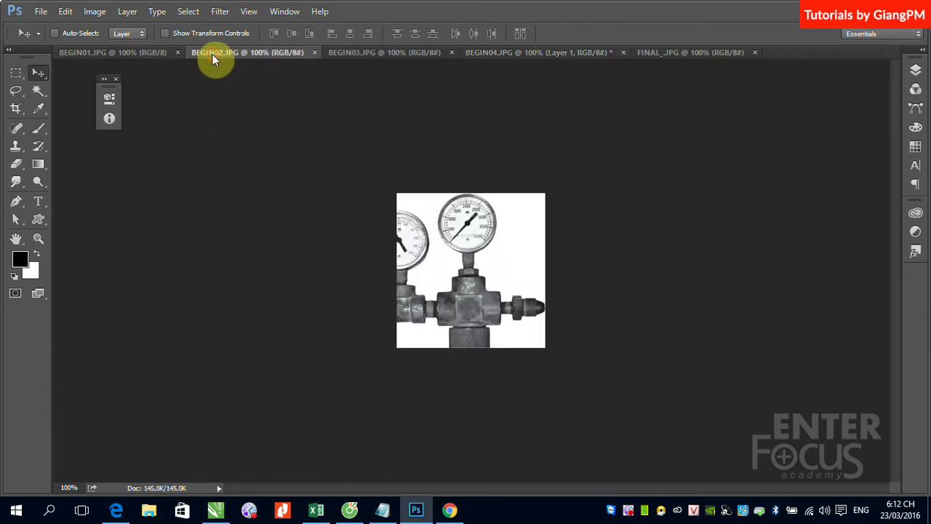
left_click(38, 90)
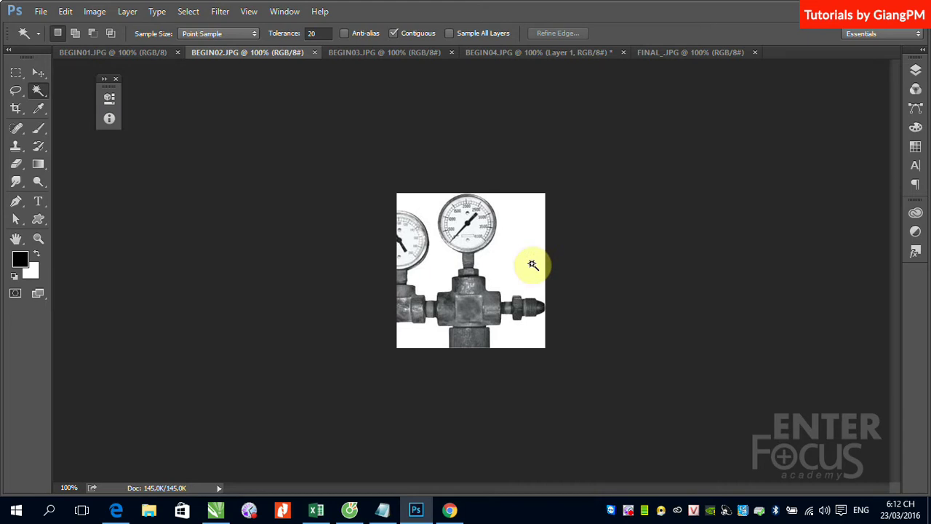
left_click(521, 266)
left_click(427, 339, "shift")
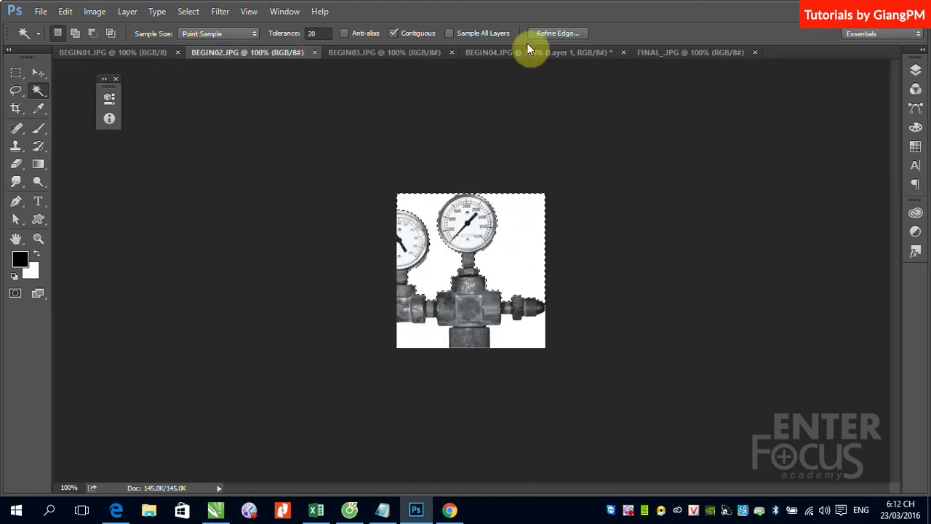
left_click(568, 53)
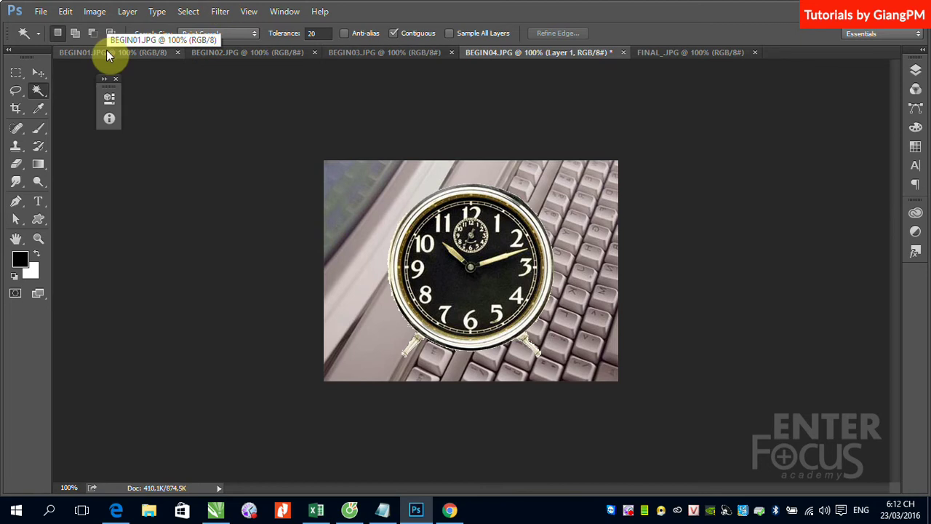
Step: Reselect the clock's white background at Tolerance 30 and inverse it to isolate the clock
left_click(104, 53)
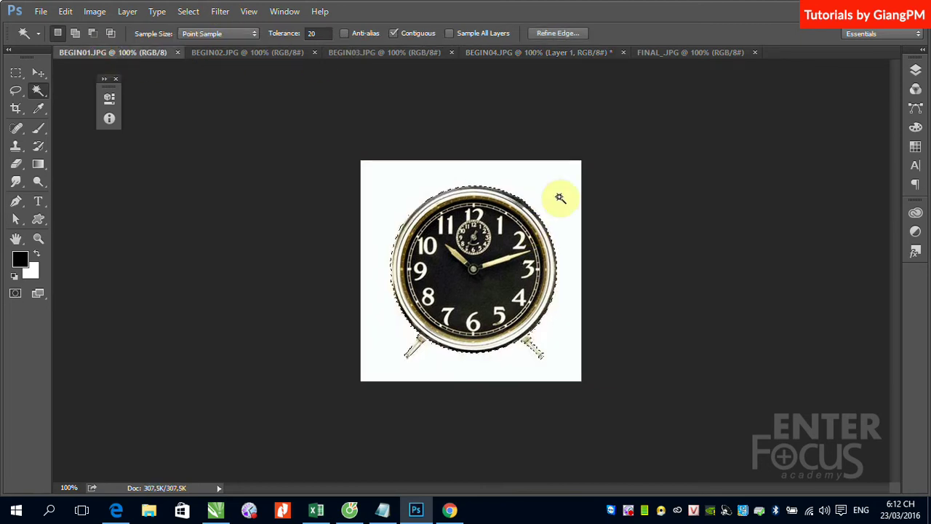
left_click(300, 34)
type("30")
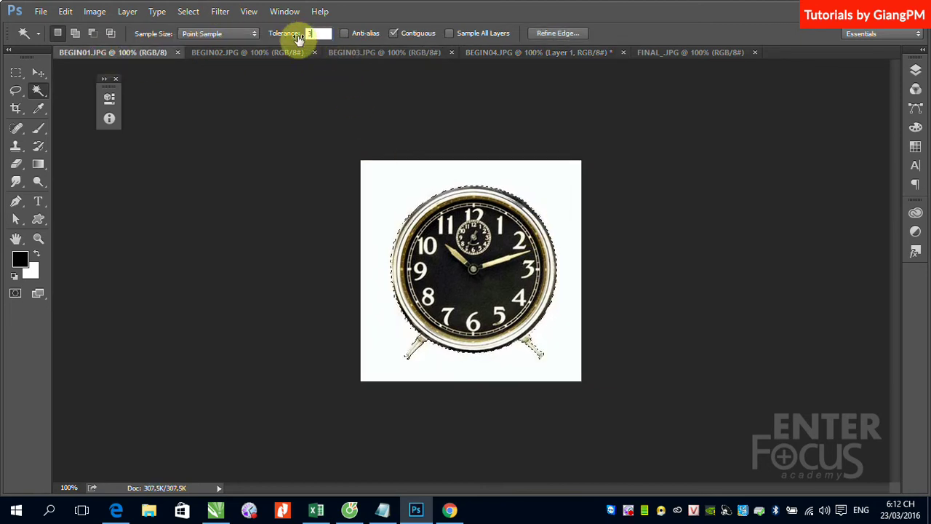
left_click(555, 203)
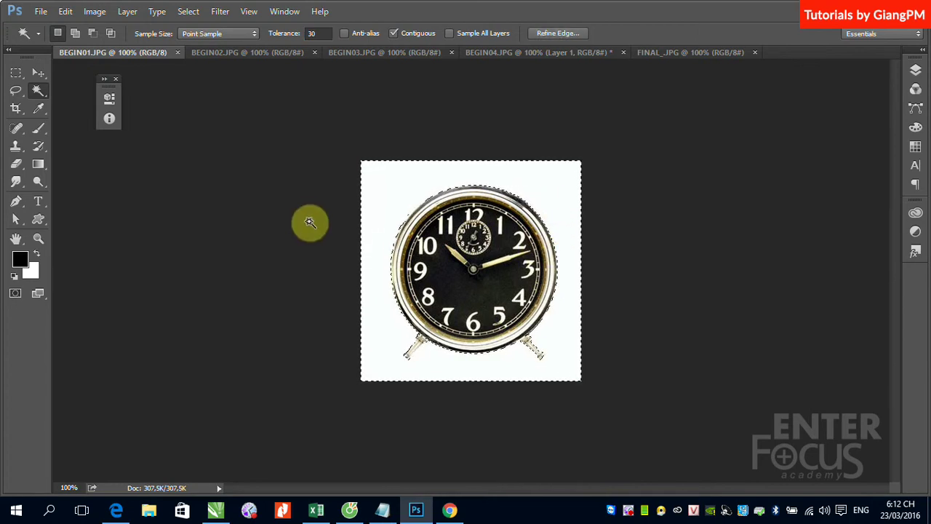
left_click(188, 11)
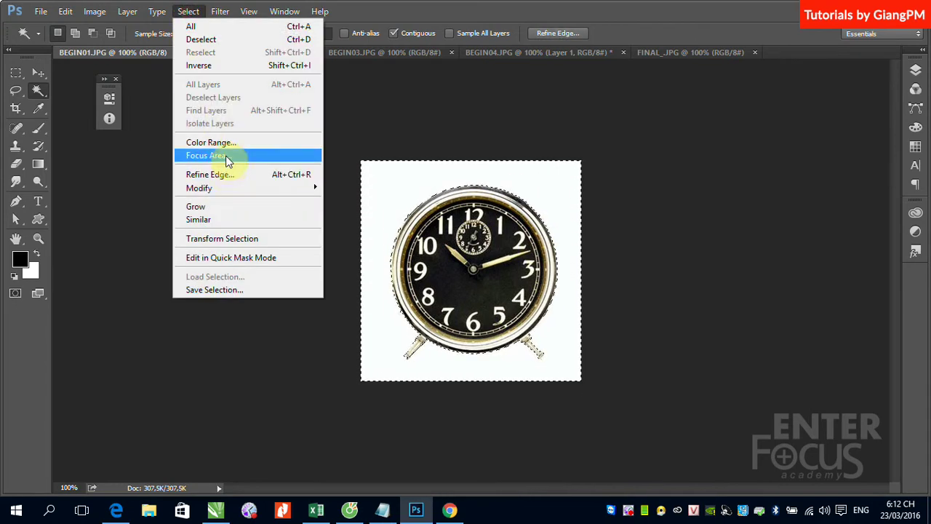
left_click(217, 67)
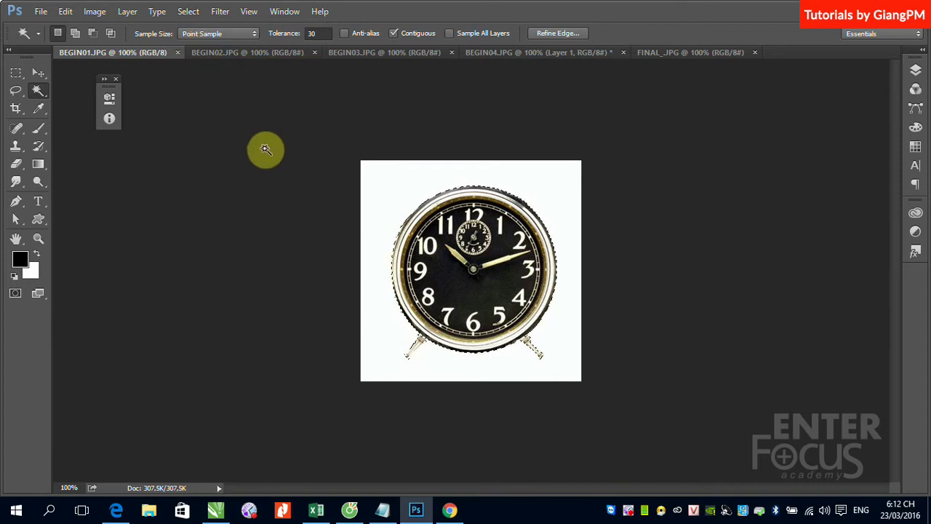
Step: Drag the new clock cutout into the keyboard image and delete the old Layer 1
left_click(39, 74)
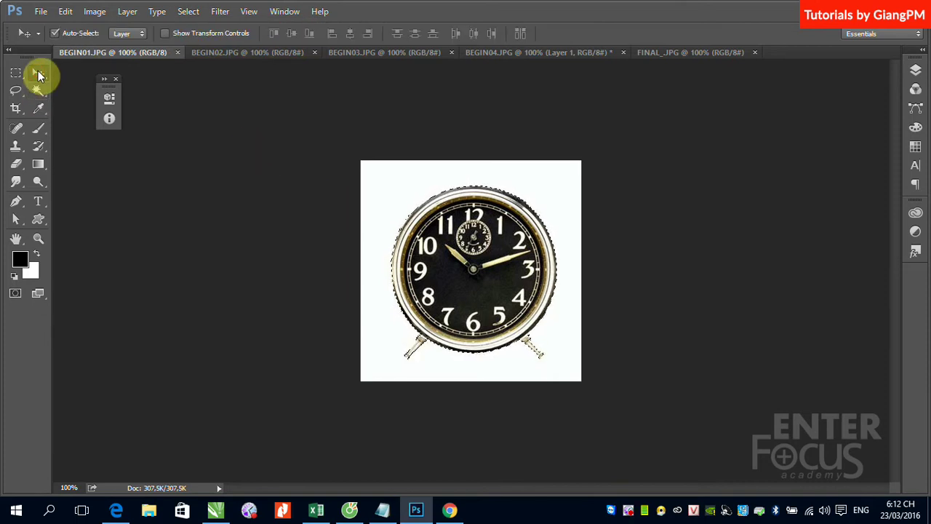
left_click_drag(407, 67, 478, 103)
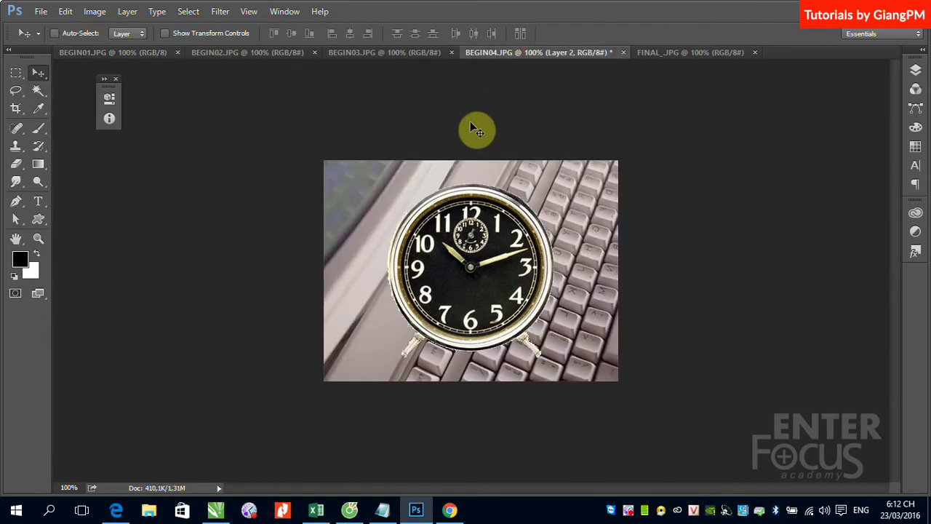
left_click(914, 69)
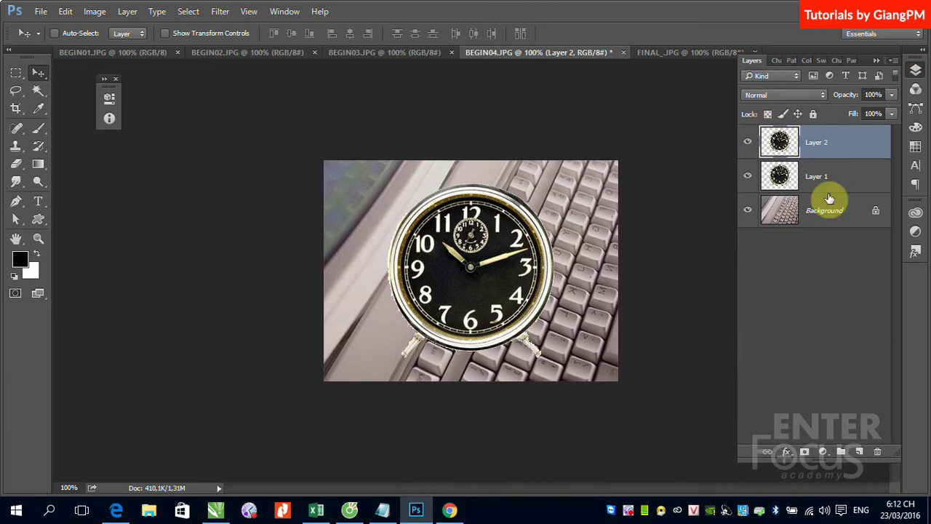
left_click_drag(837, 178, 877, 449)
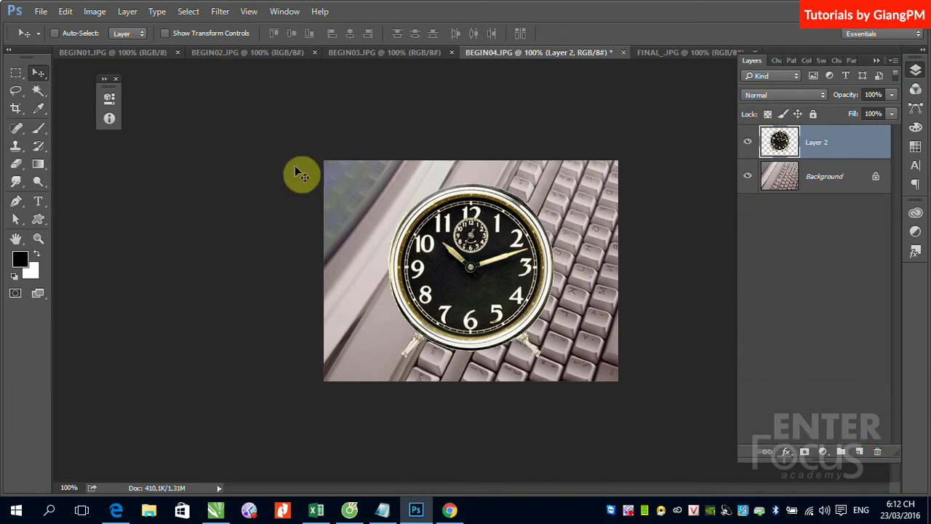
Step: Close BEGIN01 and Magic Wand the white background of the BEGIN02 gauge image
left_click(258, 55)
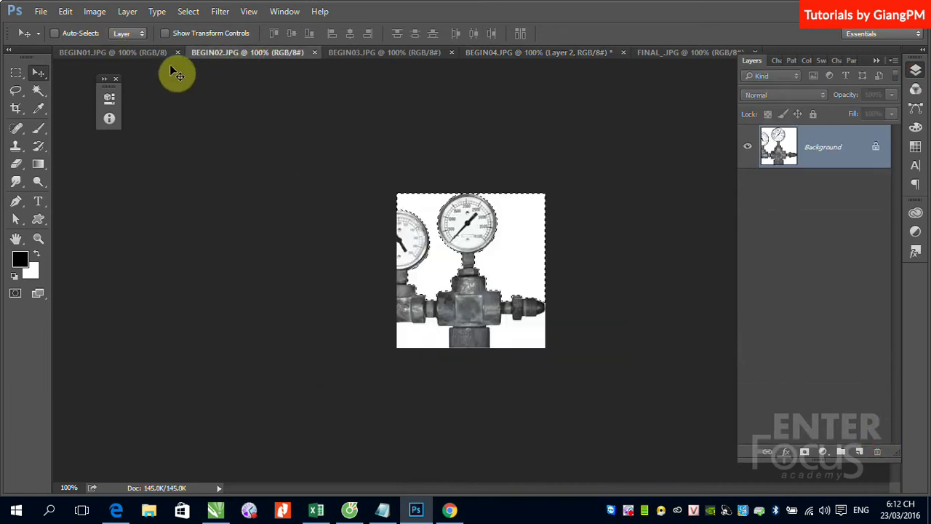
left_click(178, 53)
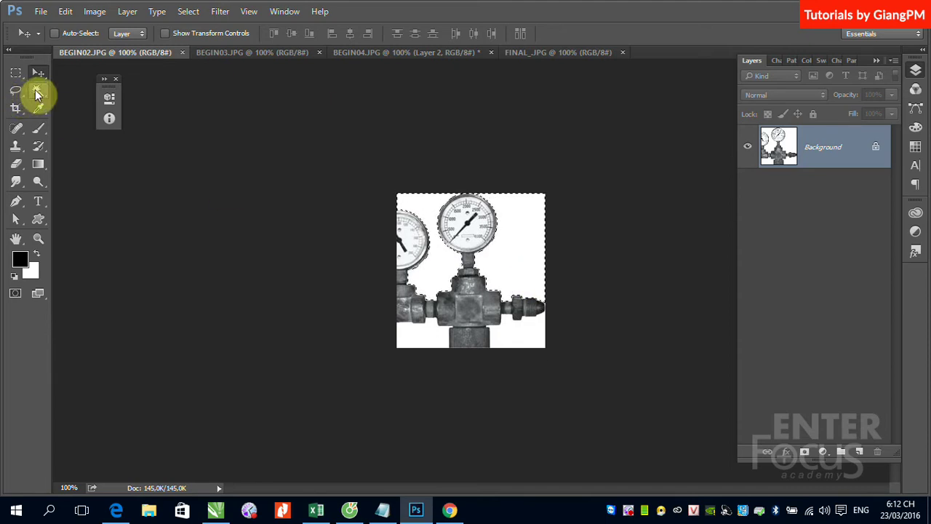
left_click(34, 93)
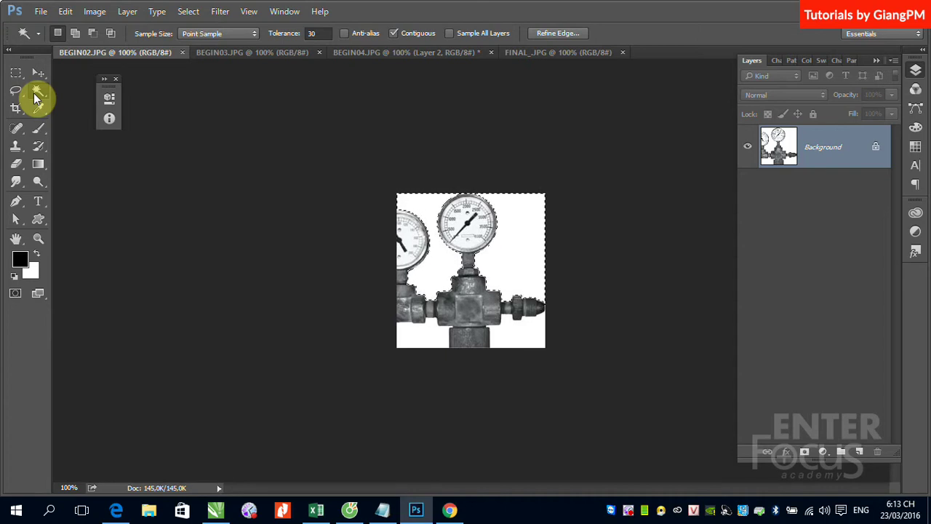
left_click(419, 334)
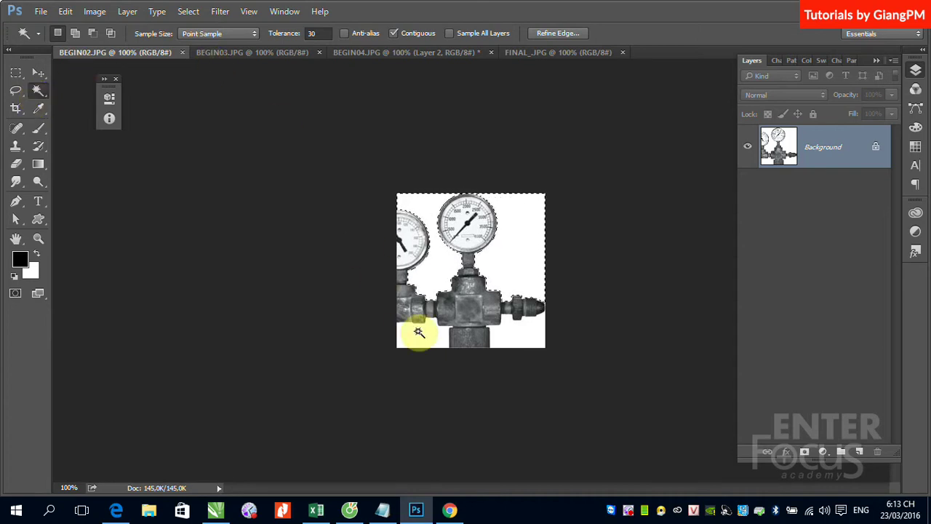
left_click(531, 246)
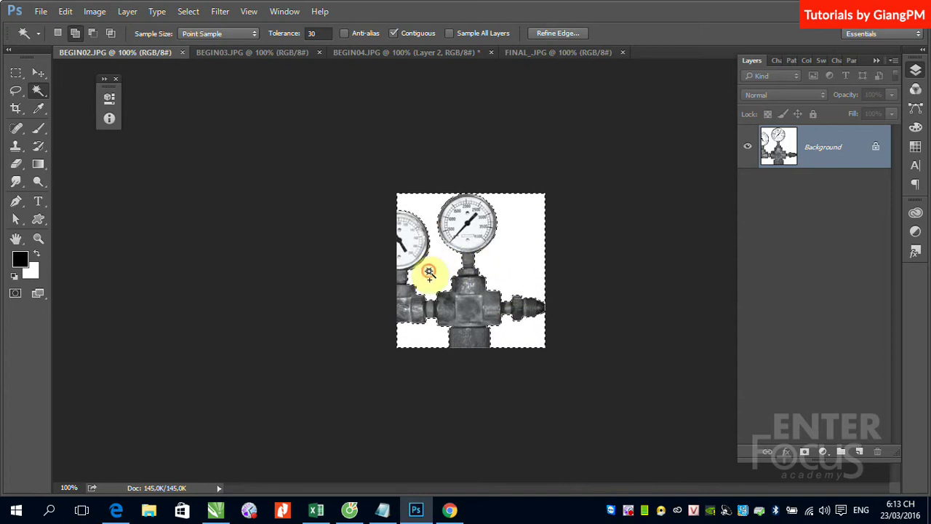
Step: Inverse the selection and drag the gauges and pipes into the keyboard image as Layer 3
left_click(187, 11)
left_click(218, 65)
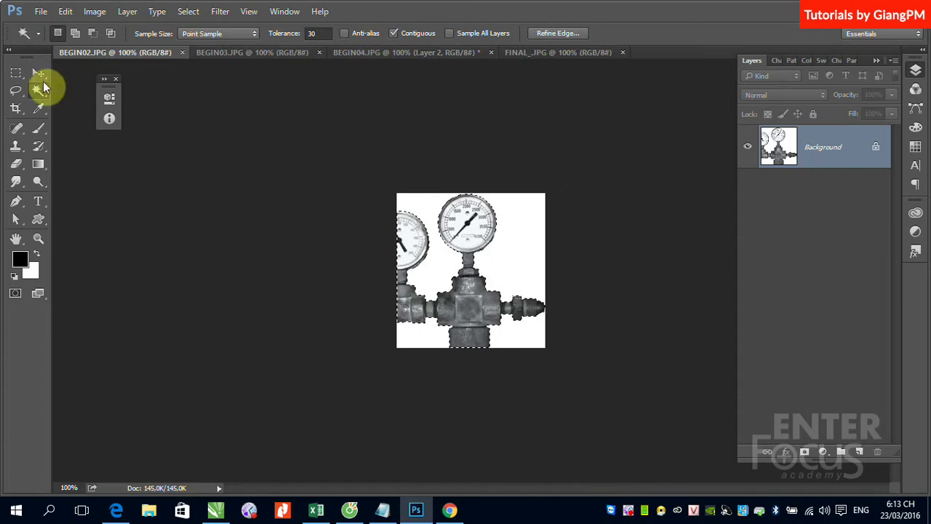
left_click(39, 73)
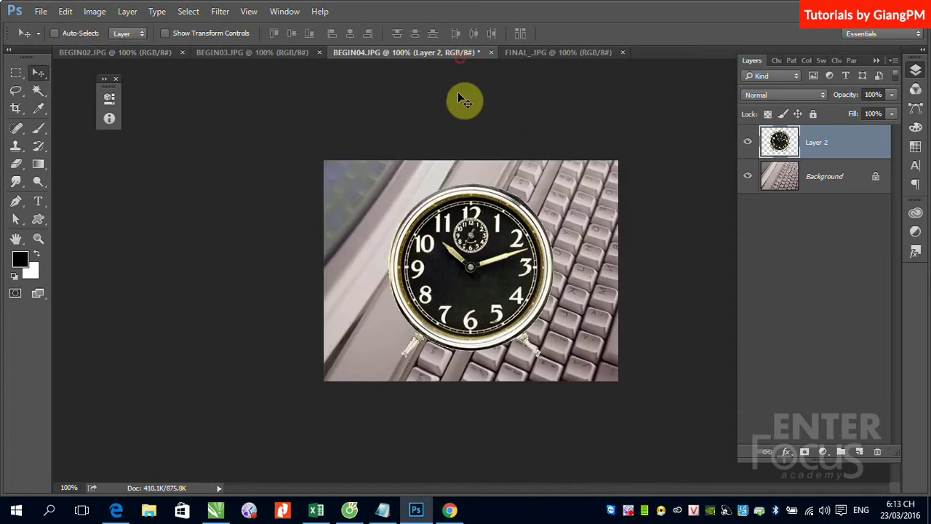
left_click_drag(461, 61, 439, 132)
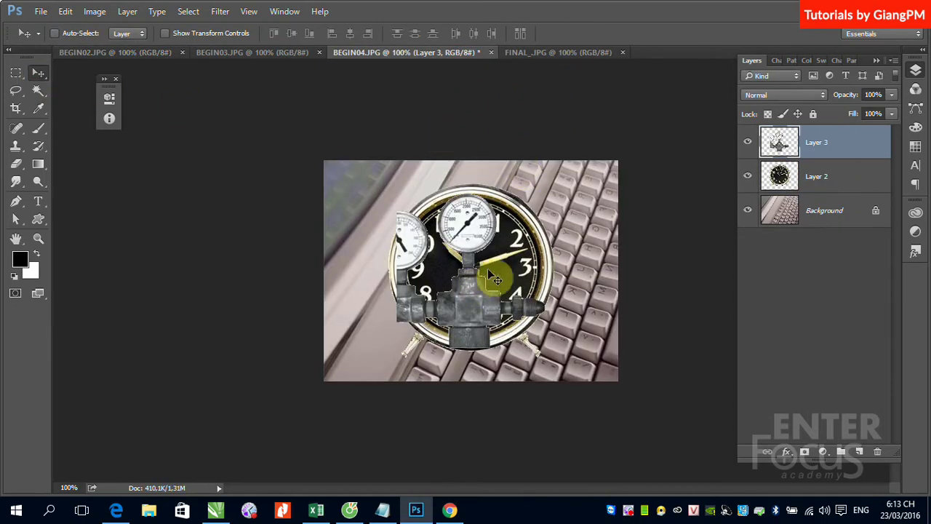
left_click(151, 52)
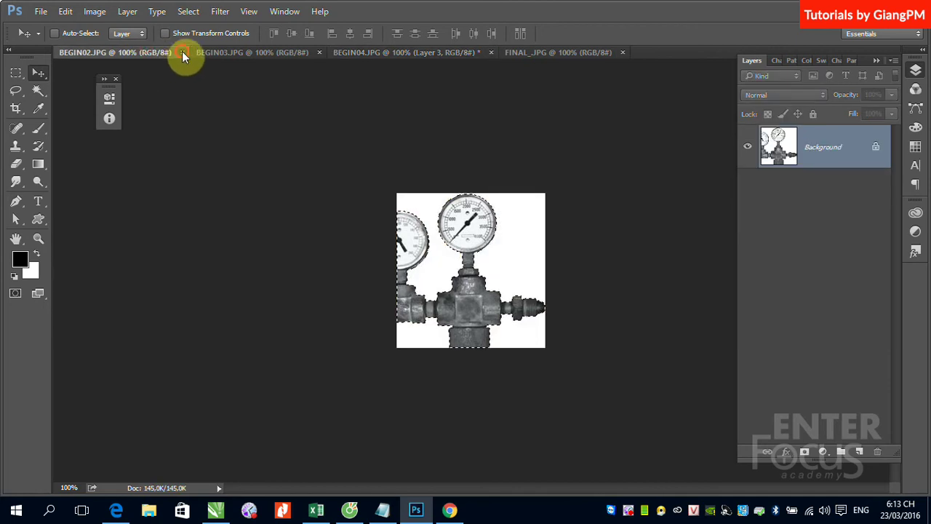
Step: Close BEGIN02 and Magic Wand the bearing ring's white centre and three white corners in BEGIN03
left_click(182, 53)
left_click(147, 53)
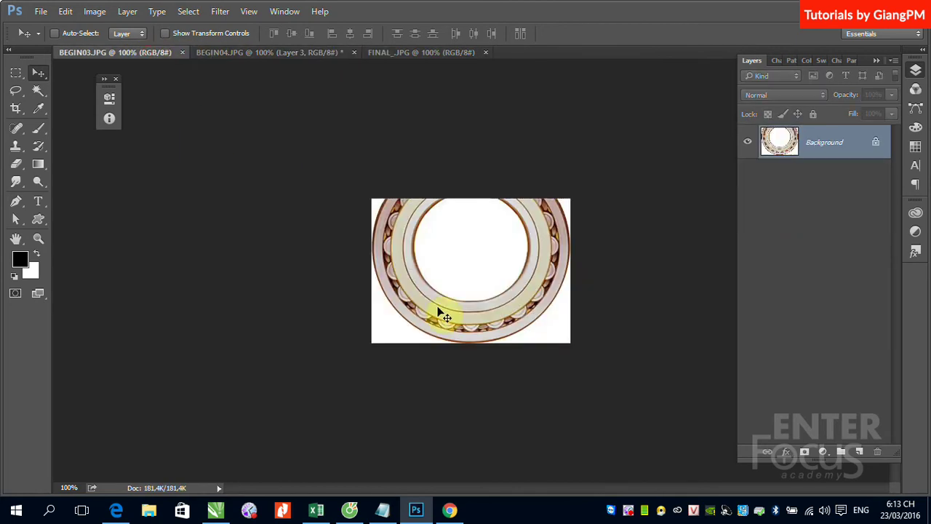
left_click(38, 90)
left_click(435, 241)
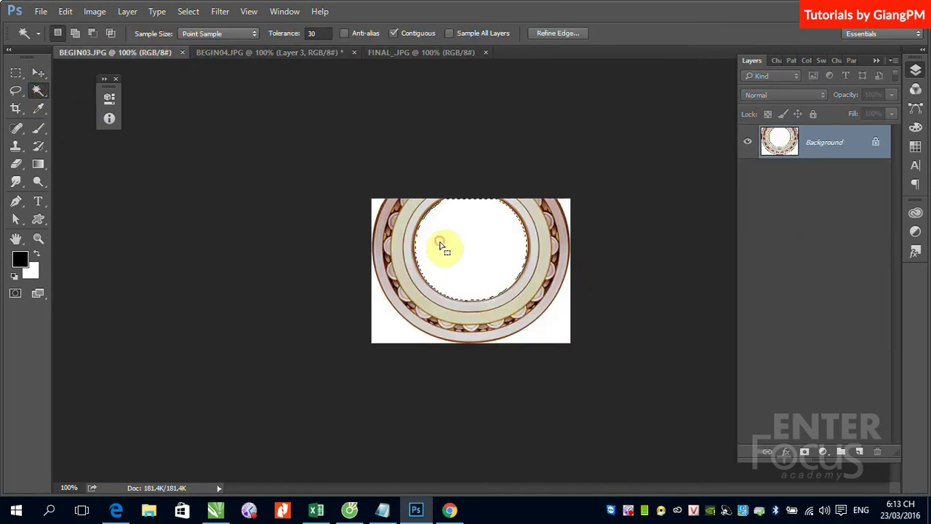
left_click(559, 319, "shift")
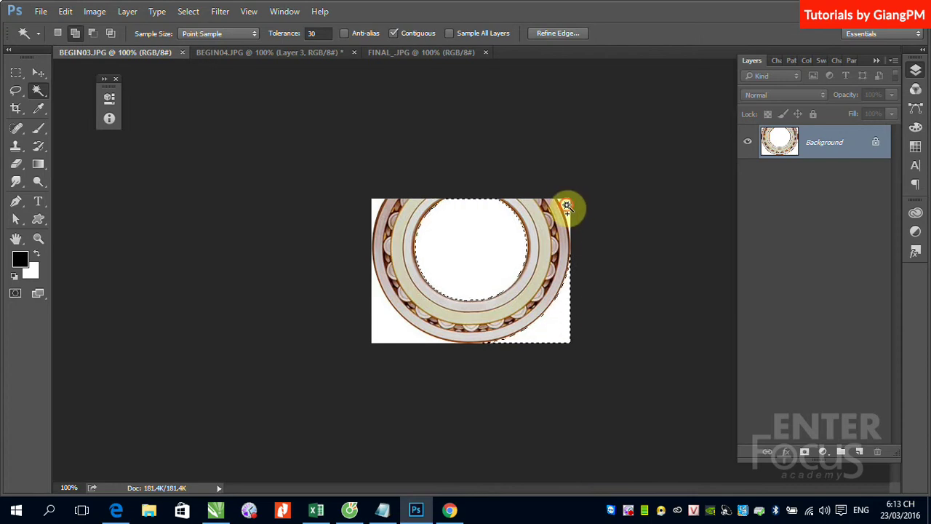
left_click(388, 333)
left_click(376, 205)
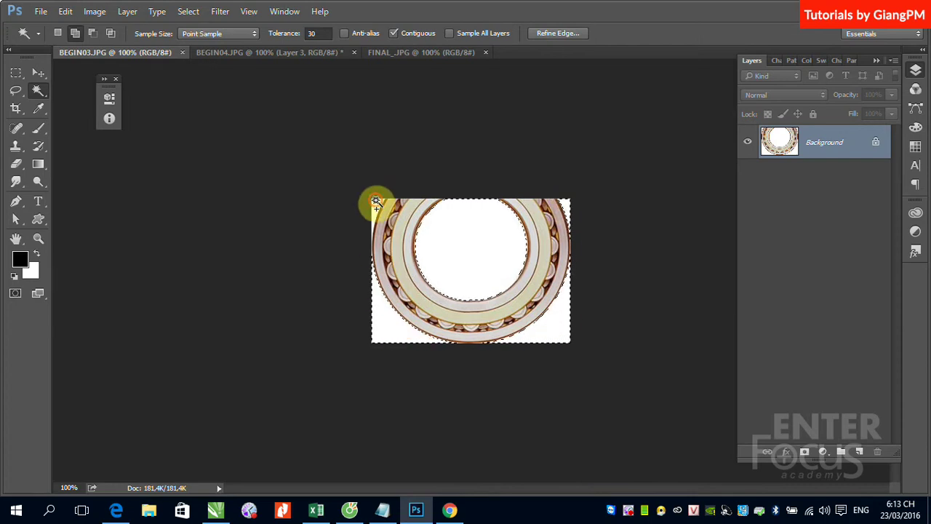
Step: Inverse the selection and drag the ring into the keyboard image as Layer 4
left_click(188, 12)
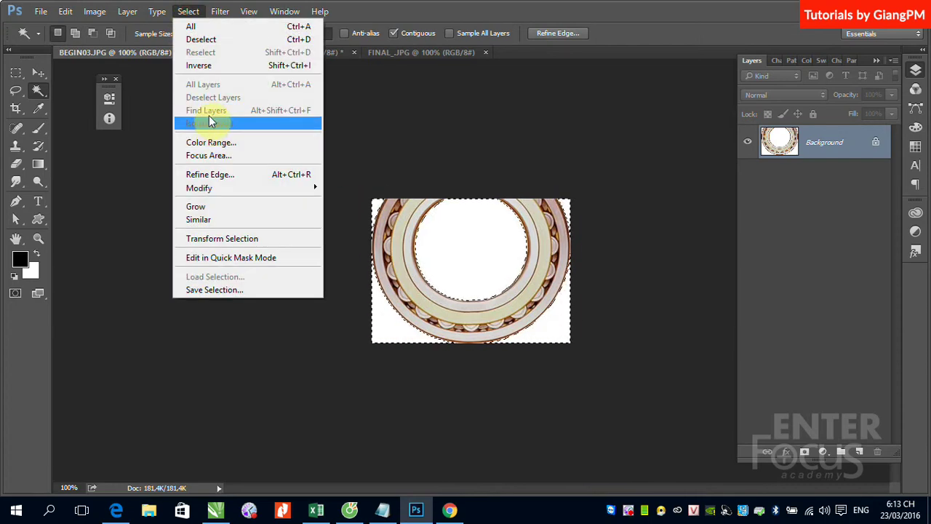
left_click(204, 65)
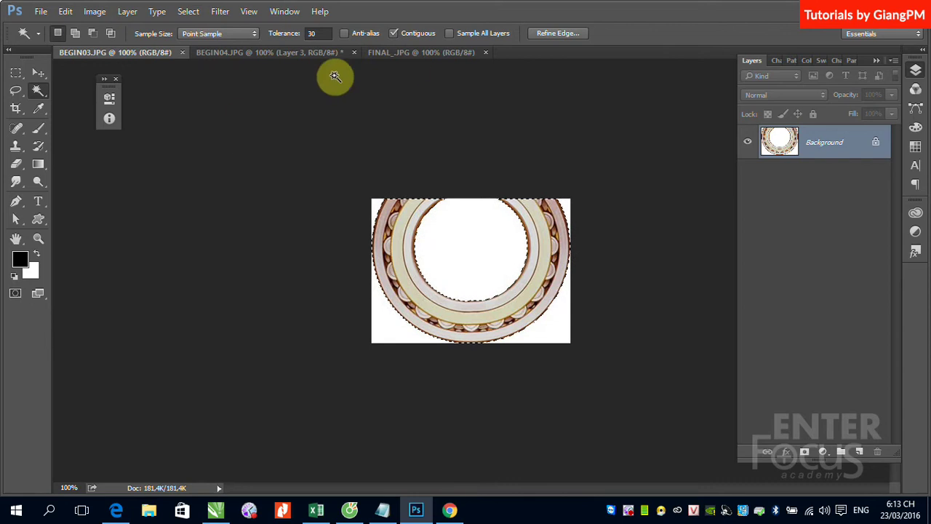
left_click(37, 72)
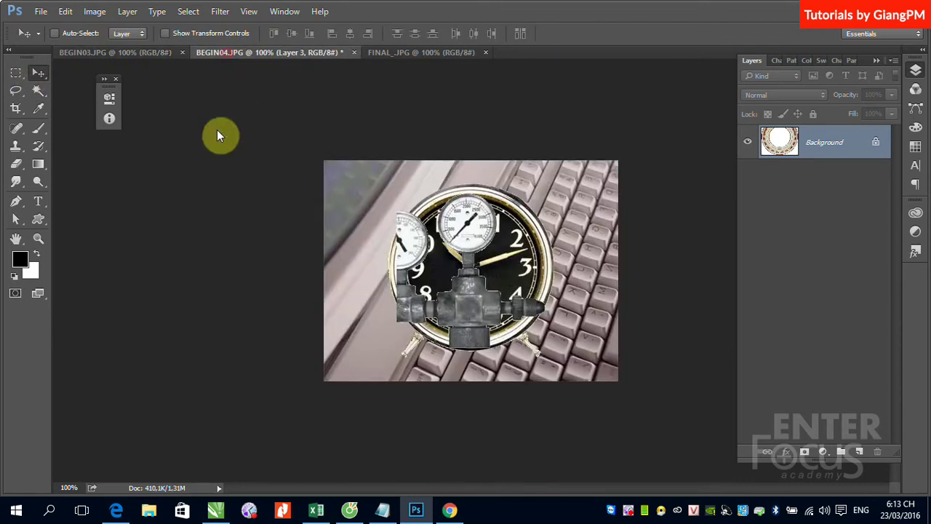
left_click_drag(219, 54, 218, 133)
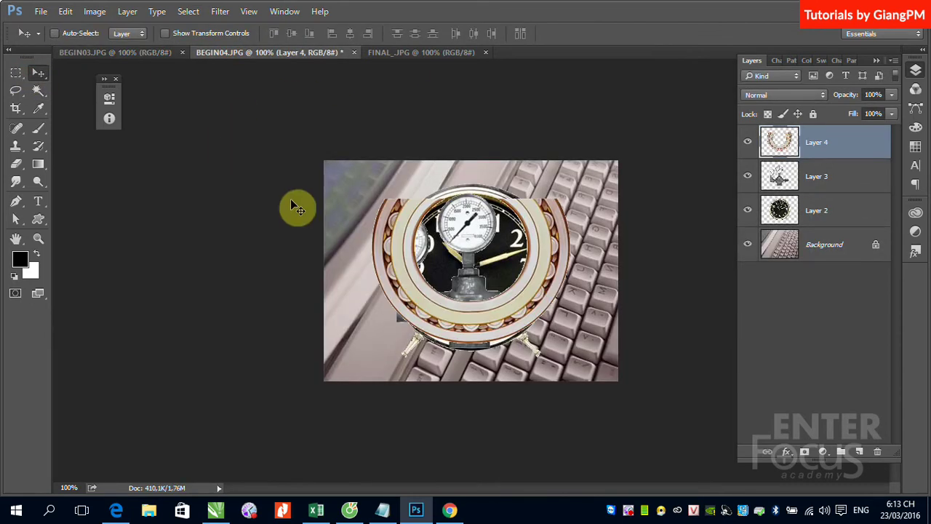
Step: Close BEGIN03 and arrange BEGIN04 and FINAL side by side
left_click(102, 54)
left_click(182, 53)
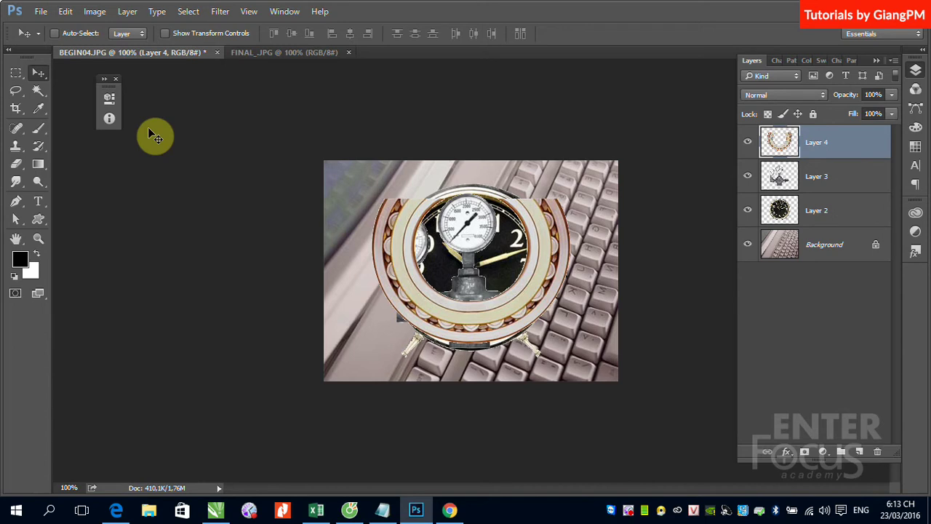
left_click(291, 11)
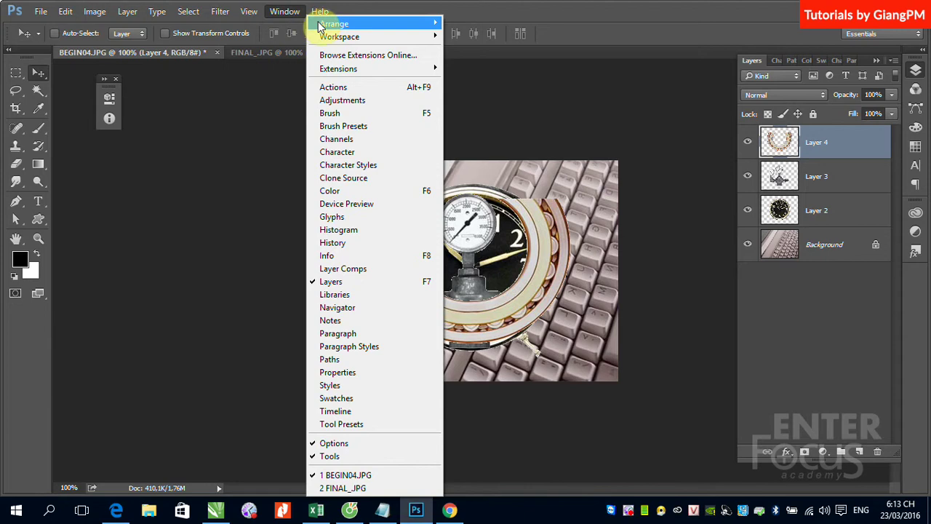
mouse_move(334, 23)
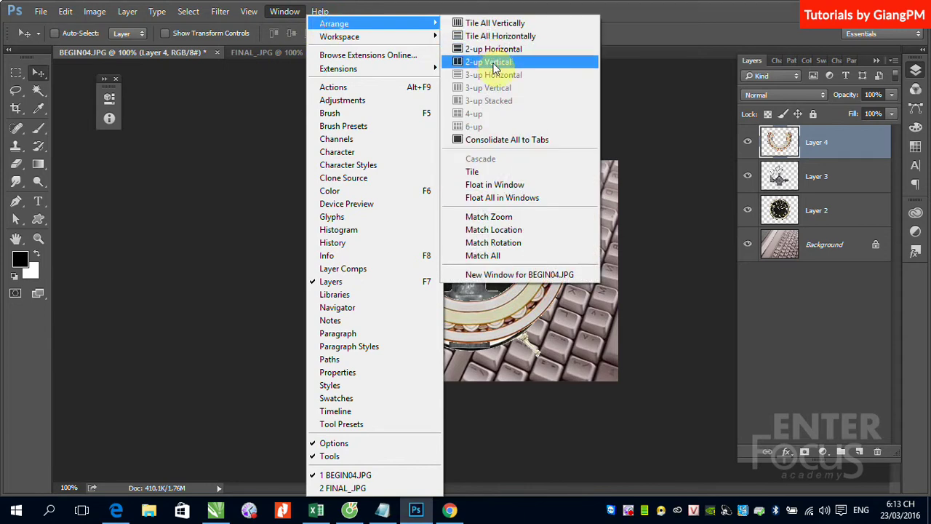
left_click(494, 64)
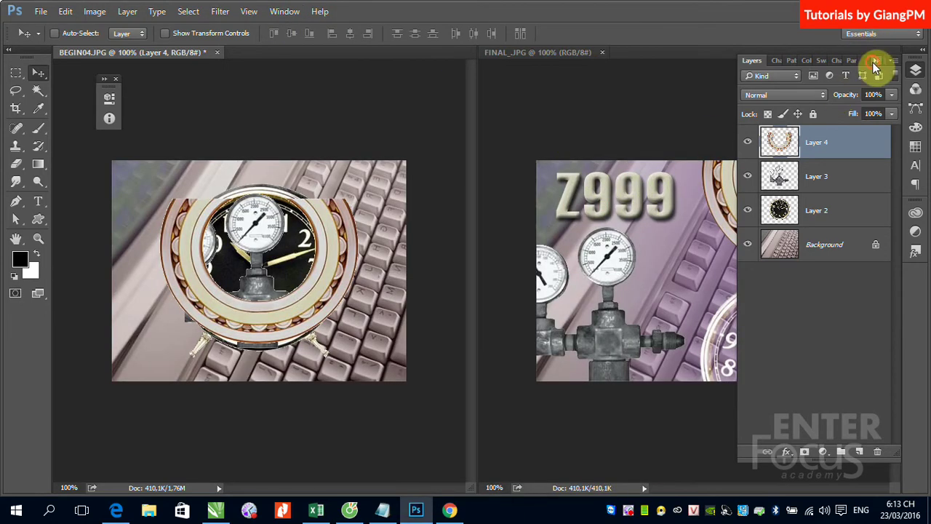
left_click(874, 62)
Step: Pick Layer 4 from the canvas and shift the bearing ring over the clock
right_click(333, 242)
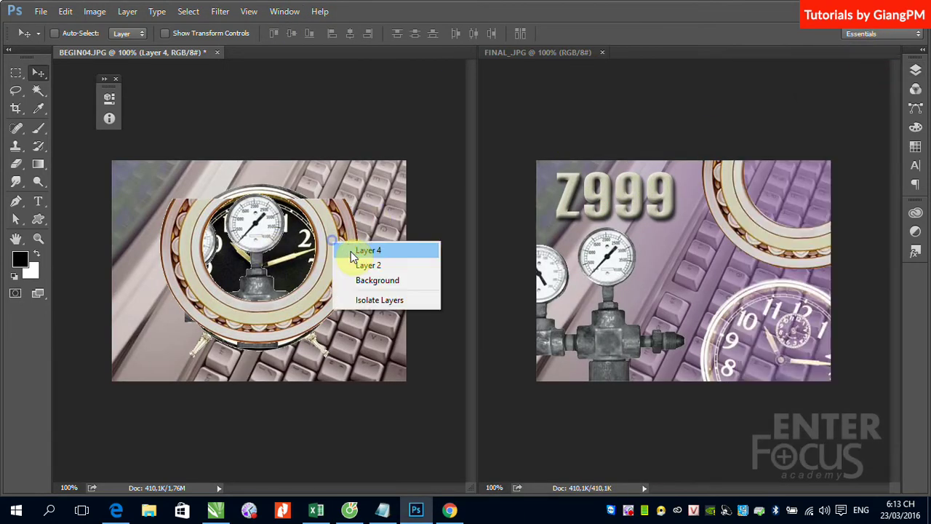
left_click(368, 251)
left_click_drag(347, 233, 350, 260)
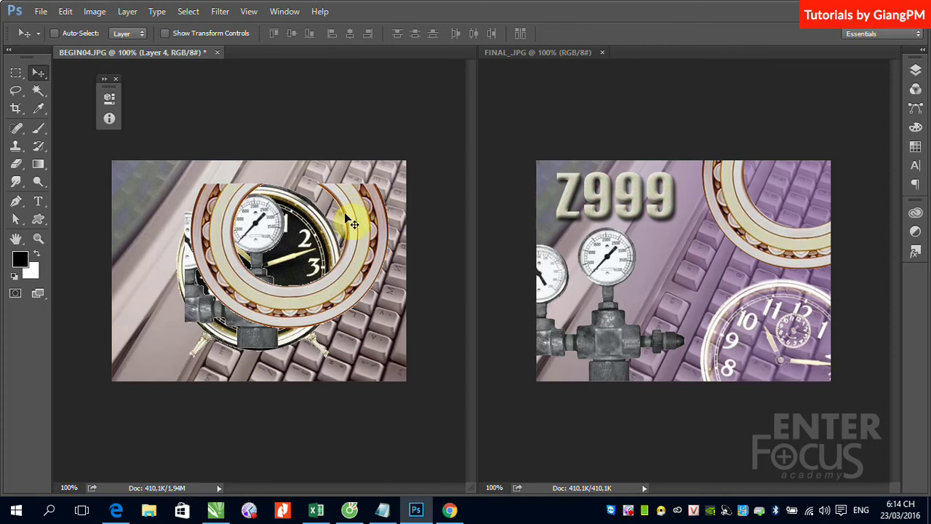
left_click(916, 69)
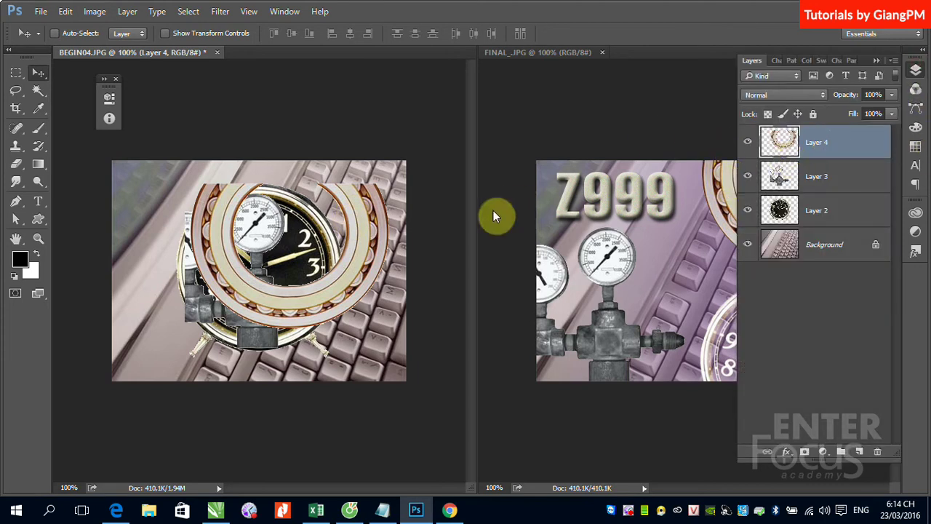
key("ctrl")
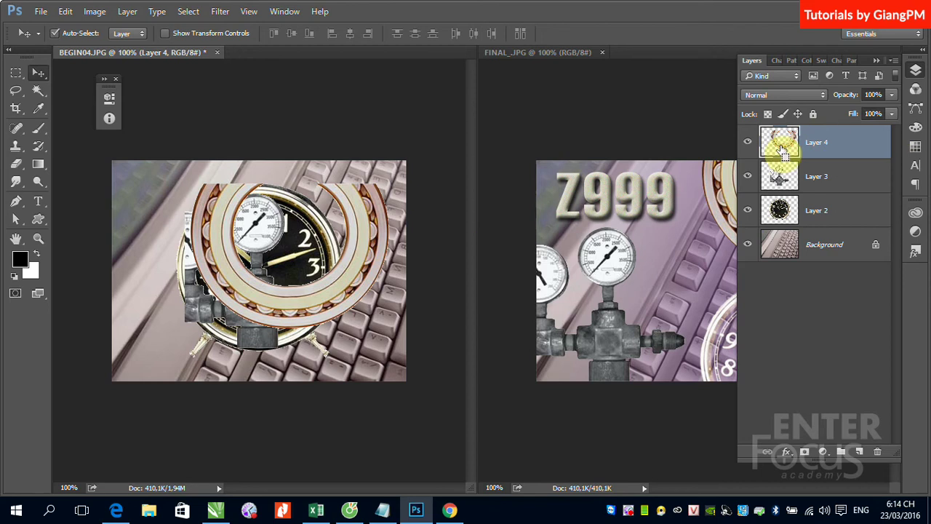
Step: Load Layer 4's ring outline, inverse it, feather 1 px, then deselect
left_click(782, 150, "ctrl")
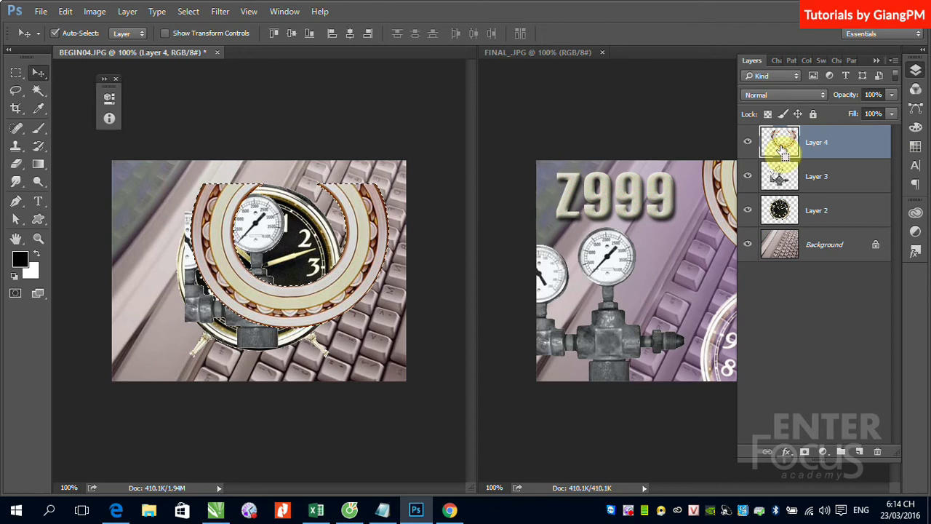
left_click(188, 11)
left_click(215, 67)
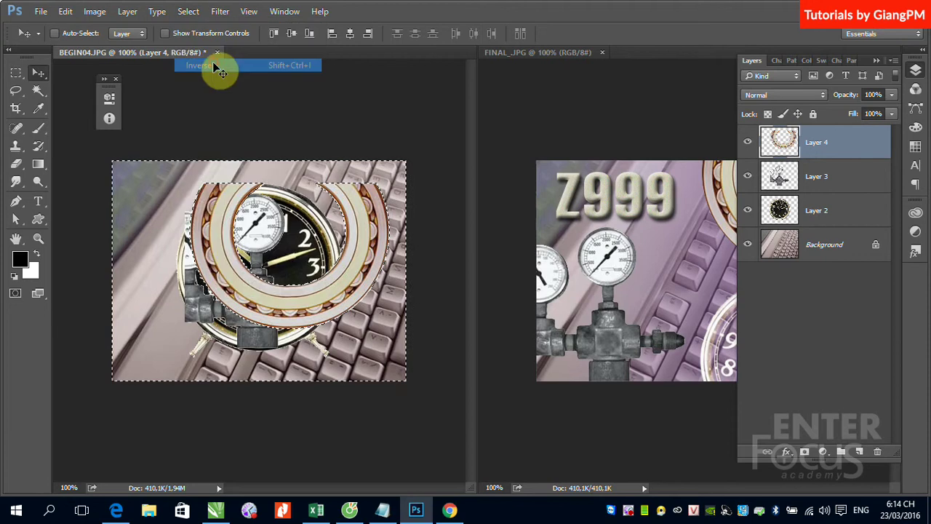
left_click(192, 11)
mouse_move(199, 188)
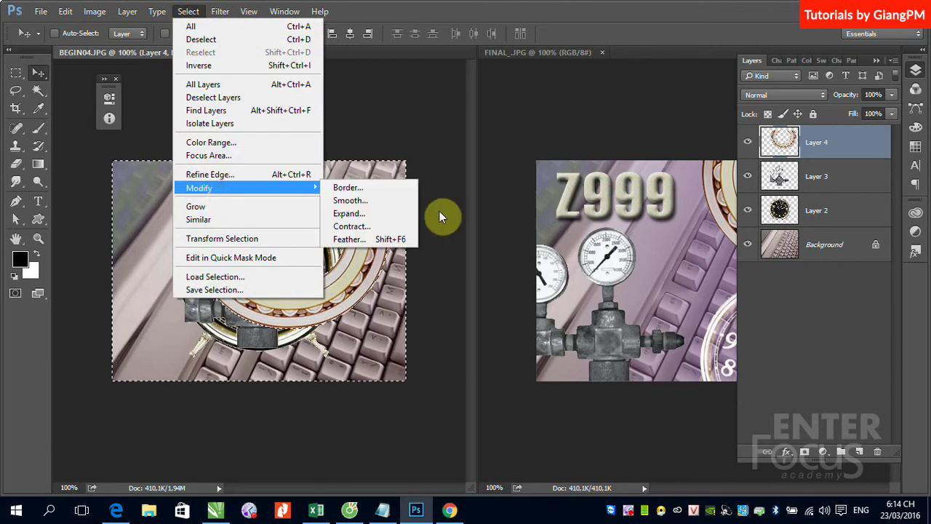
left_click(366, 239)
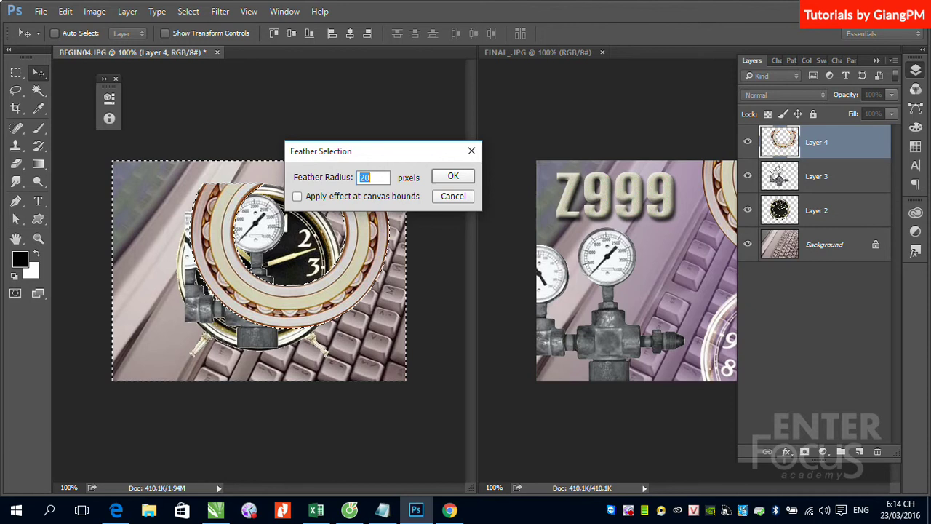
type("1")
left_click(447, 183)
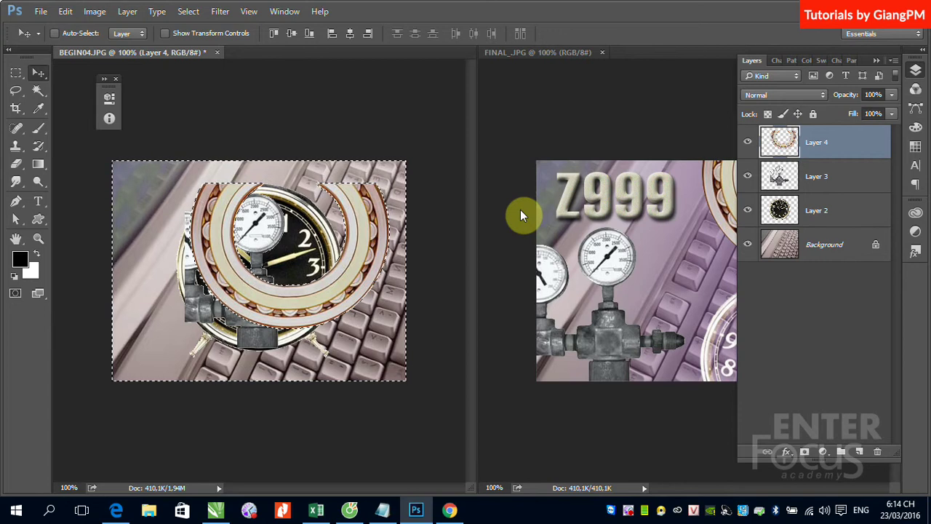
key("ctrl+d")
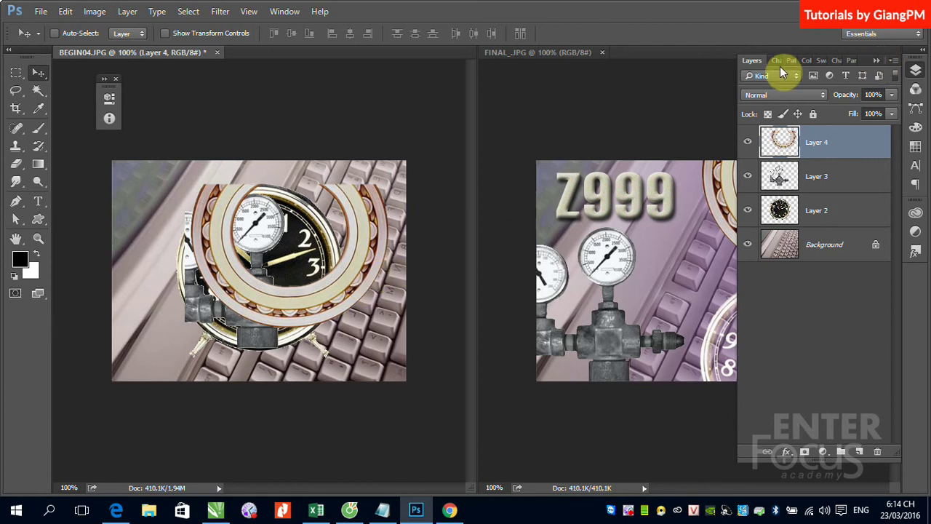
Step: Float the Layers panel, hide Paragraph, and drag the bearing ring toward the top-right over the clock's rim
left_click_drag(752, 61, 426, 331)
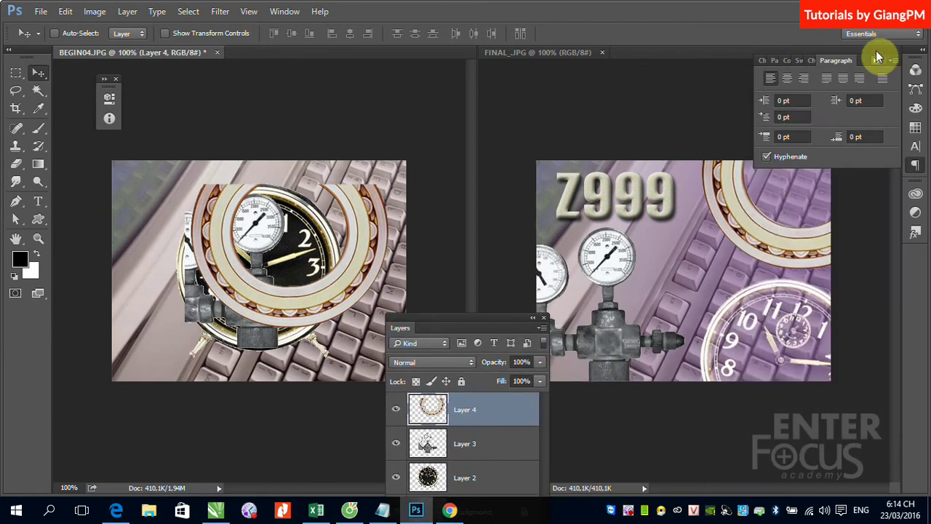
left_click(877, 61)
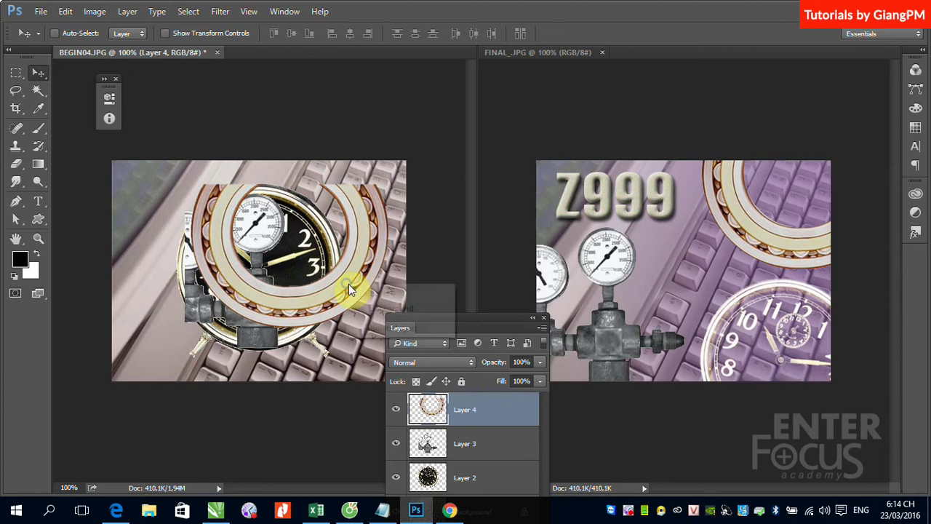
left_click_drag(339, 295, 360, 243)
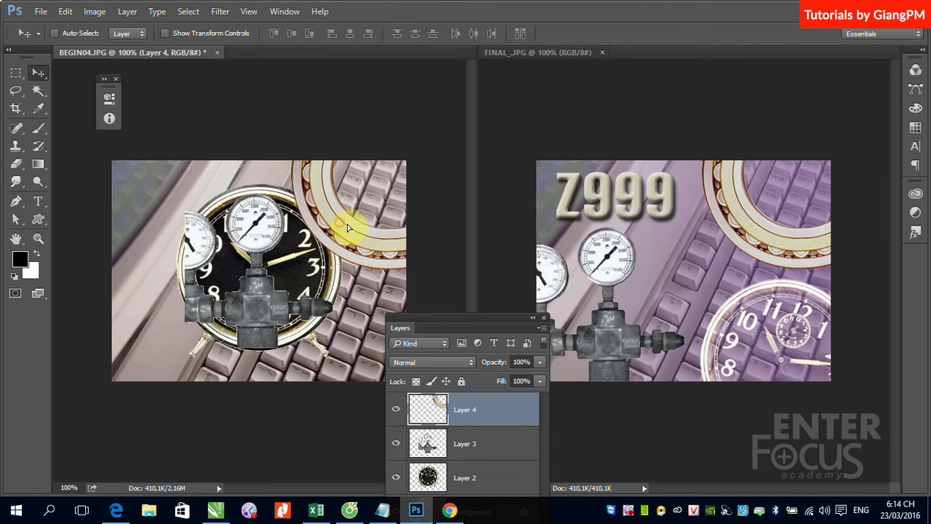
left_click_drag(355, 228, 353, 265)
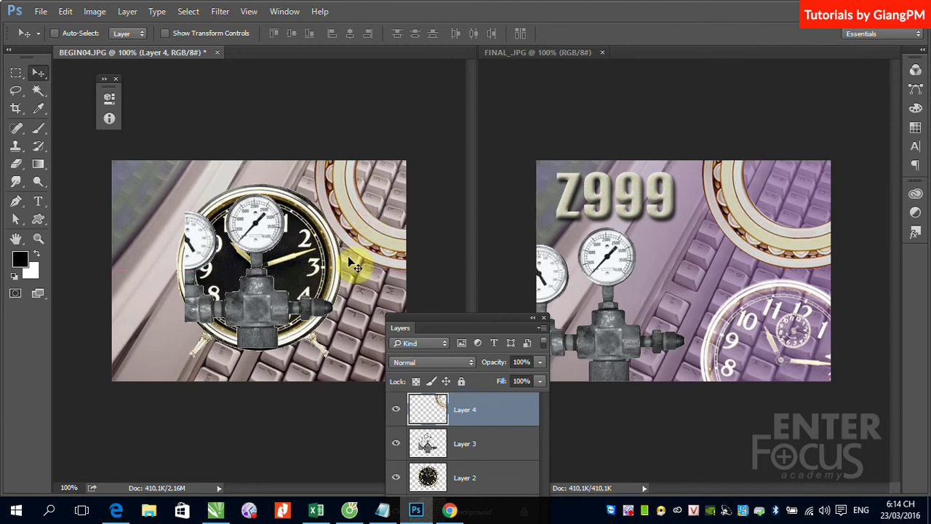
left_click_drag(343, 208, 292, 186)
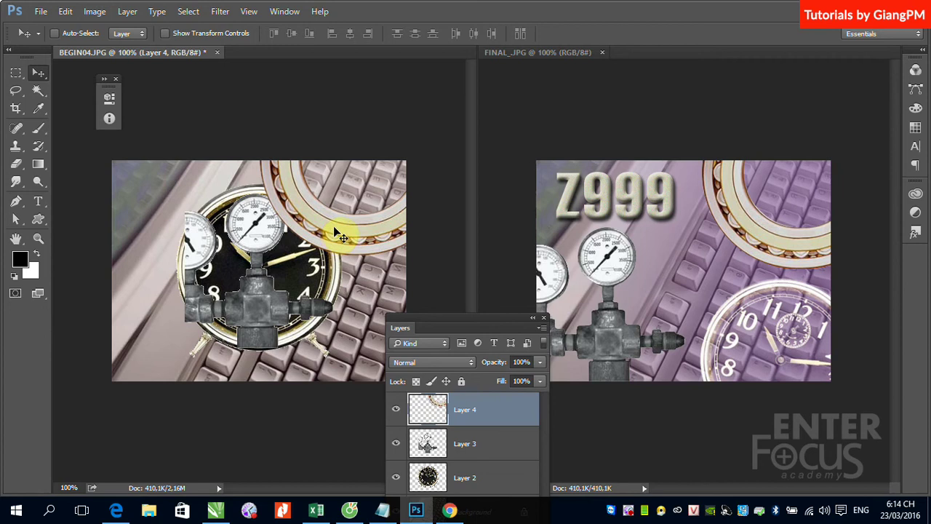
left_click_drag(315, 224, 336, 225)
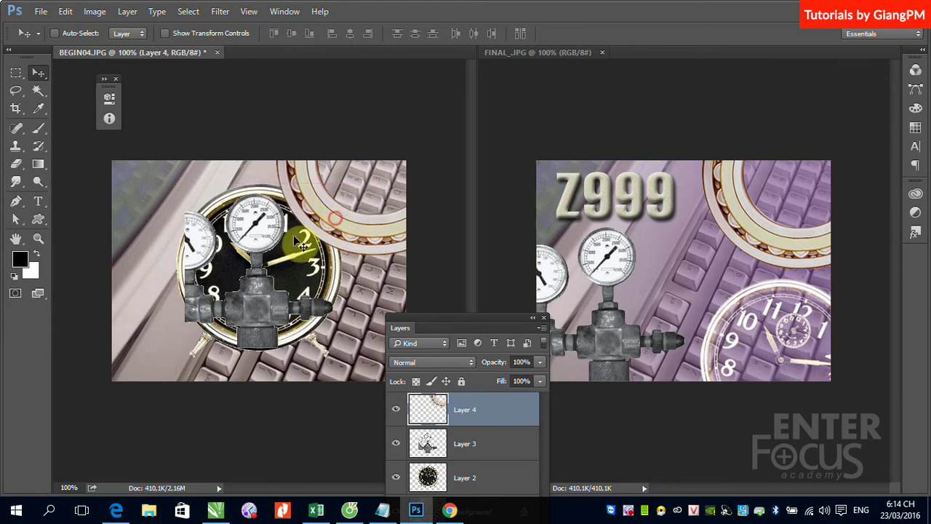
right_click(266, 309)
Step: Load Layer 3's gauge outline, feather 1 px, inverse, delete the outer fringe, and deselect
left_click(291, 325)
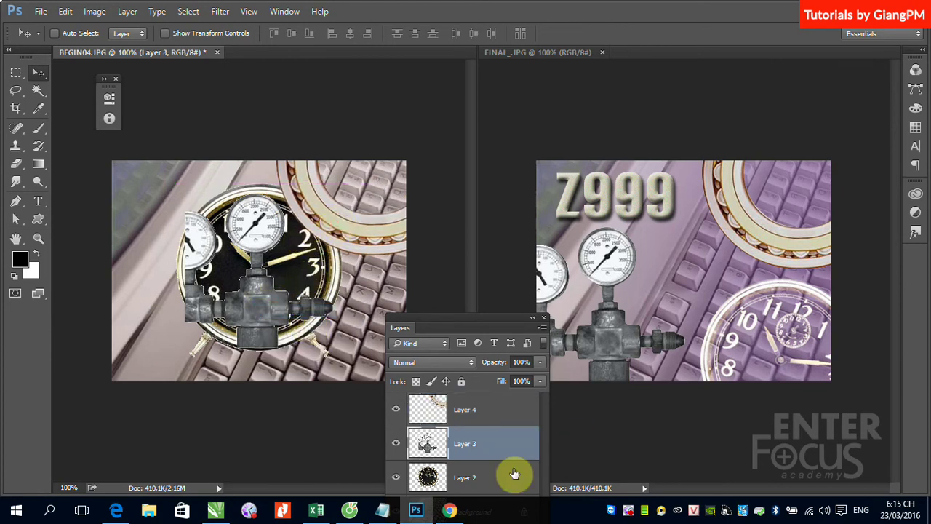
key("ctrl")
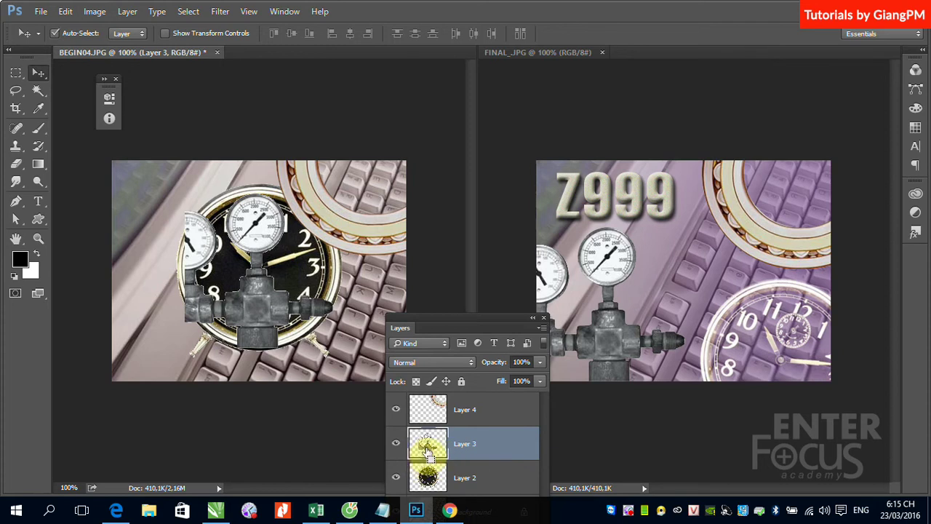
left_click(427, 451, "ctrl")
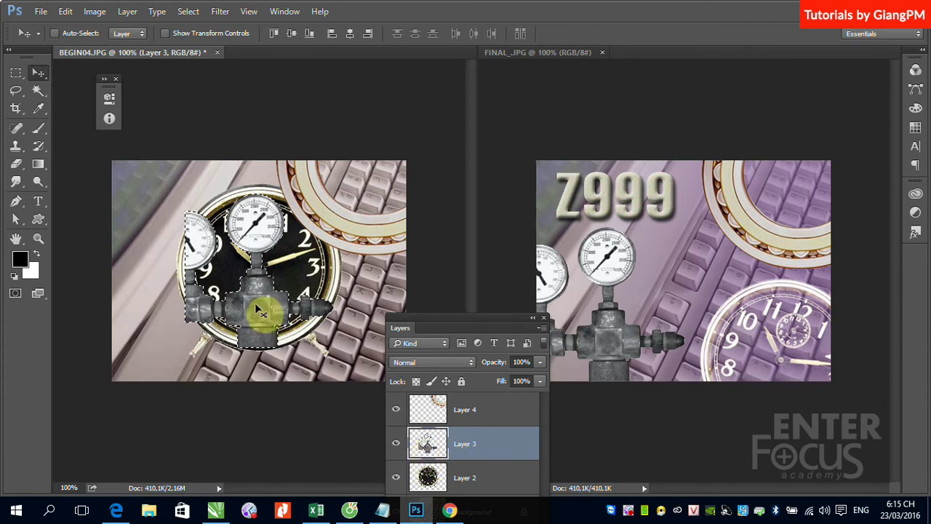
left_click(187, 11)
mouse_move(199, 187)
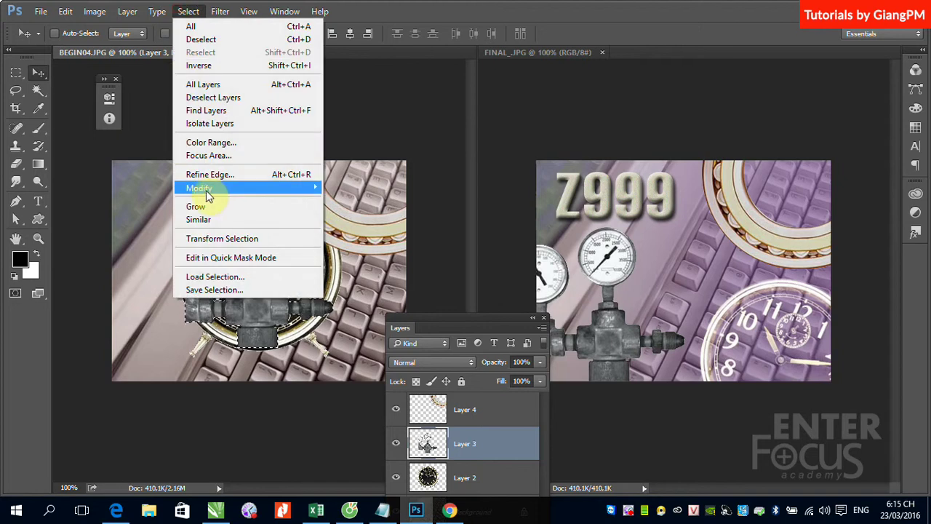
left_click(393, 239)
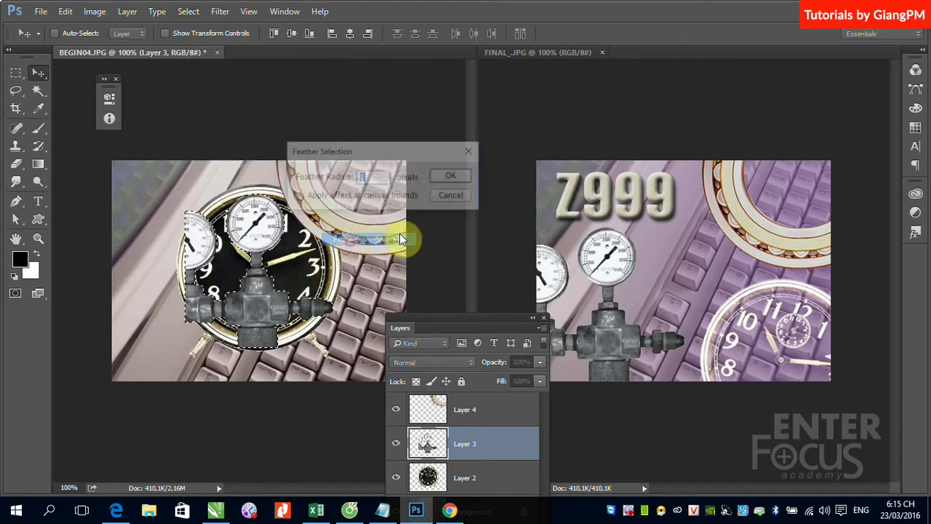
left_click(454, 179)
left_click(187, 11)
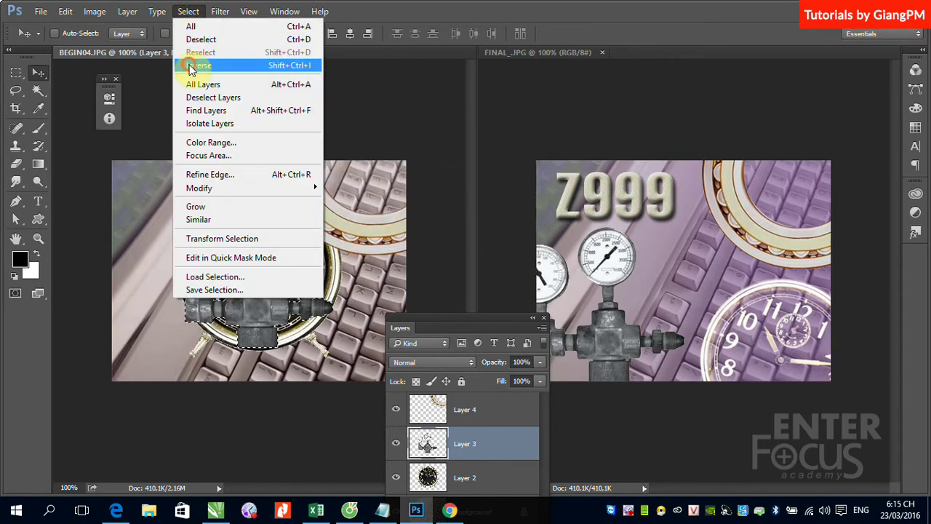
left_click(198, 62)
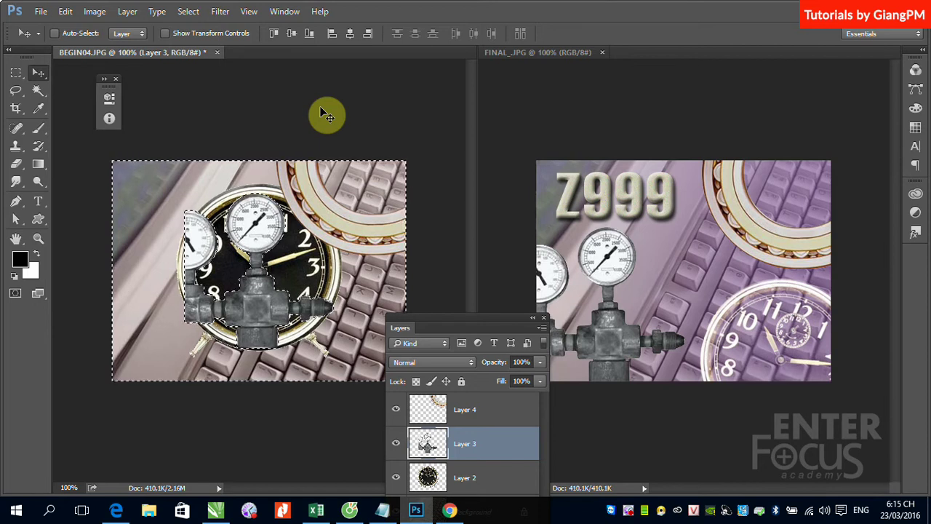
key("ctrl")
key("Delete")
key("ctrl+d")
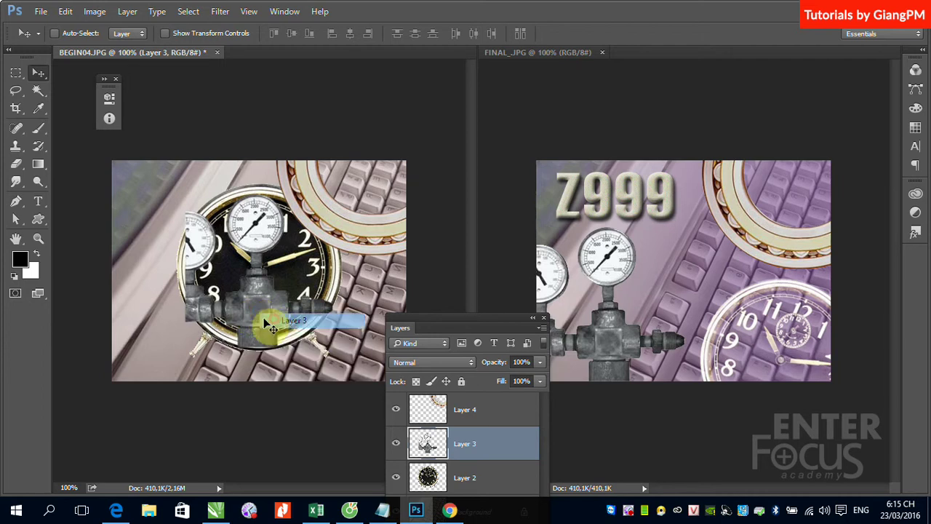
Step: Move the gauge piece to the lower-left corner and shift the Layer 2 clock about 45 px right
left_click_drag(255, 313, 180, 351)
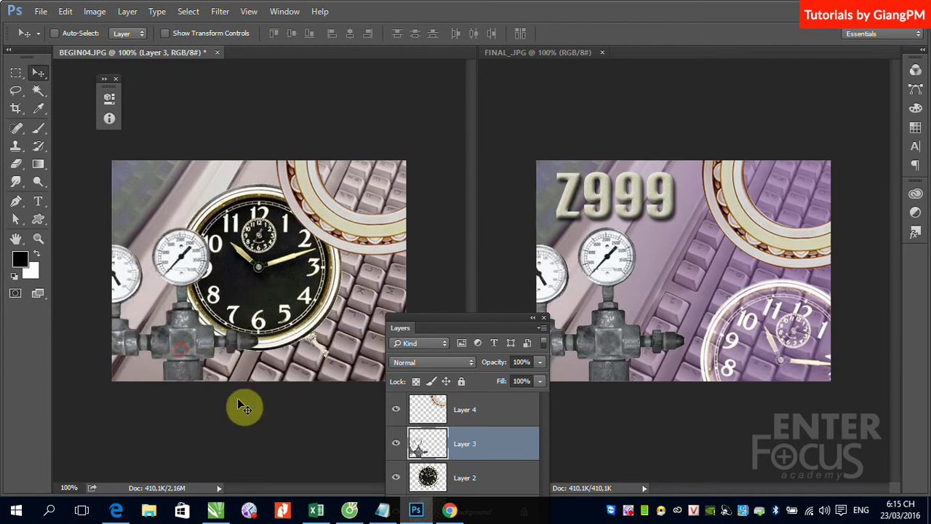
right_click(278, 277)
left_click(310, 290)
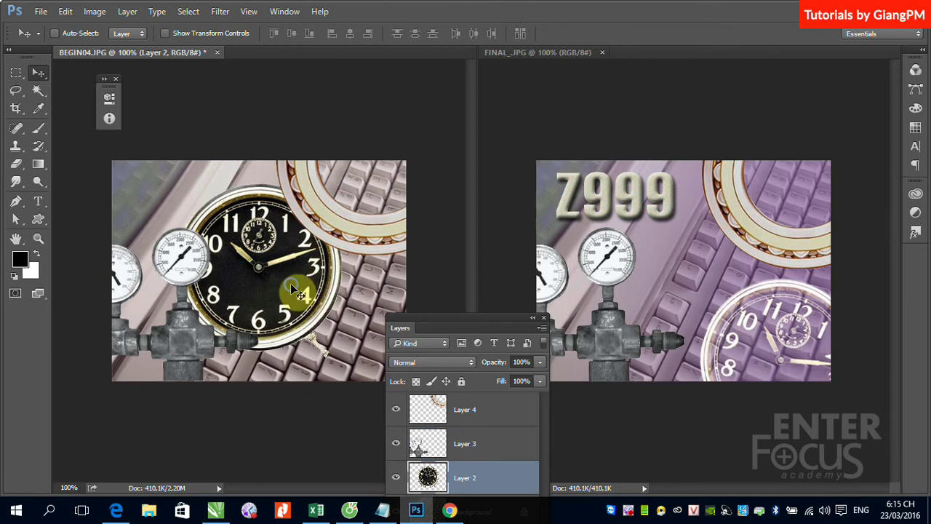
right_click(311, 290)
left_click(324, 294)
left_click_drag(265, 285, 302, 295)
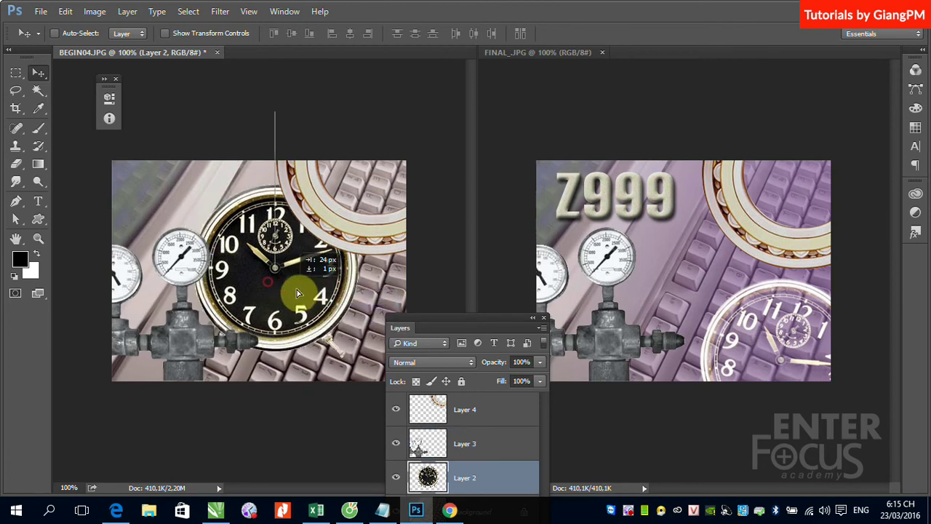
key("ctrl")
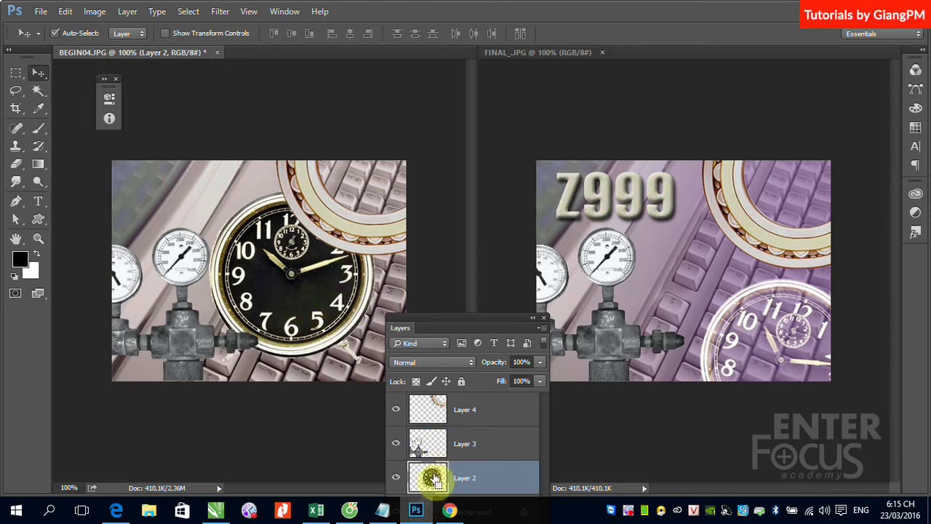
Step: Feather the clock selection by 1 pixel, invert it, and delete the stray outside pixels
left_click(433, 478, "ctrl")
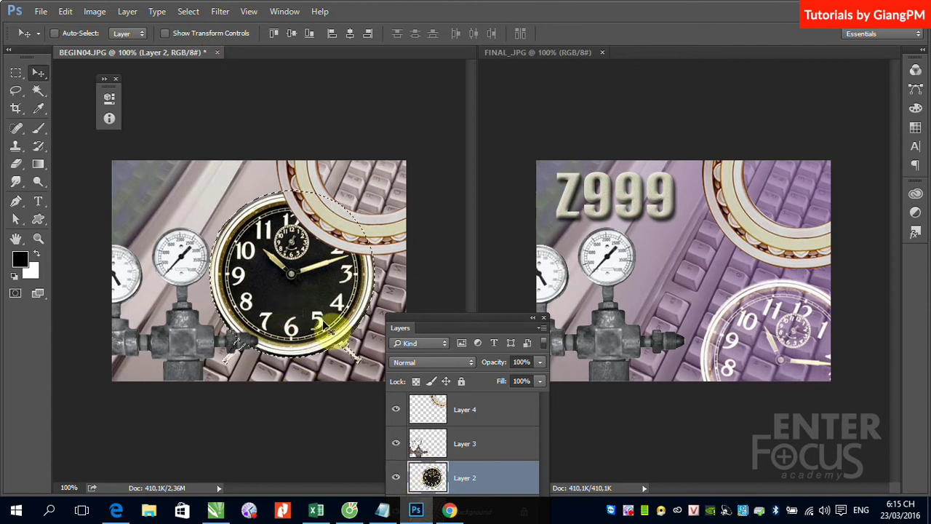
key("ctrl")
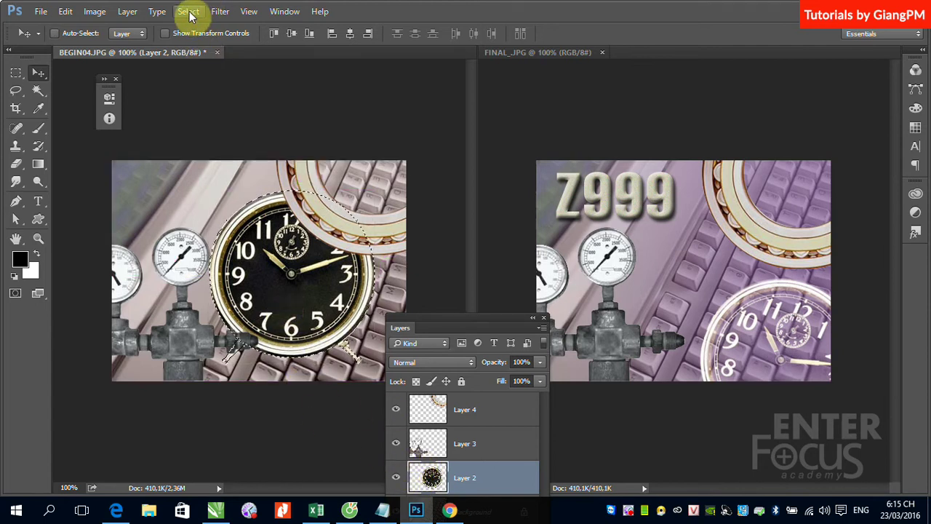
key("shift+F6")
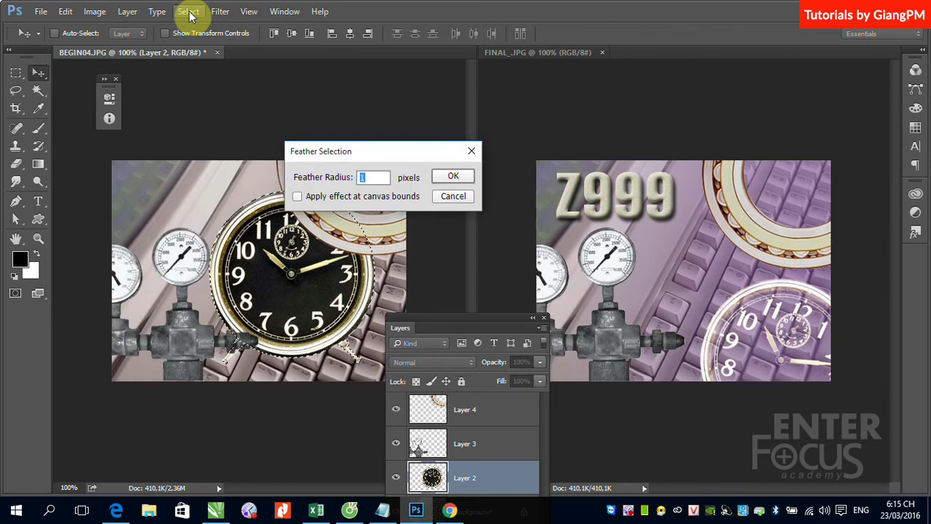
key("Return")
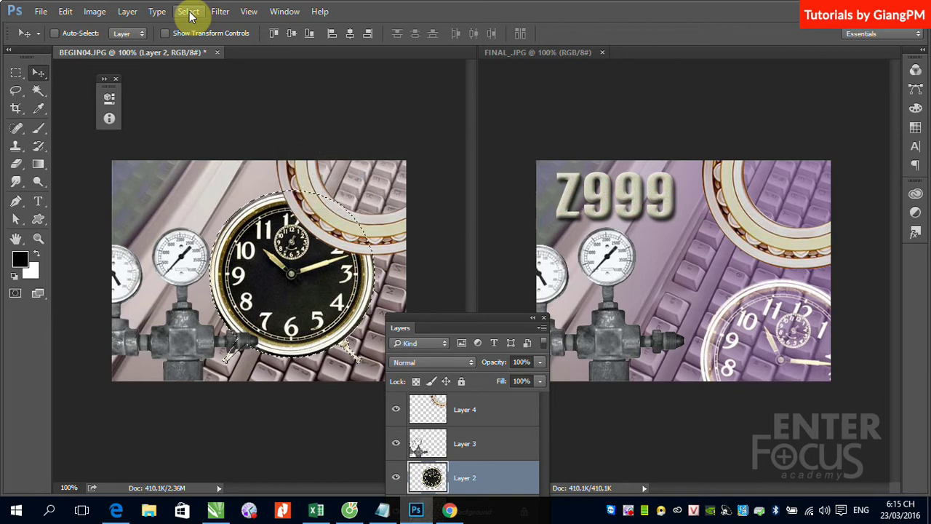
key("ctrl+shift+i")
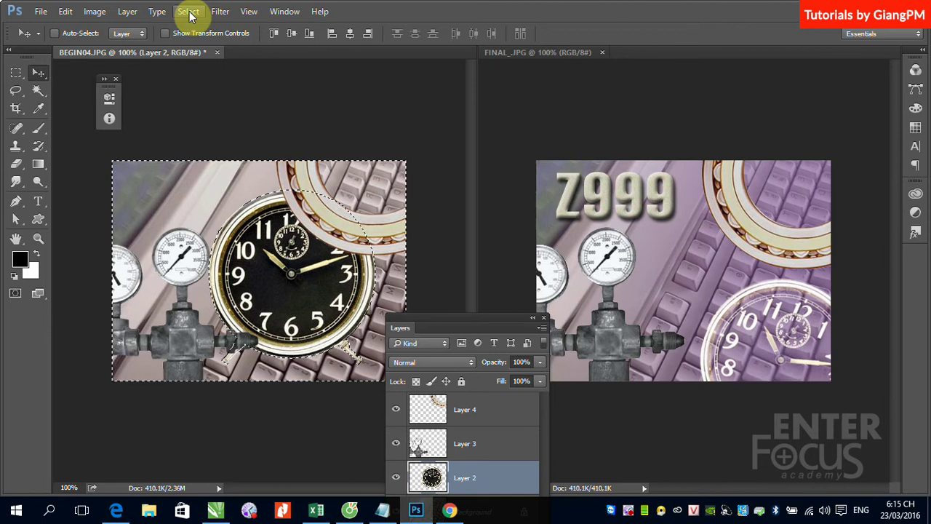
key("Delete")
key("ctrl+d")
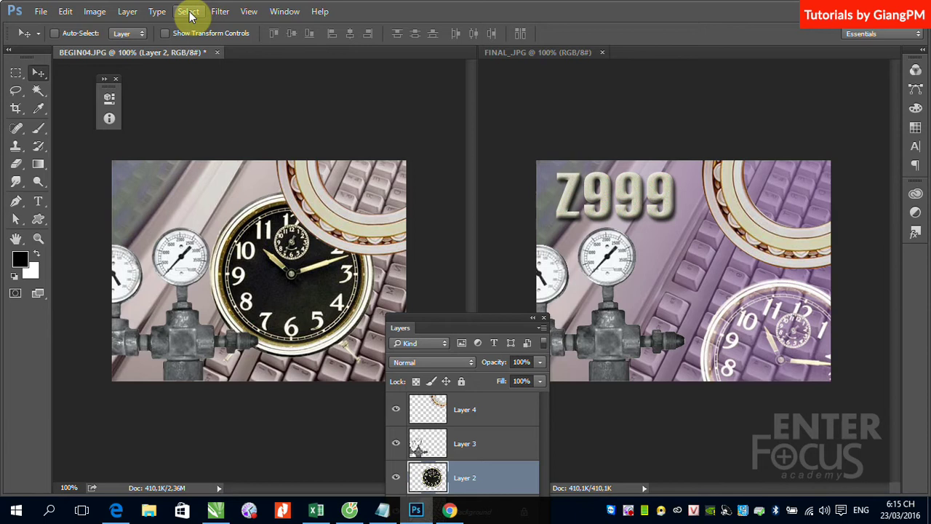
Step: Move the clock to the lower-right corner, rotate it about 14° clockwise, and nudge it into place
mouse_move(316, 322)
left_mouse_down()
mouse_move(296, 319)
mouse_move(311, 301)
left_mouse_up()
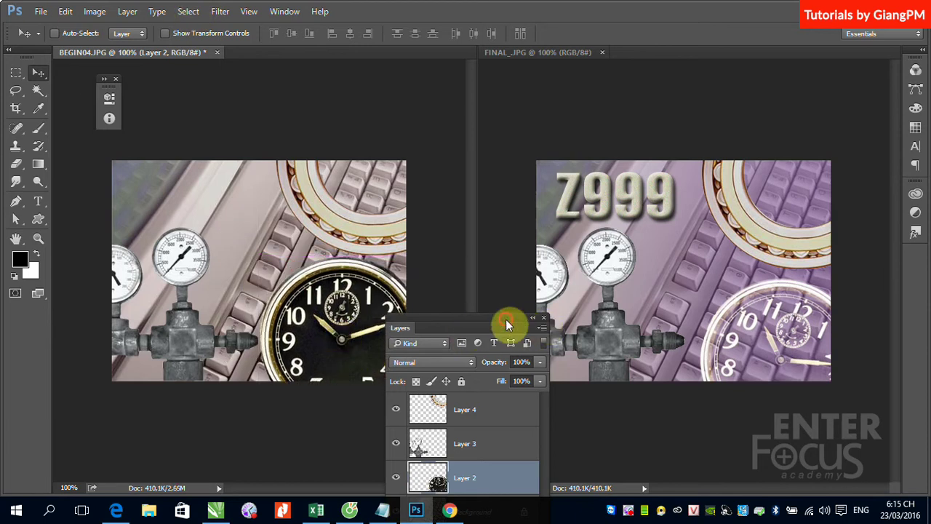
left_click_drag(505, 319, 664, 443)
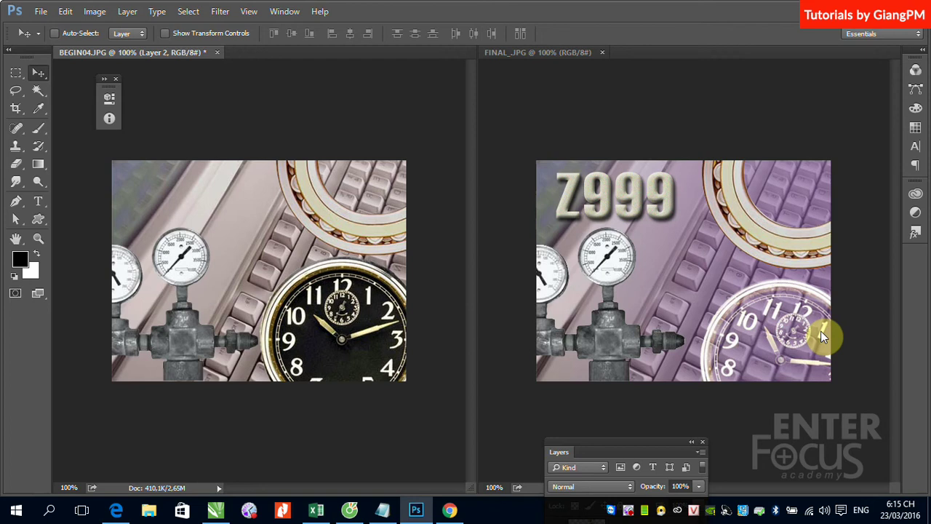
key("ctrl+t")
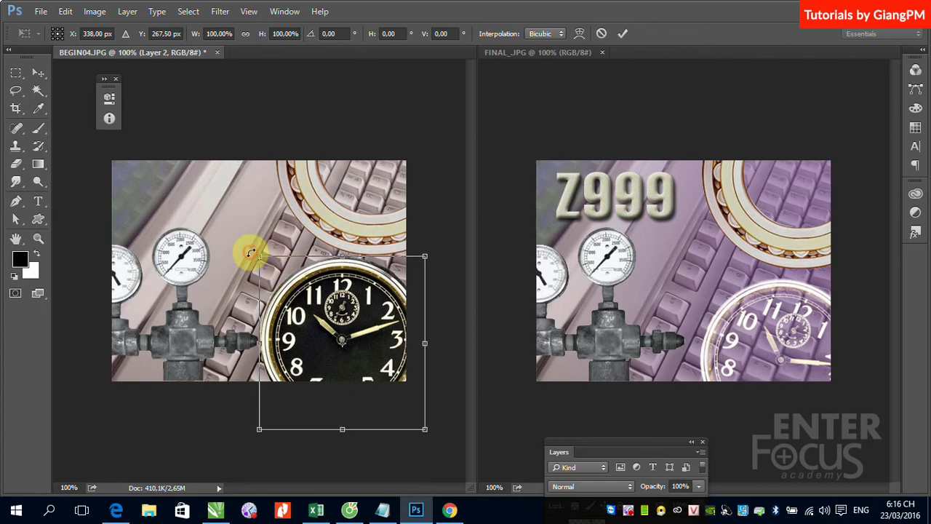
left_click_drag(250, 252, 303, 246)
key("Return")
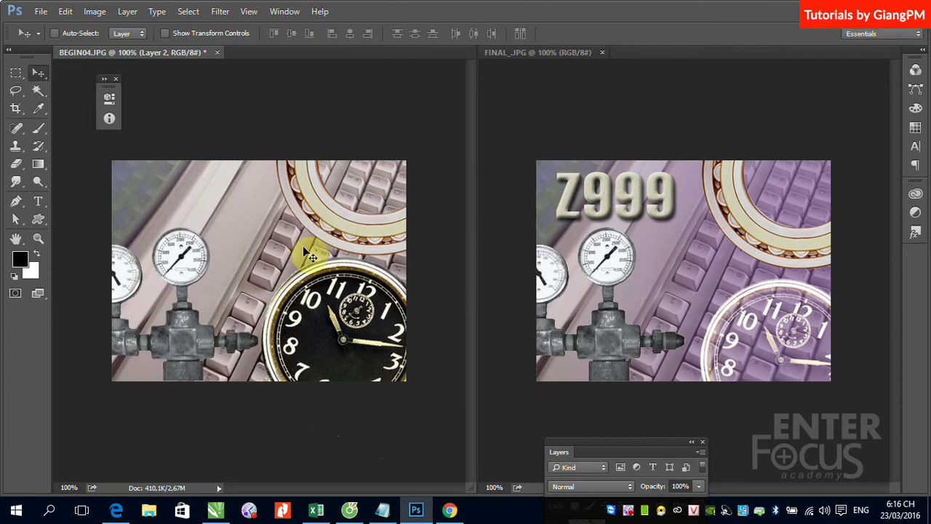
mouse_move(307, 360)
left_mouse_down()
mouse_move(326, 340)
mouse_move(335, 345)
left_mouse_up()
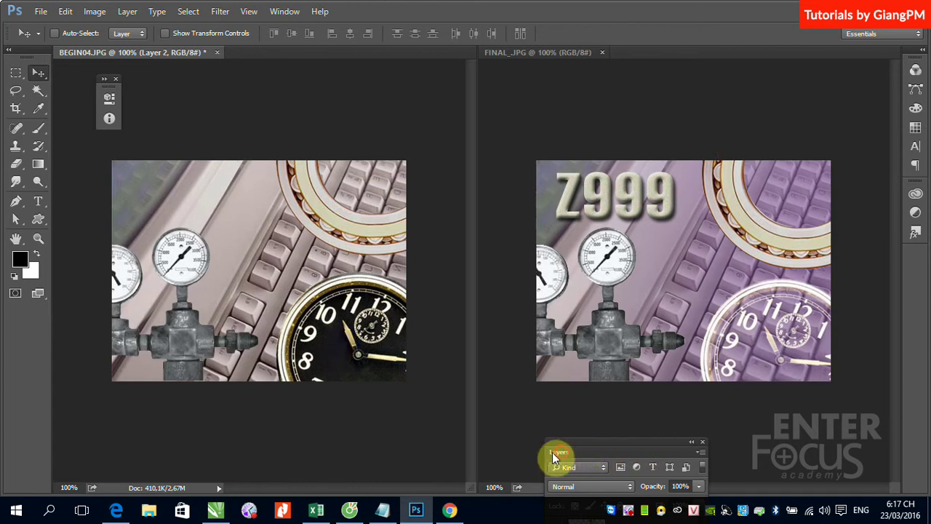
Step: Set Layer 2's blend mode to Screen at 100% opacity
left_click_drag(552, 452, 483, 154)
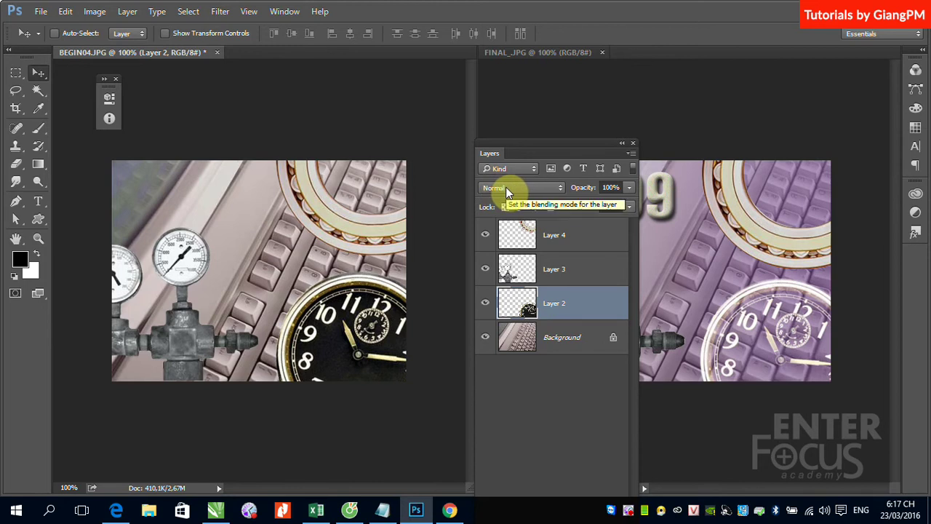
left_click(557, 190)
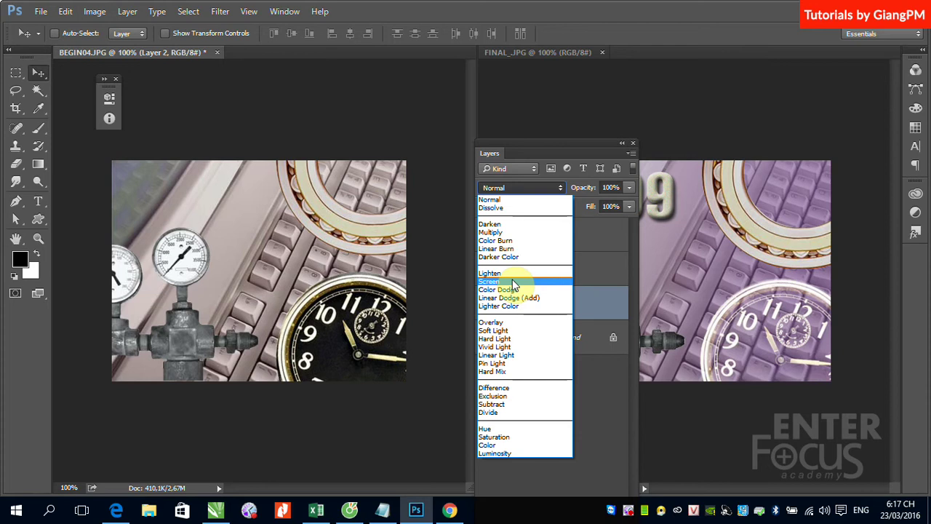
left_click(512, 282)
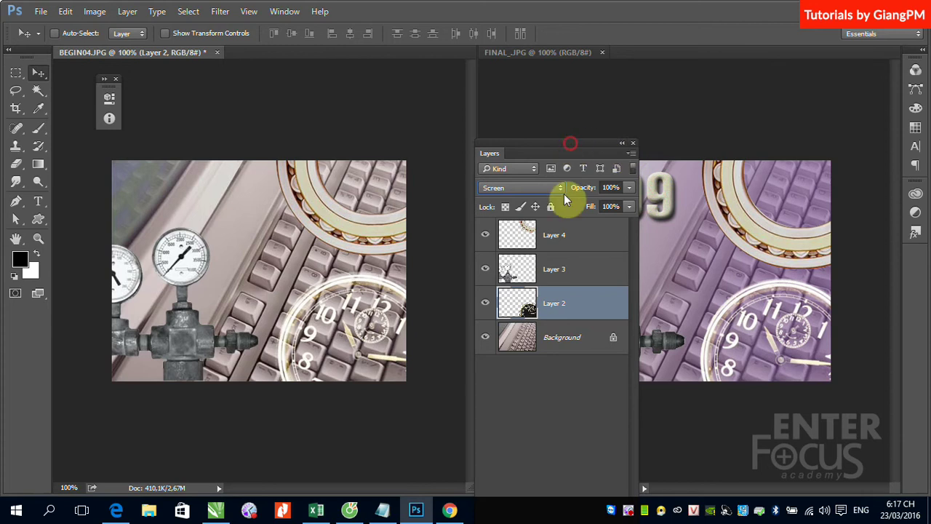
left_click_drag(565, 143, 555, 401)
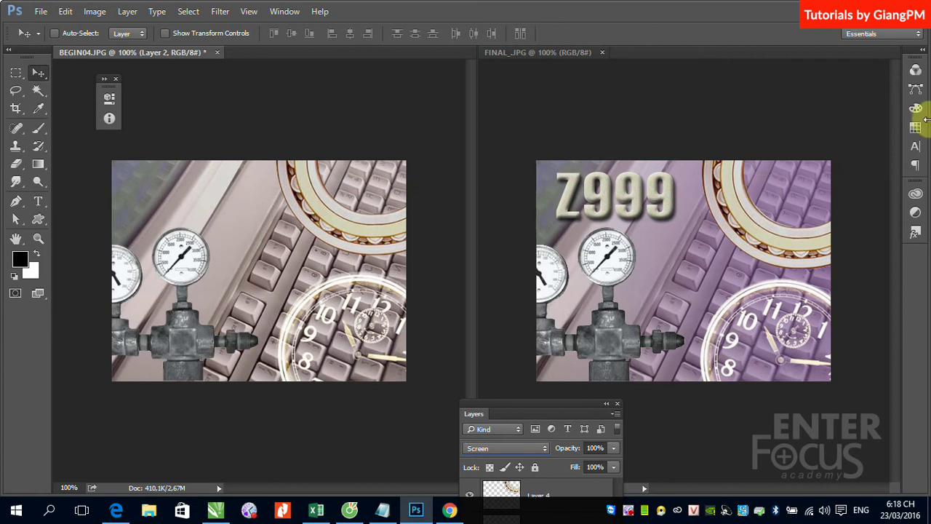
left_click_drag(494, 410, 457, 152)
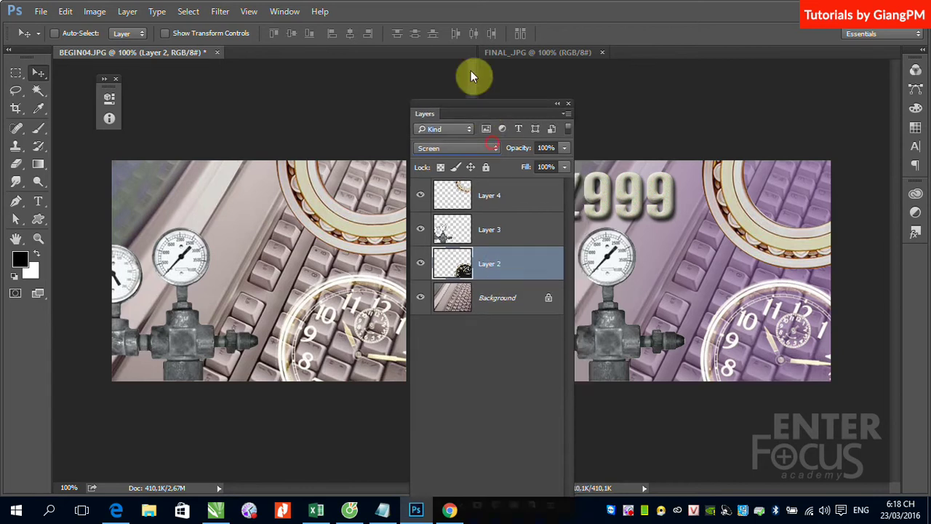
Step: Create a new Layer 5 and place it directly above Background, below Layer 2
left_click_drag(499, 155, 472, 54)
left_click(519, 443)
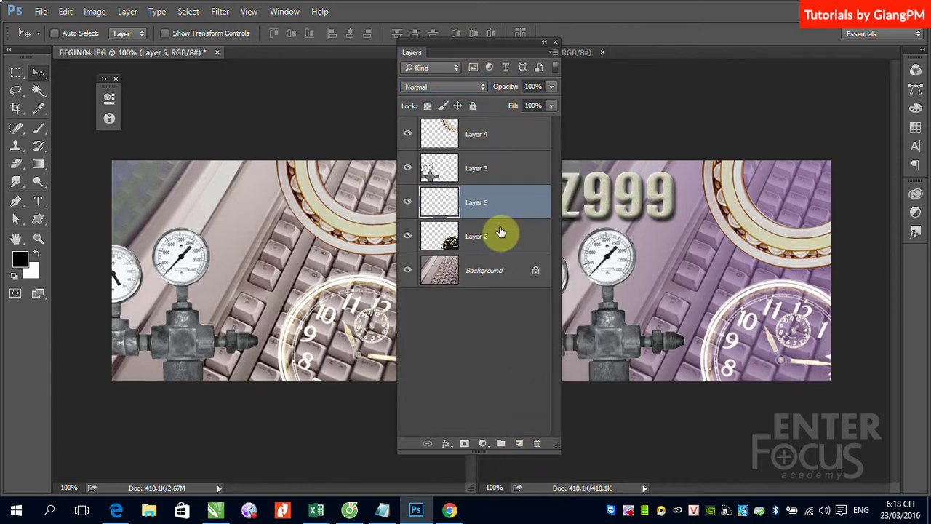
left_click_drag(517, 211, 519, 255)
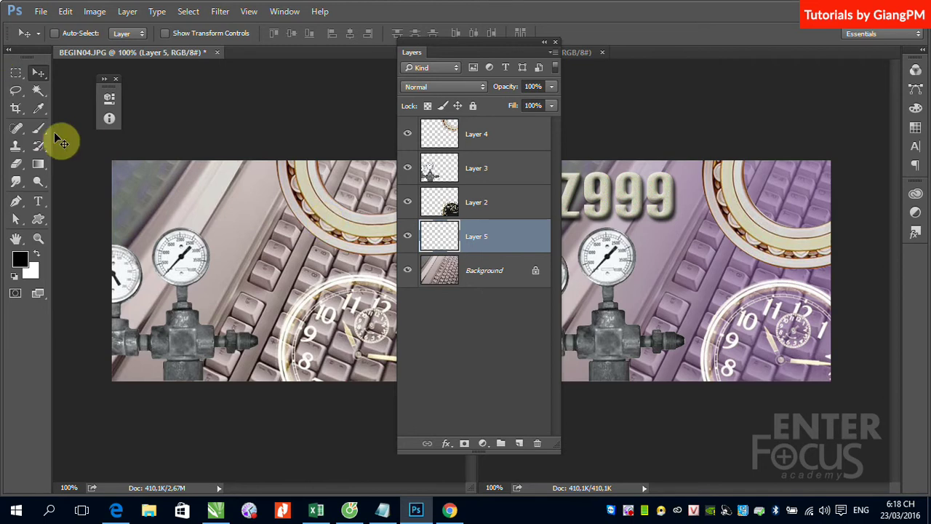
Step: Set the foreground colour to magenta (be069e)
left_click(19, 259)
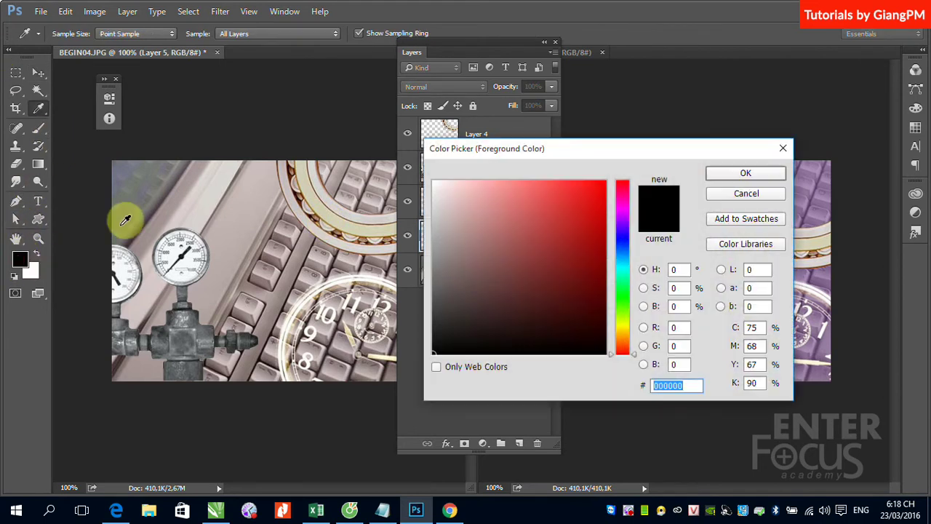
left_click(624, 204)
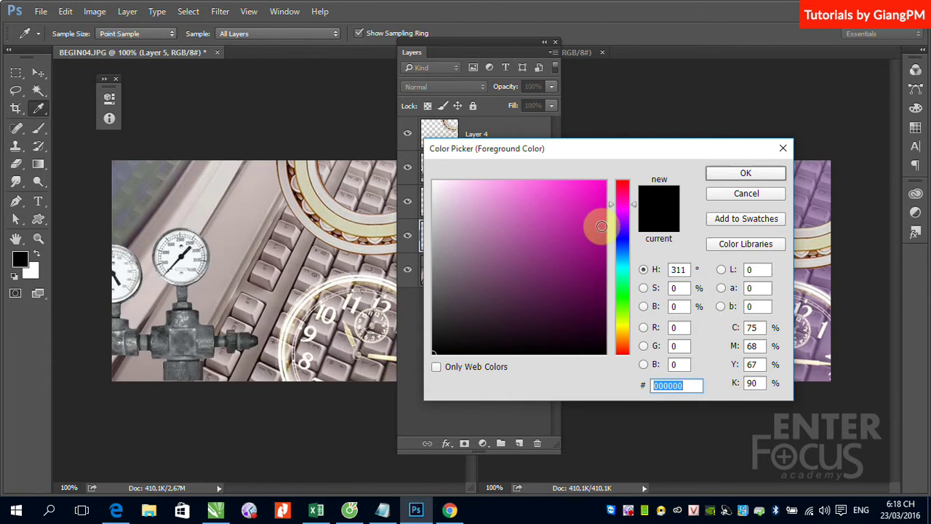
left_click_drag(600, 200, 601, 224)
left_click(739, 174)
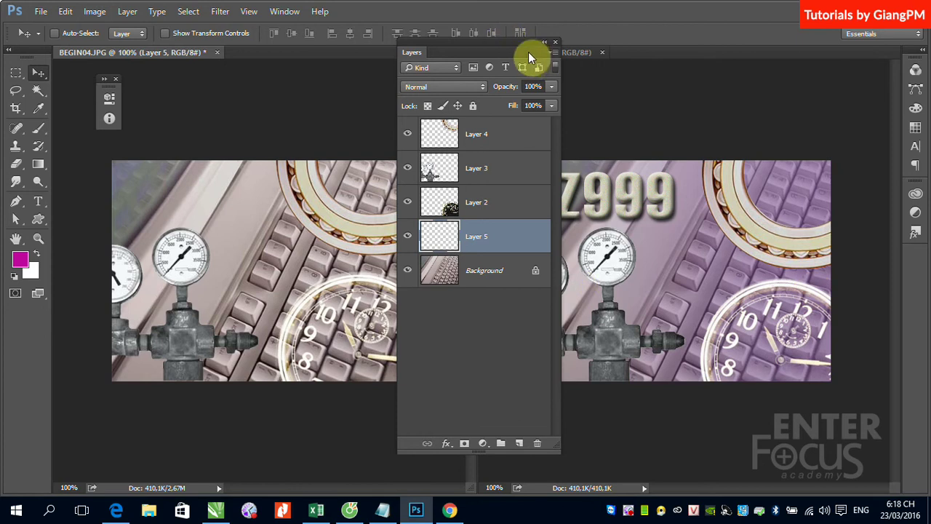
left_click_drag(493, 46, 570, 396)
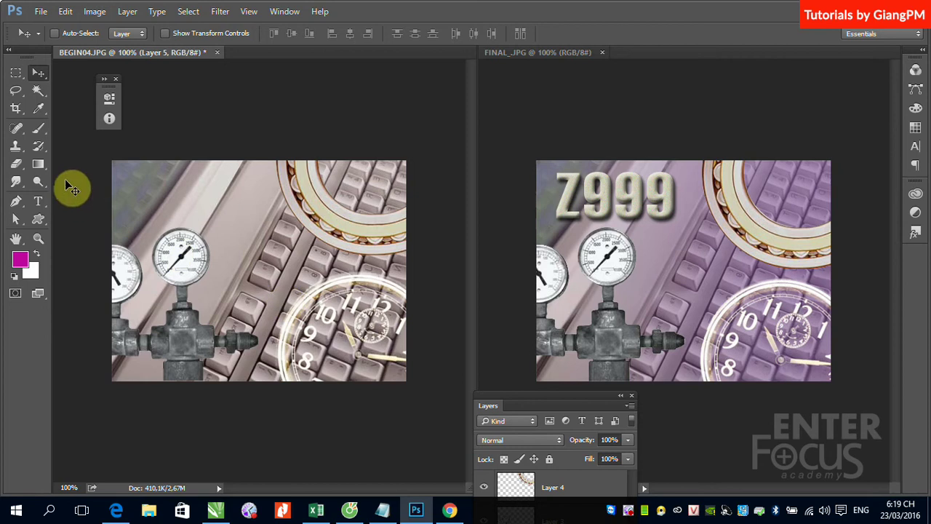
Step: Draw a magenta foreground-to-transparent gradient across the keyboard on Layer 5
left_click(39, 166)
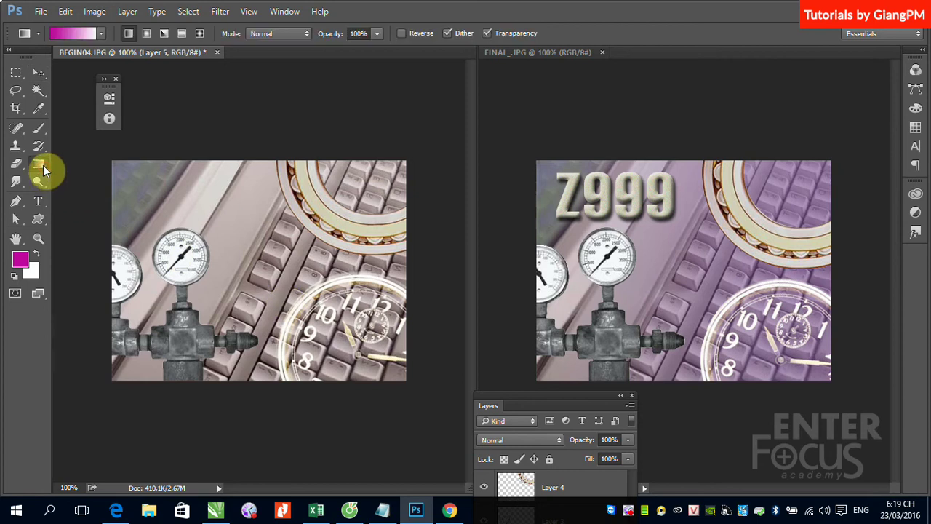
left_click(102, 34)
left_click(52, 67)
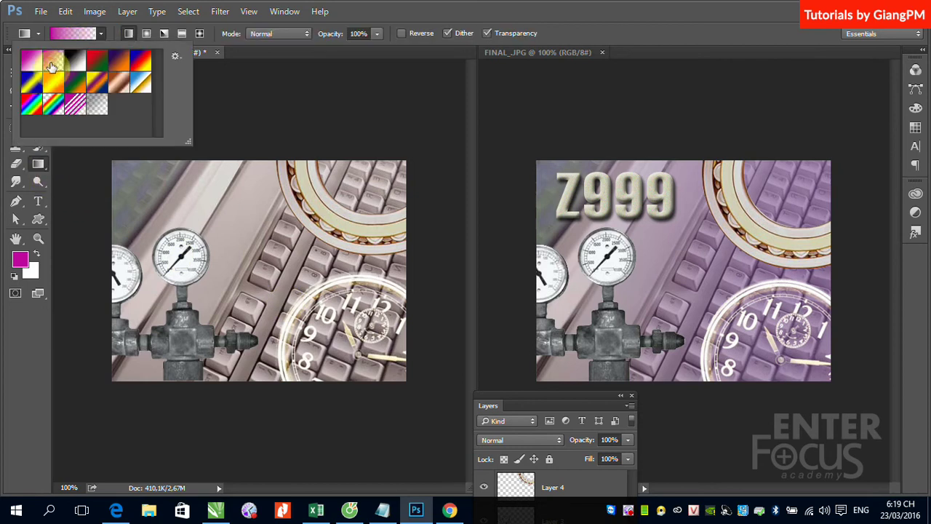
left_click(436, 212)
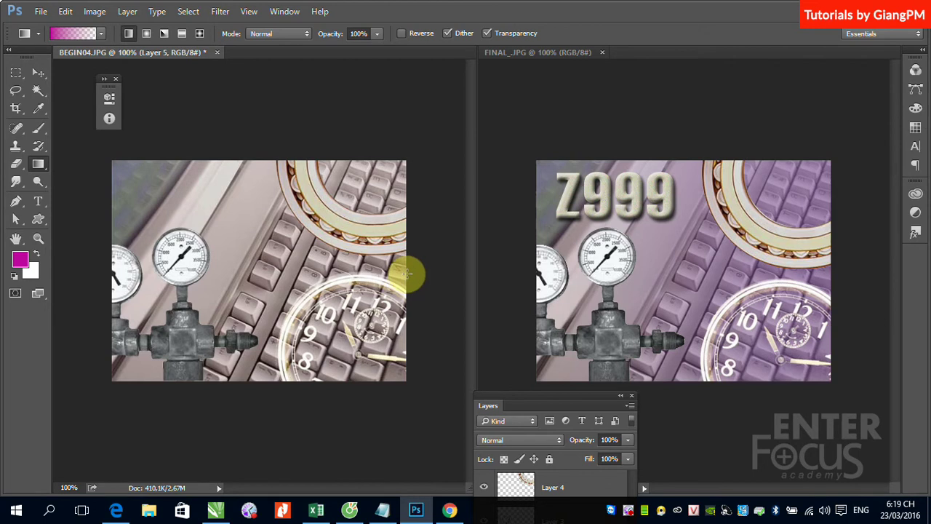
mouse_move(407, 275)
left_mouse_down()
mouse_move(272, 264)
mouse_move(133, 268)
left_mouse_up()
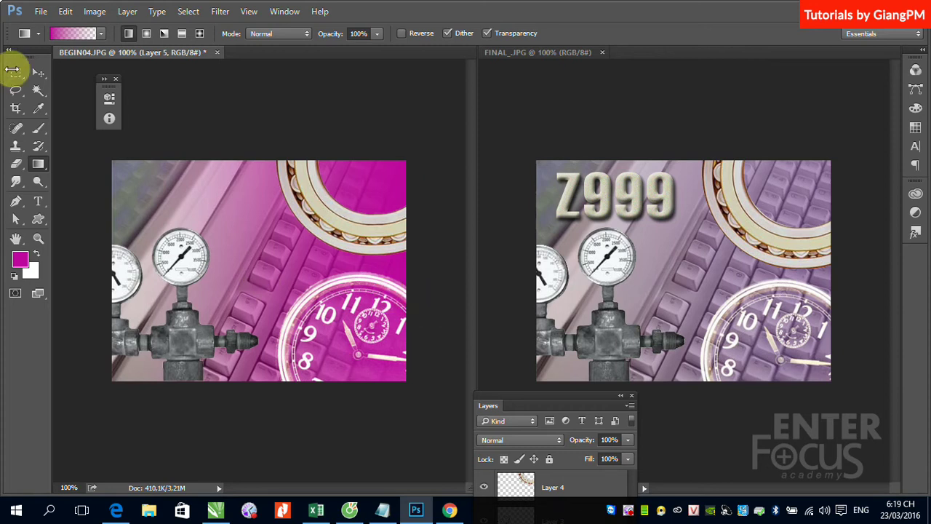
Step: Set Layer 5's opacity to 30%
left_click(39, 73)
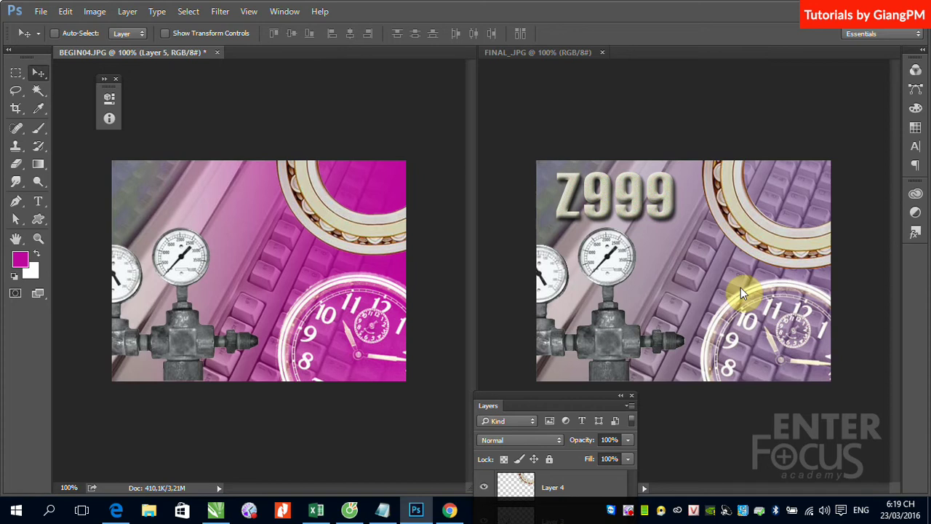
key("4")
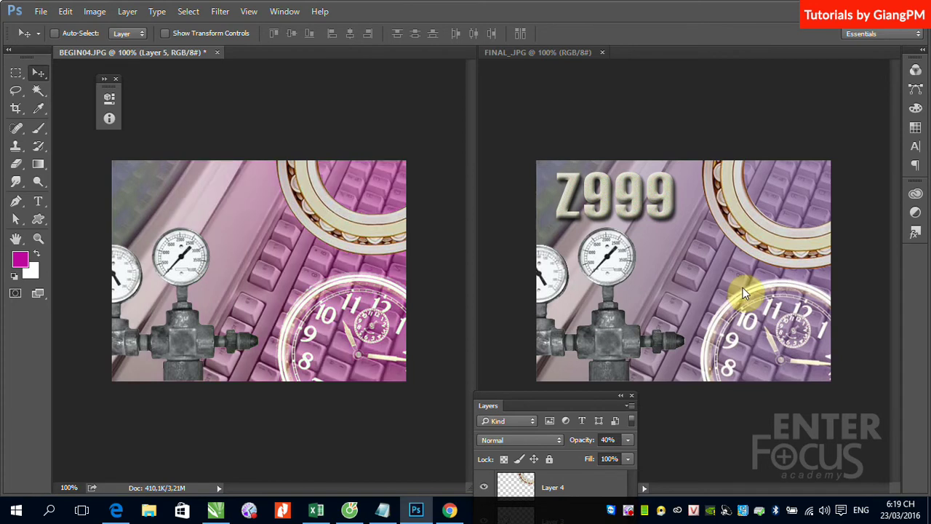
key("2")
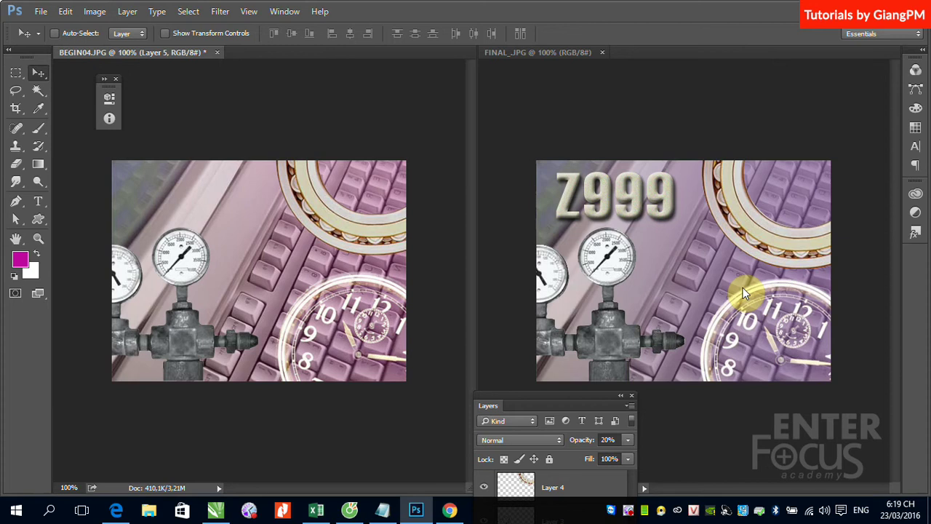
key("3")
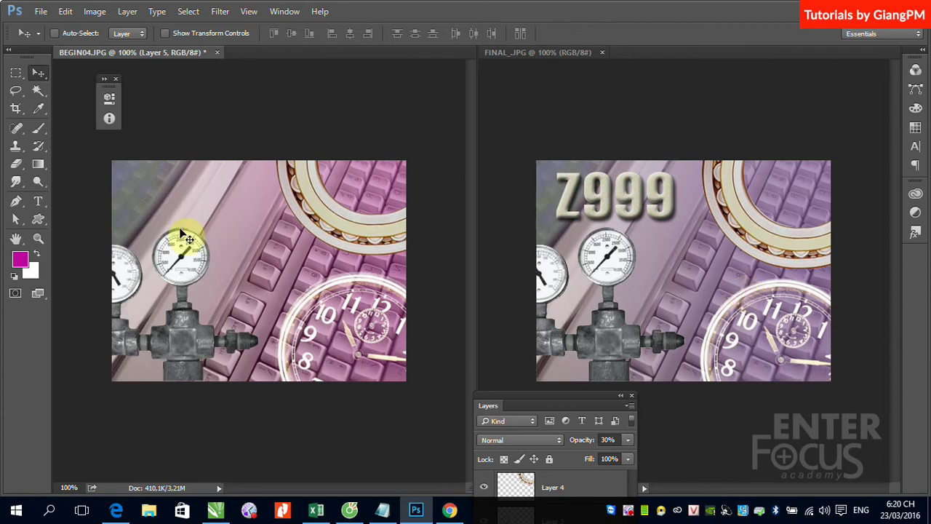
Step: Start a text entry near the image's top-left with the text size set to 60 pt
left_click(40, 203)
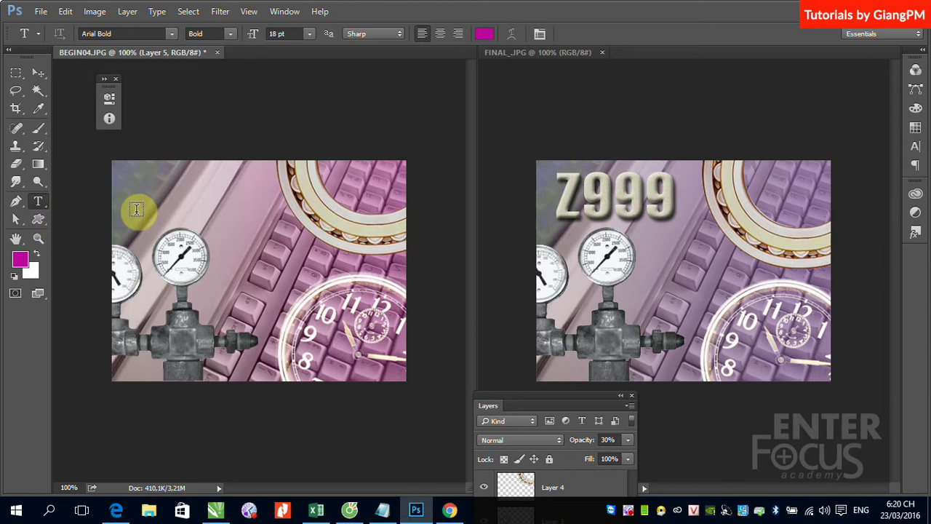
left_click(136, 210)
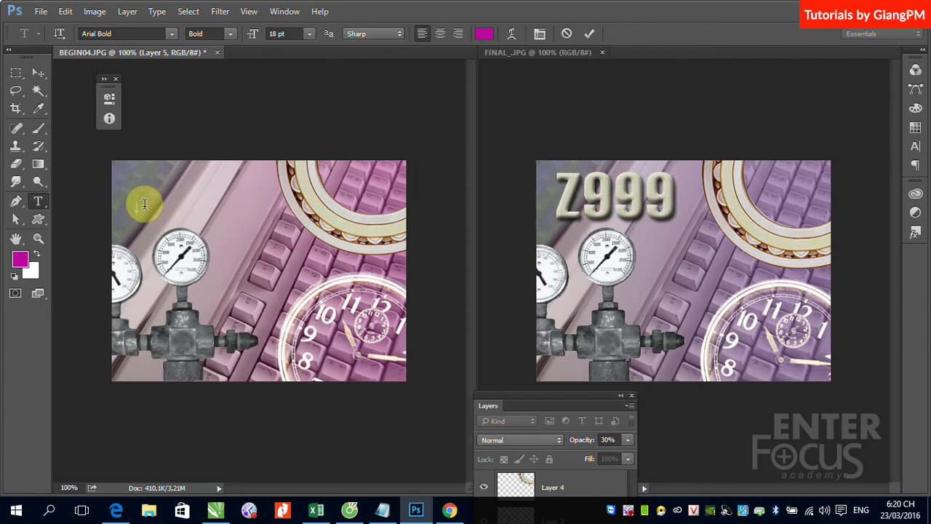
left_click(169, 38)
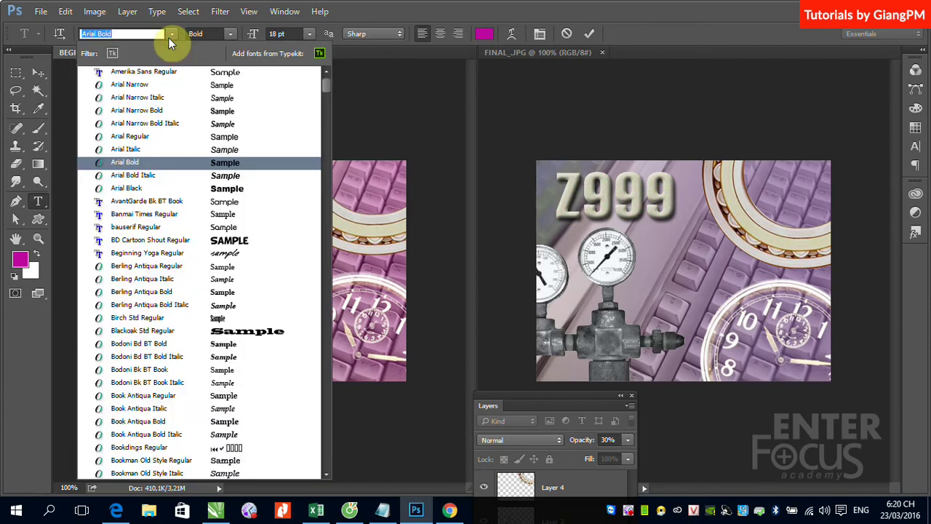
left_click(306, 34)
left_click(307, 36)
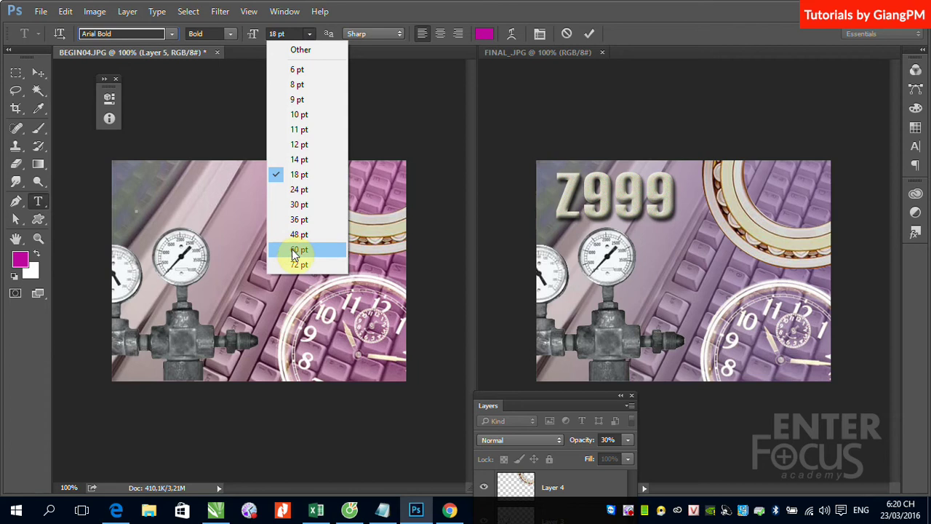
left_click(298, 265)
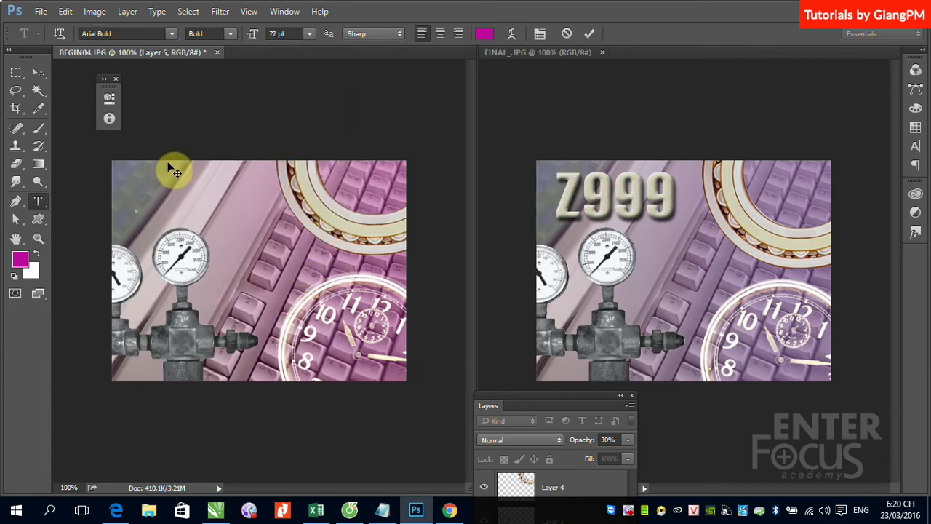
left_click(311, 34)
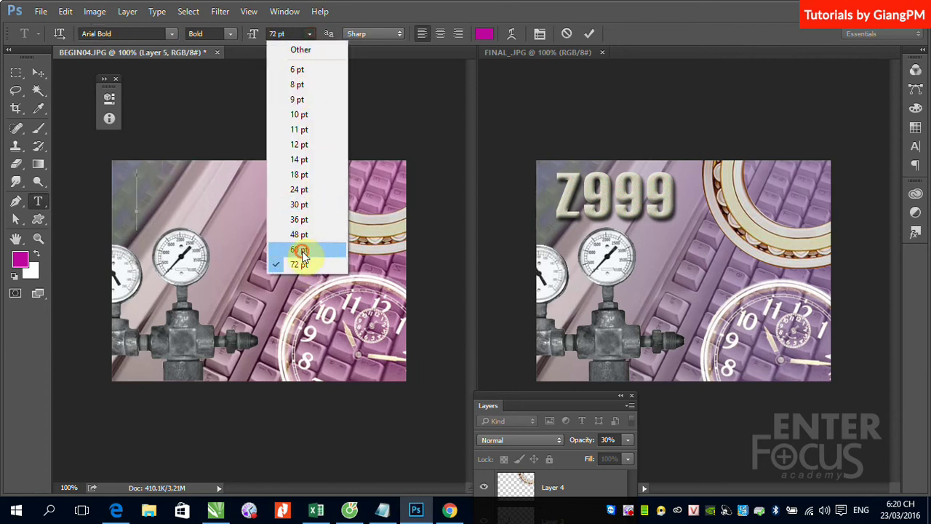
left_click(315, 238)
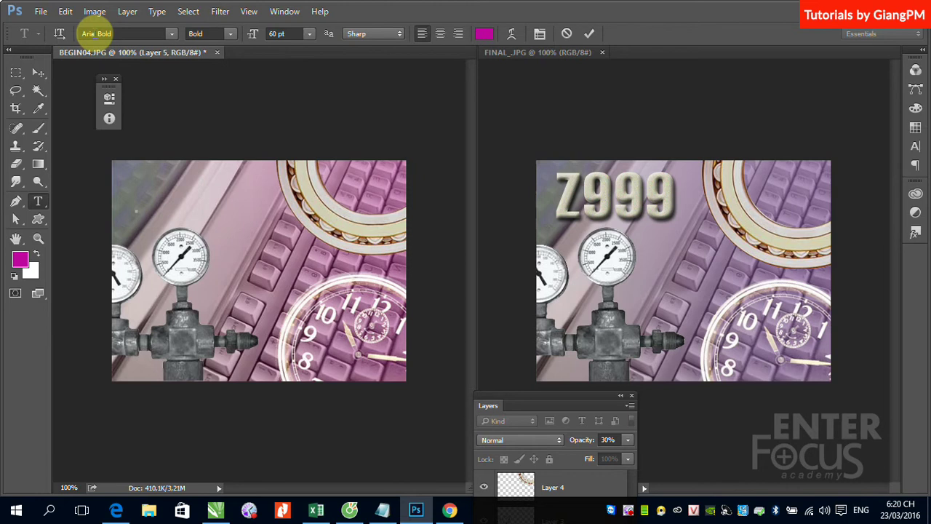
Step: Set the font to Impact Regular, type 'Z999', and select the Z999 text layer
left_click(172, 35)
type("i")
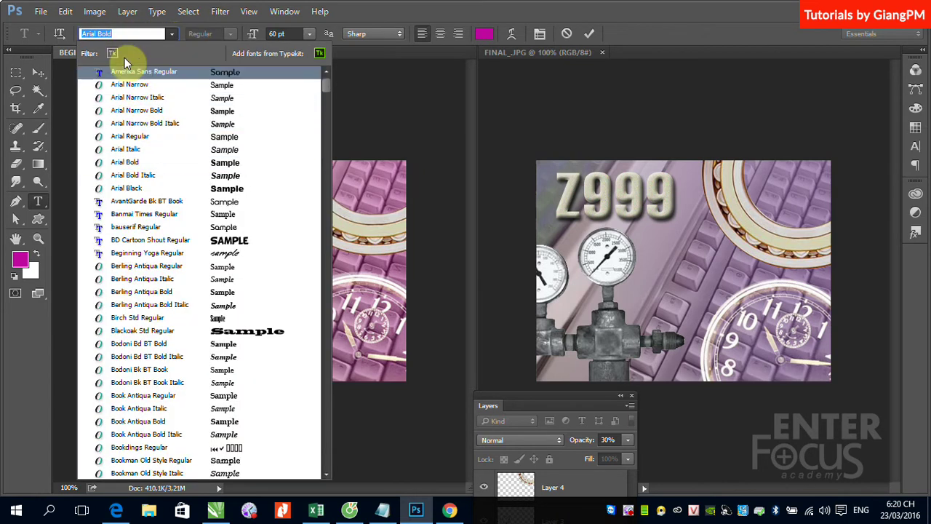
type("m")
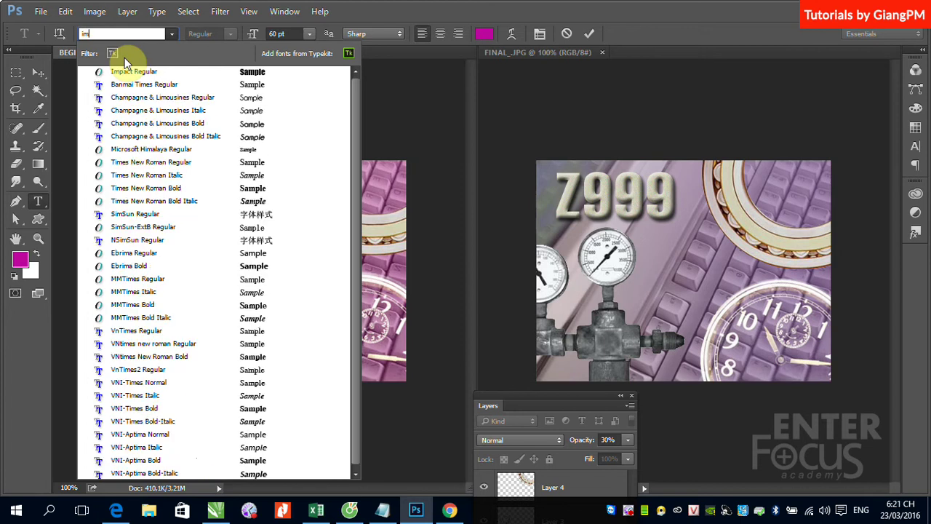
left_click(129, 75)
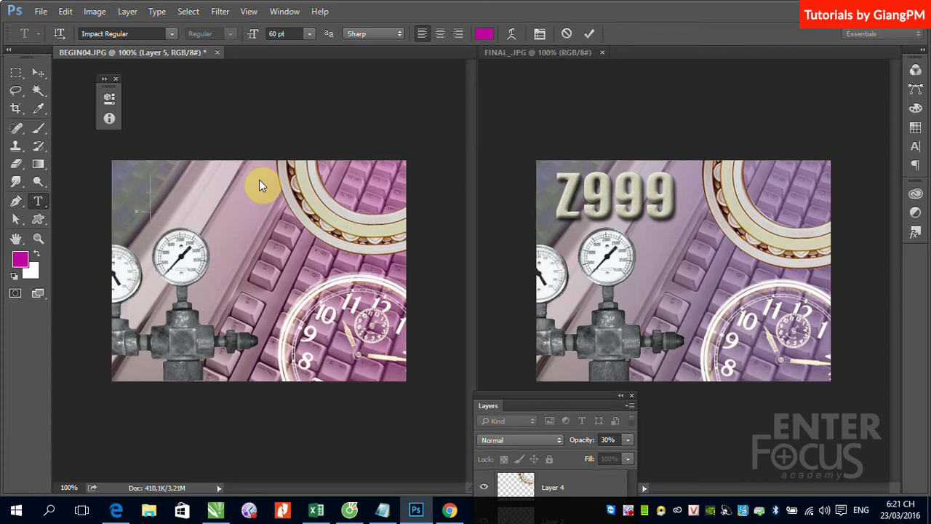
type("Z")
type("999")
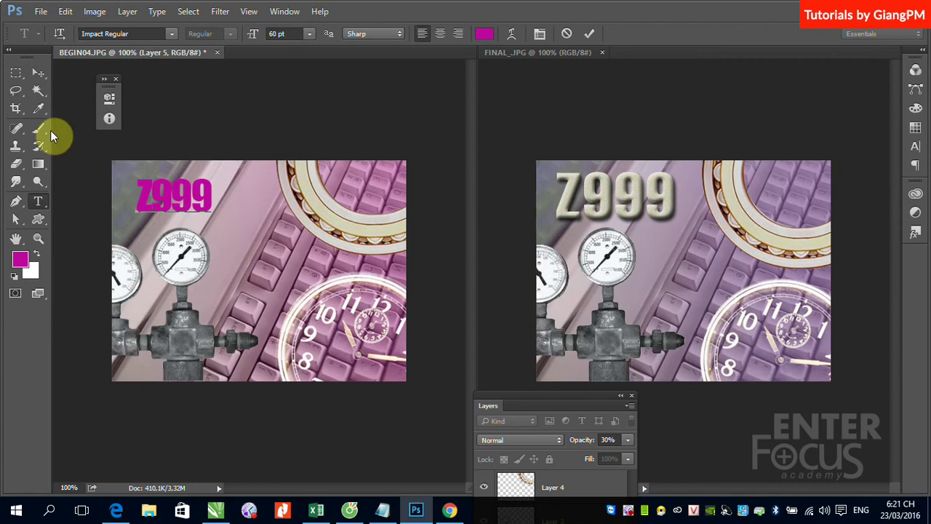
left_click(40, 73)
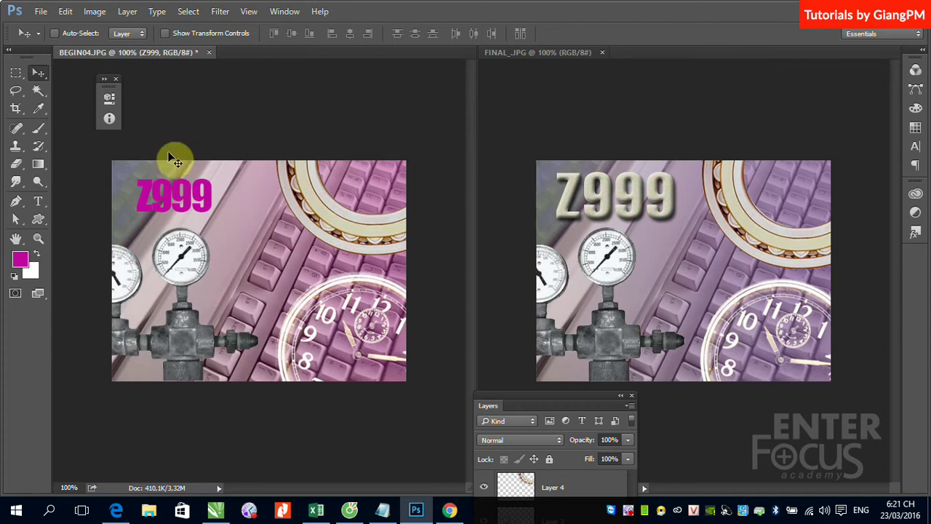
right_click(211, 193)
left_click(231, 202)
left_click_drag(545, 395, 552, 133)
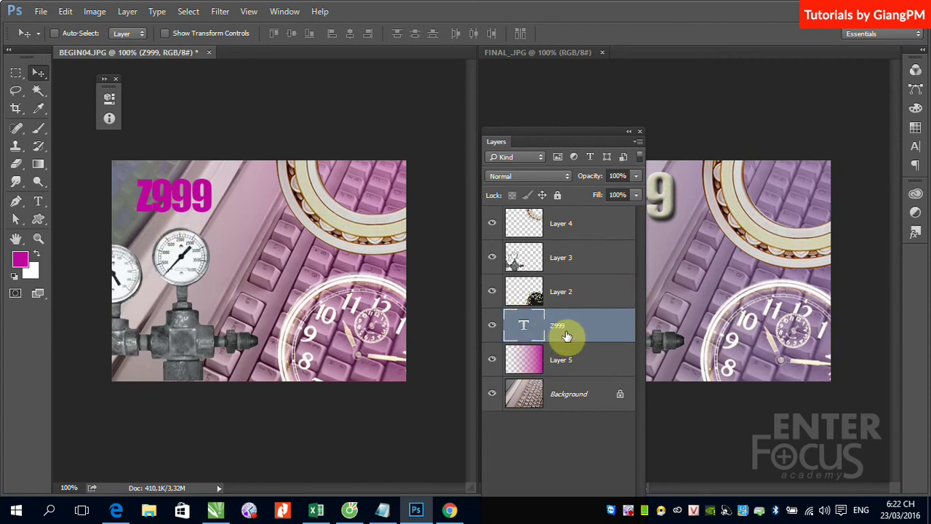
Step: Show the Character panel and change Z999's tracking from -50 to 0
left_click(285, 11)
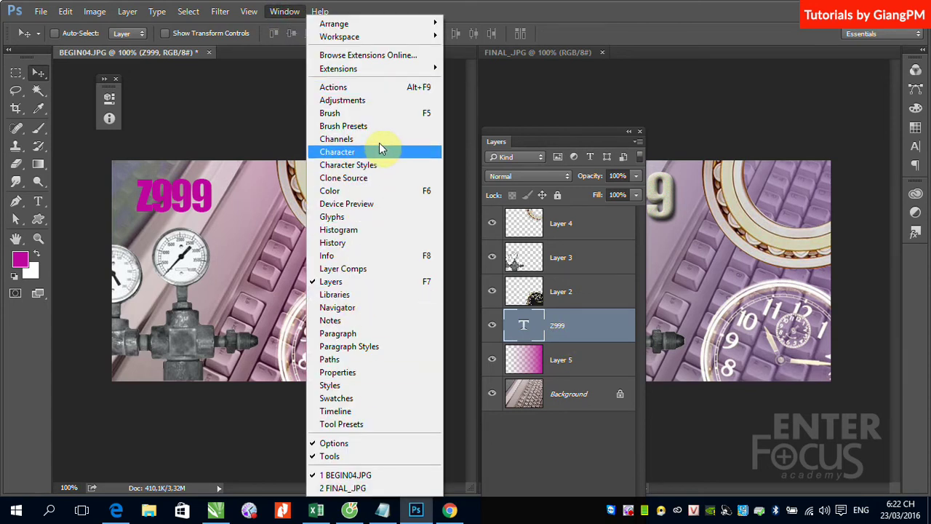
left_click(360, 152)
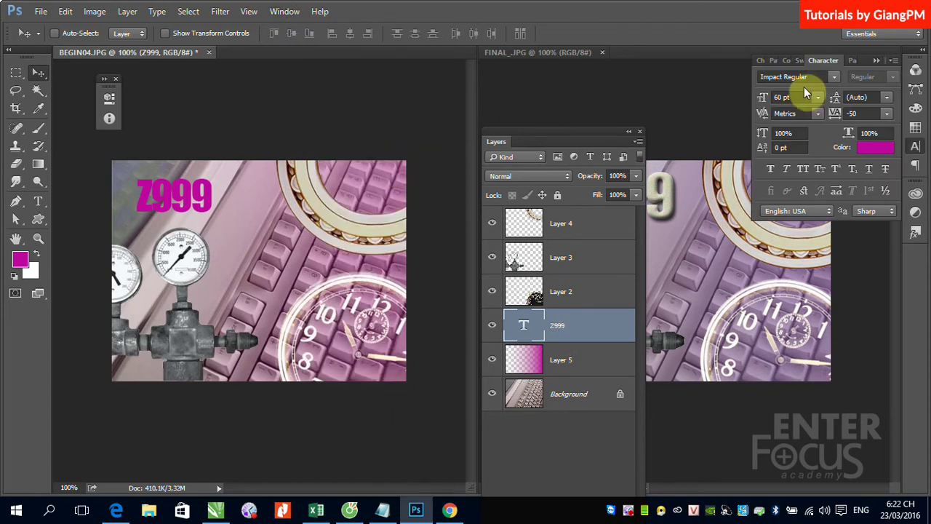
left_click(888, 114)
left_click(880, 224)
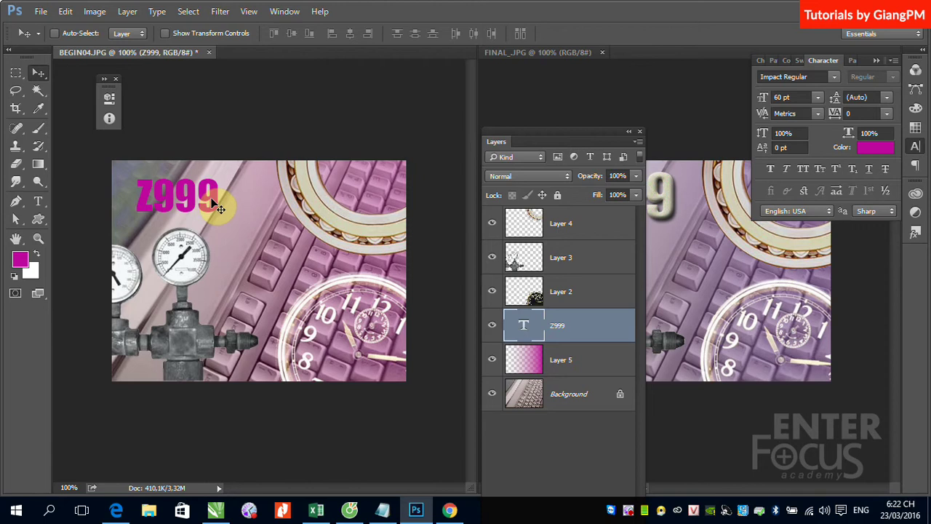
Step: Scale the Z999 text to about 127% so it becomes 76.13 pt
key("ctrl+t")
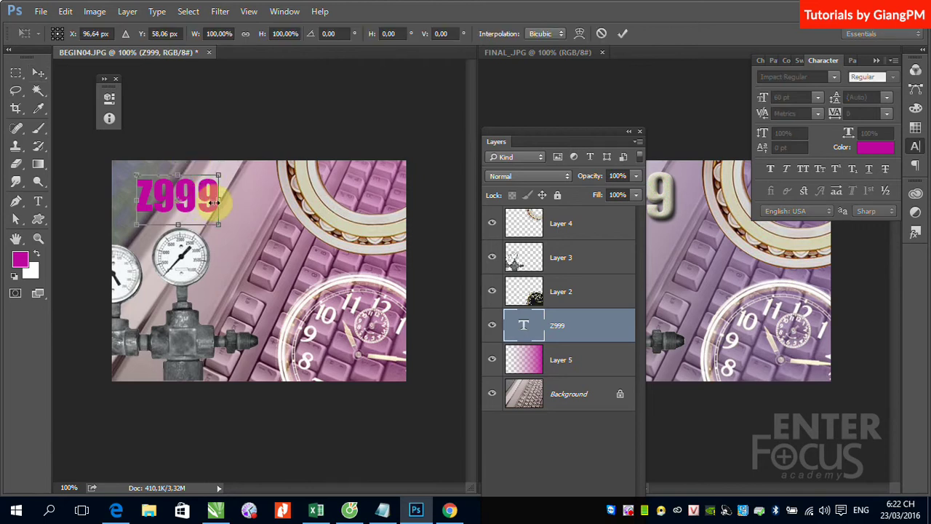
mouse_move(218, 224)
left_mouse_down()
mouse_move(209, 227)
mouse_move(231, 239)
mouse_move(229, 226)
left_mouse_up()
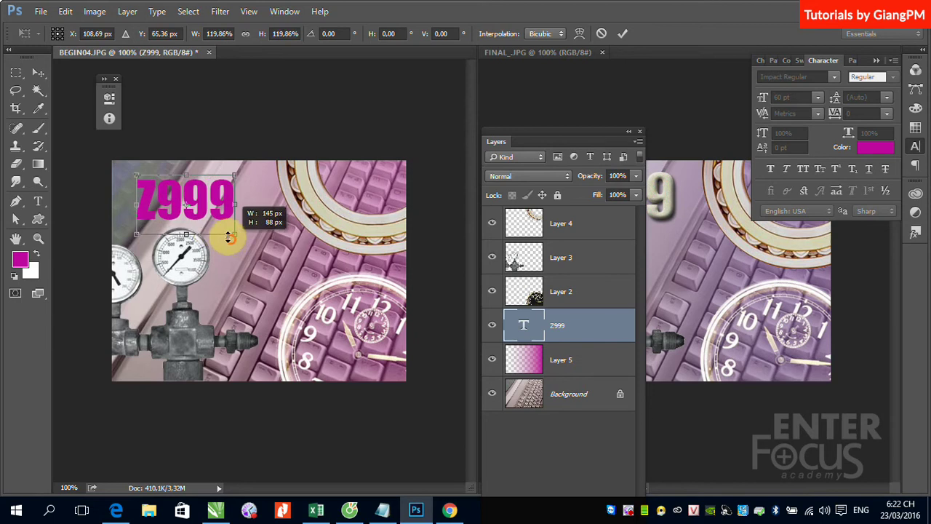
left_click_drag(233, 177, 239, 169)
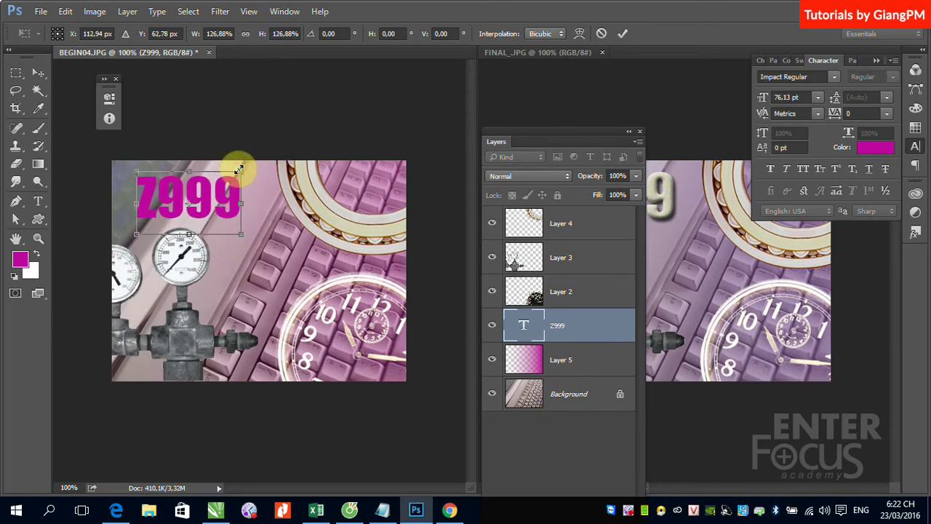
key("Return")
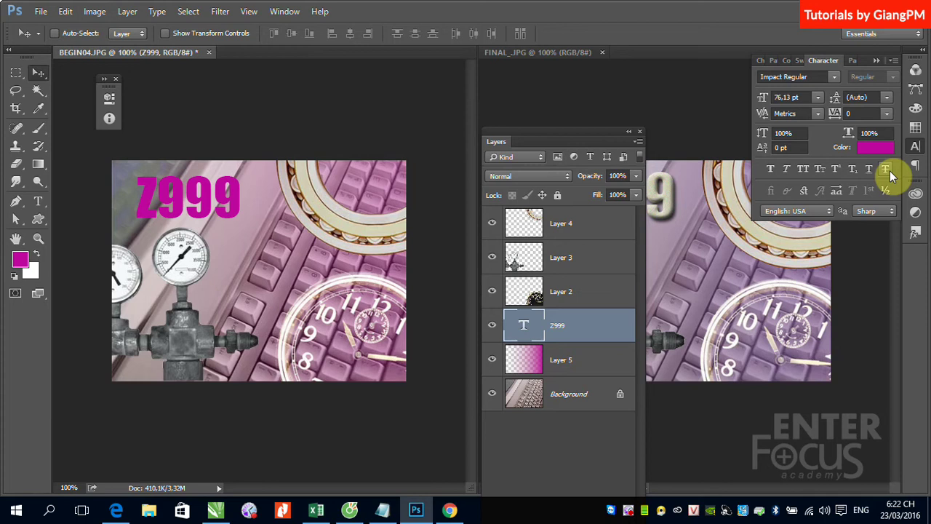
Step: Browse the Edit menu, close it unused, and switch to the Type tool
left_click(65, 12)
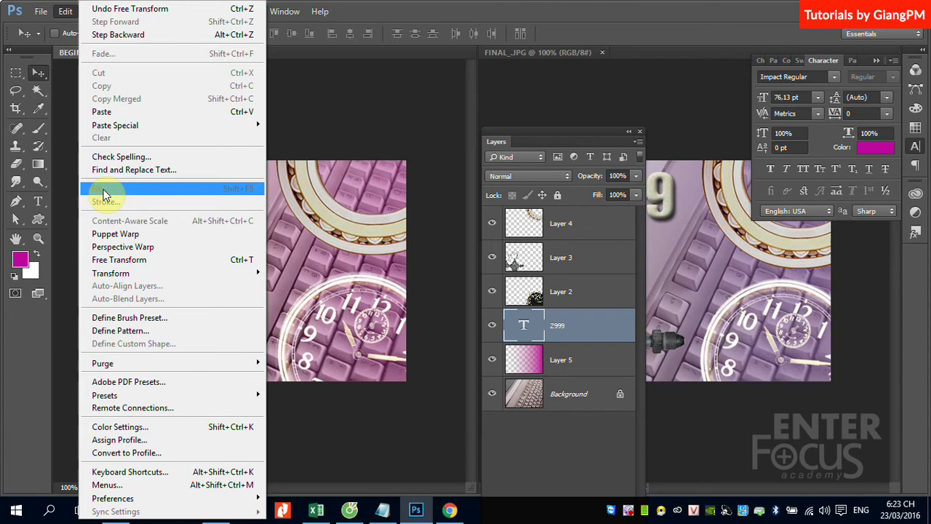
left_click(507, 12)
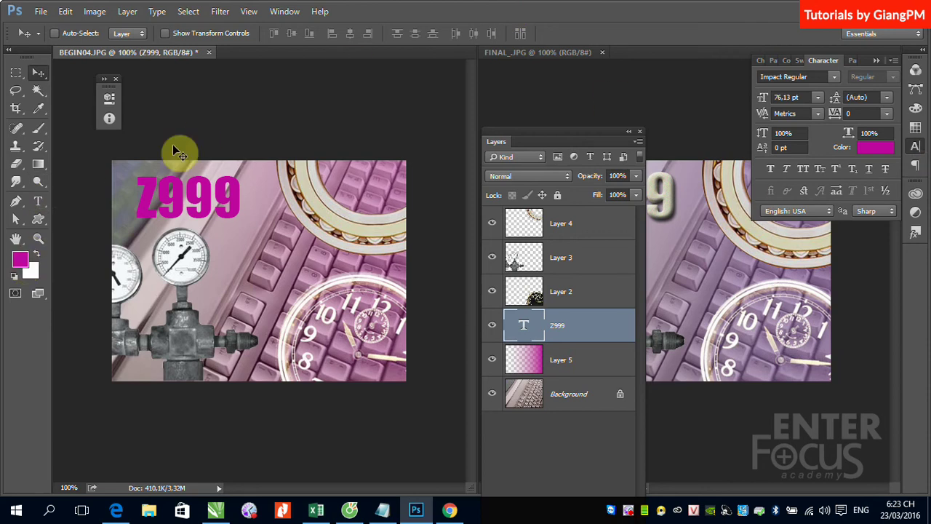
left_click(38, 202)
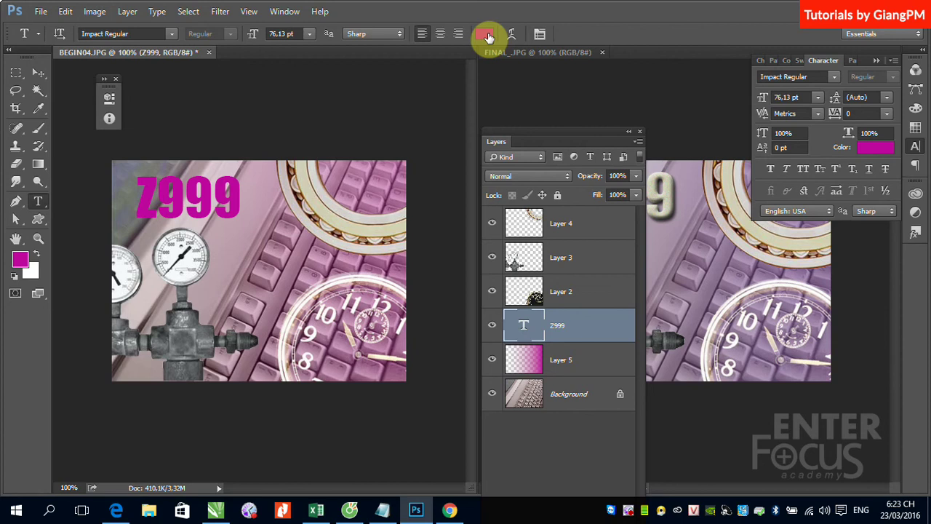
Step: Set the foreground colour to bright yellow
left_click(38, 74)
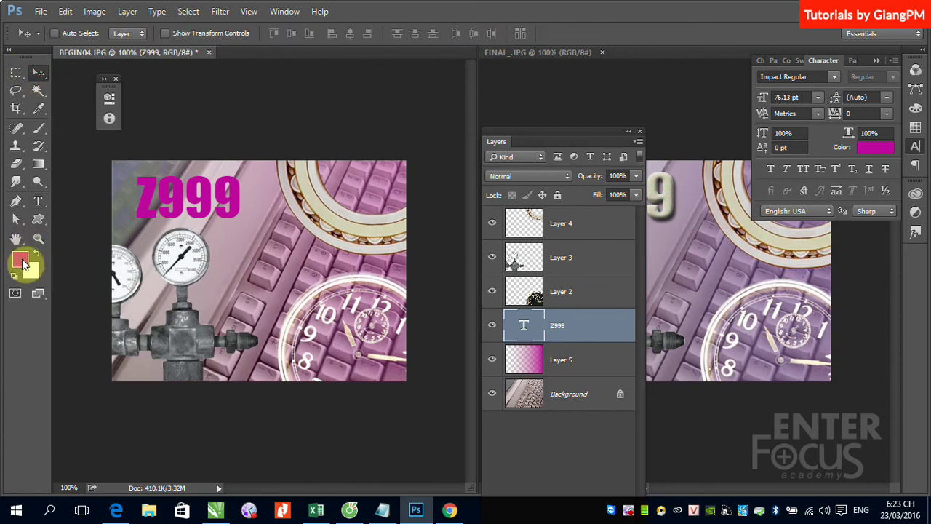
left_click(21, 260)
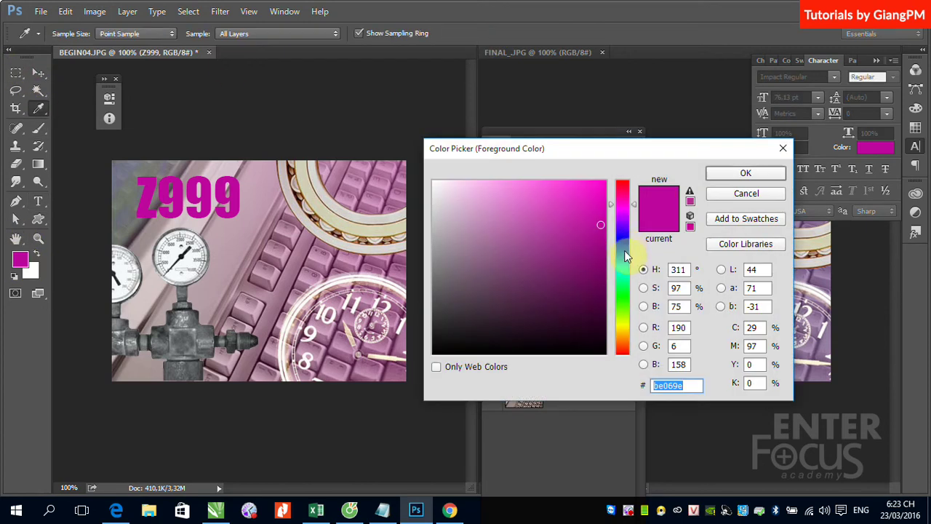
left_click(622, 329)
left_click(600, 188)
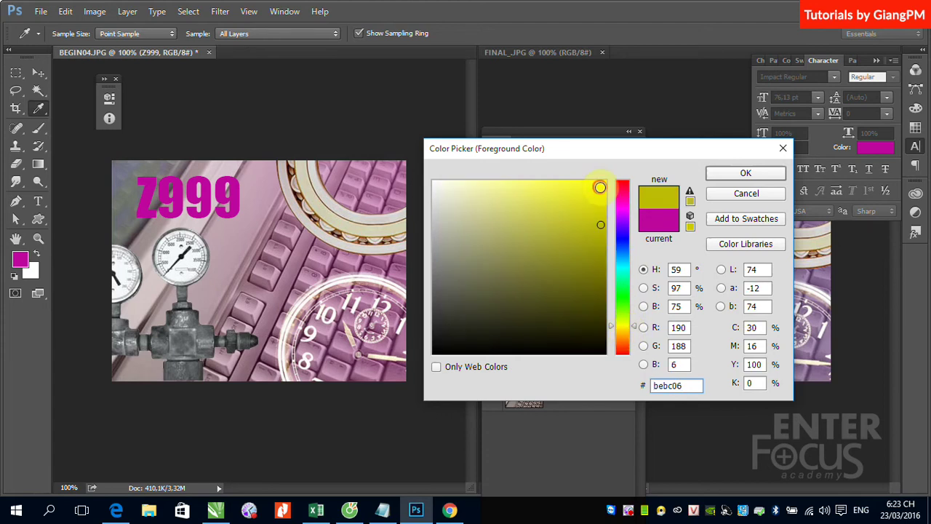
left_click(734, 176)
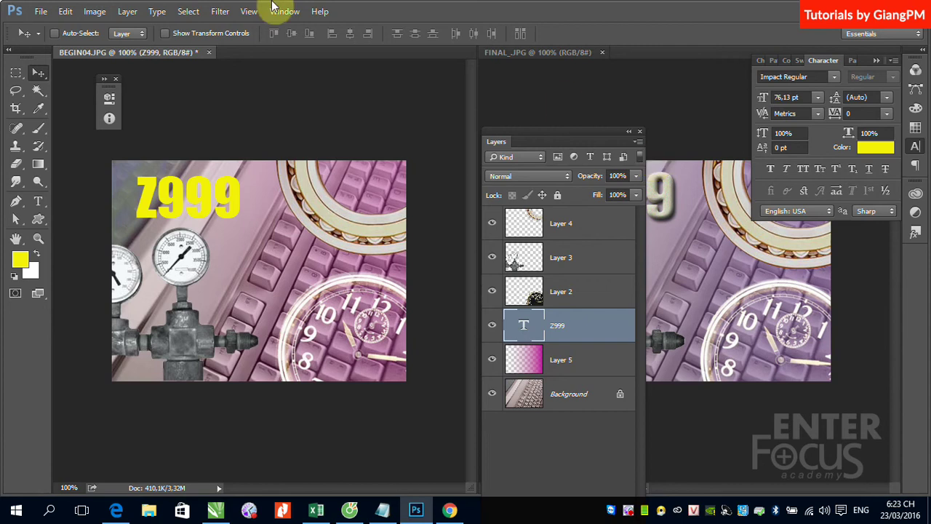
Step: Change the Z999 text colour to bright green (1ff509)
left_click(65, 11)
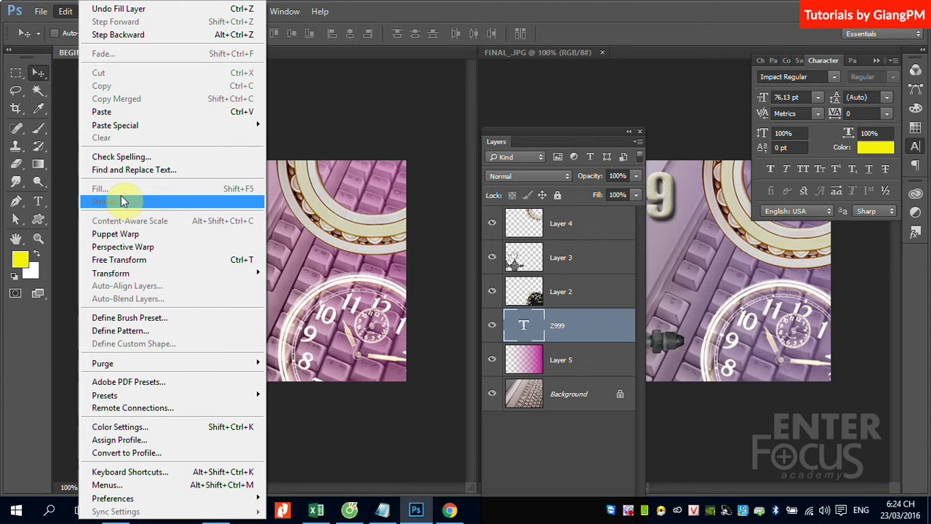
left_click(545, 17)
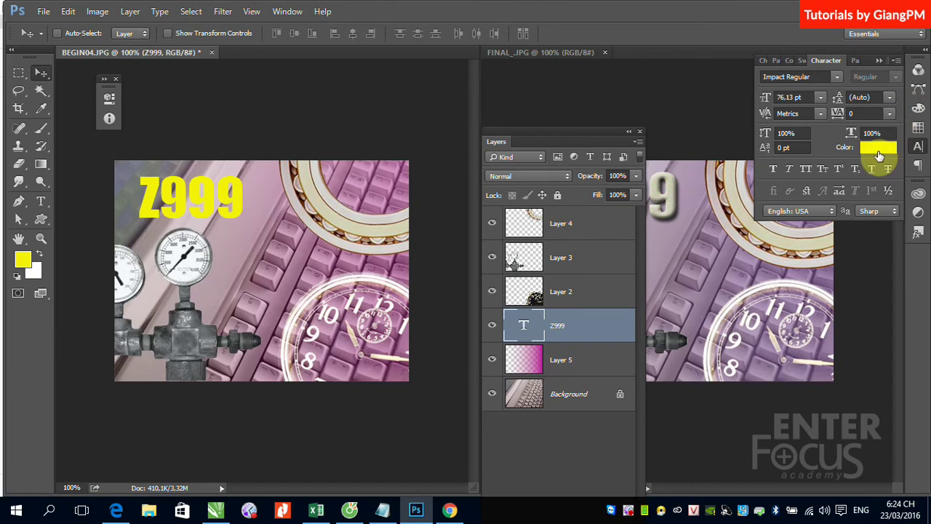
left_click(880, 150)
left_click(624, 300)
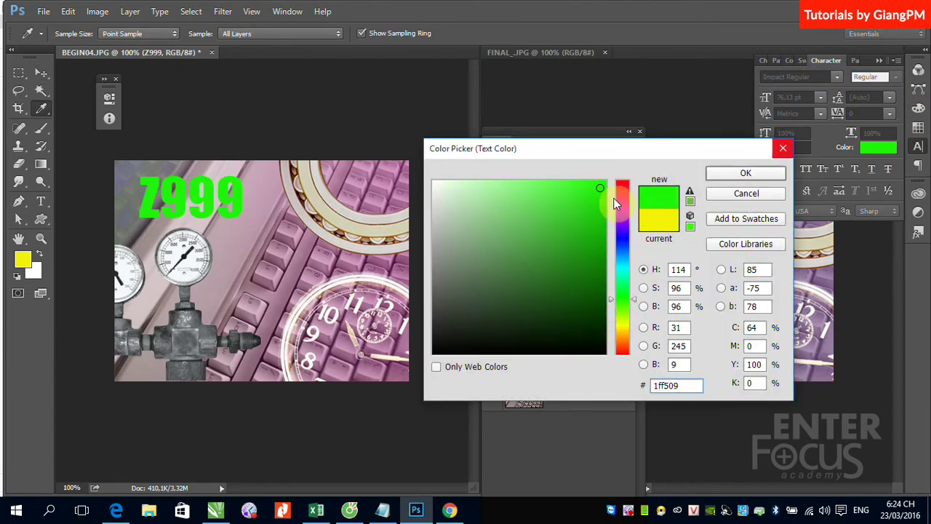
left_click(721, 174)
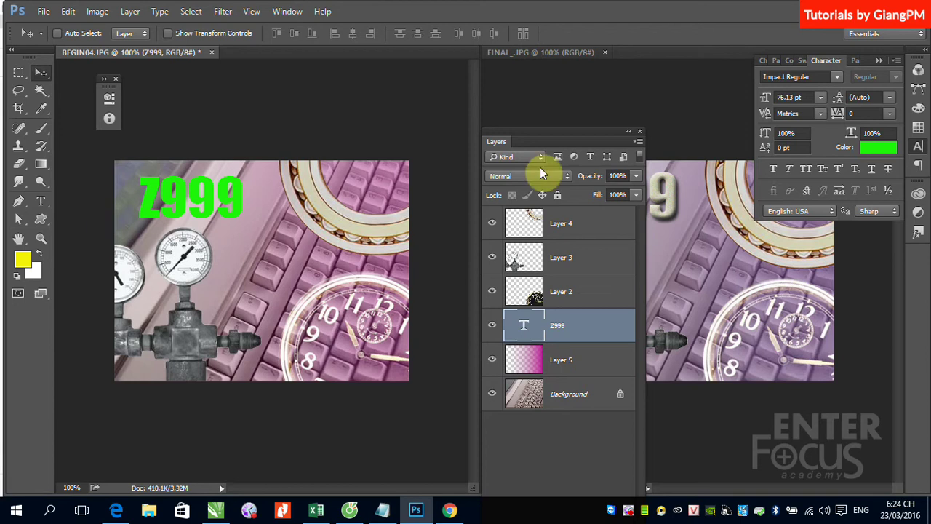
left_click_drag(534, 139, 459, 337)
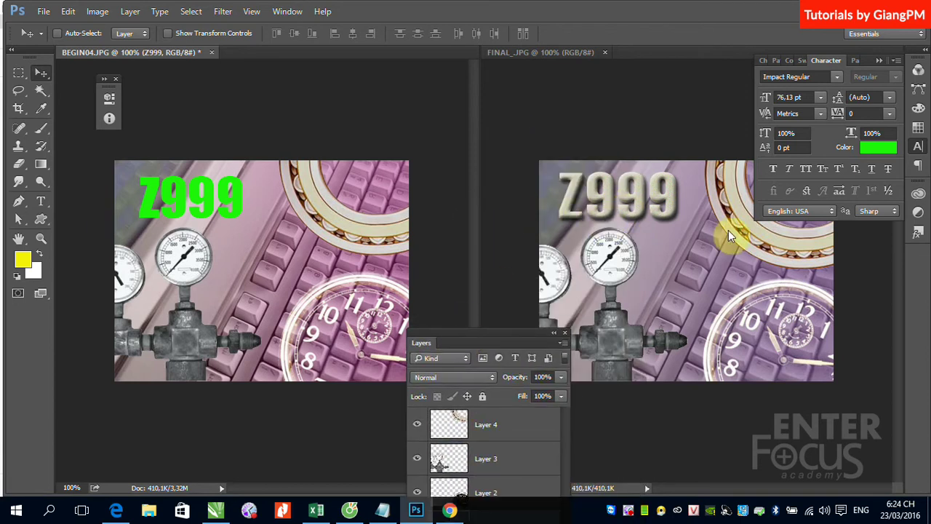
Step: Collapse the Character panel and magnify FINAL_.JPG's Z999 lettering to inspect its grainy texture
left_click(671, 212)
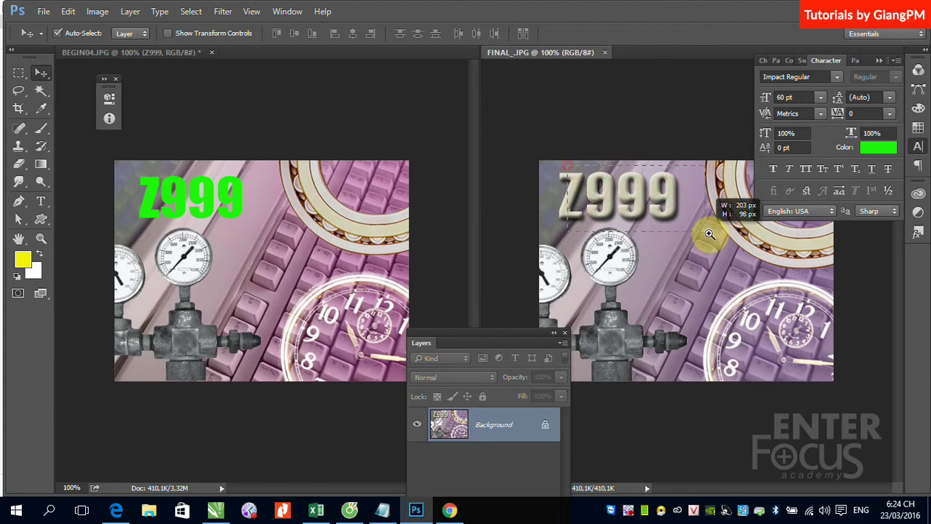
left_click_drag(578, 162, 694, 239)
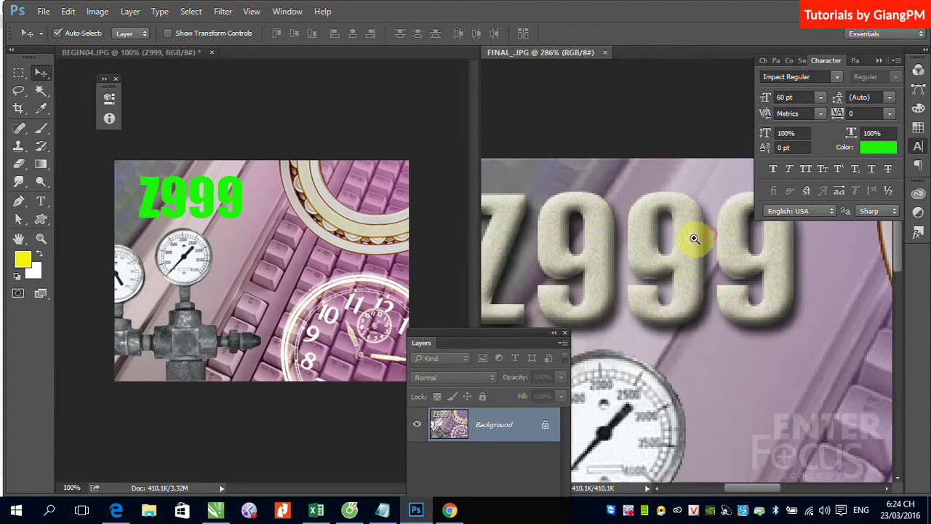
left_click(880, 60)
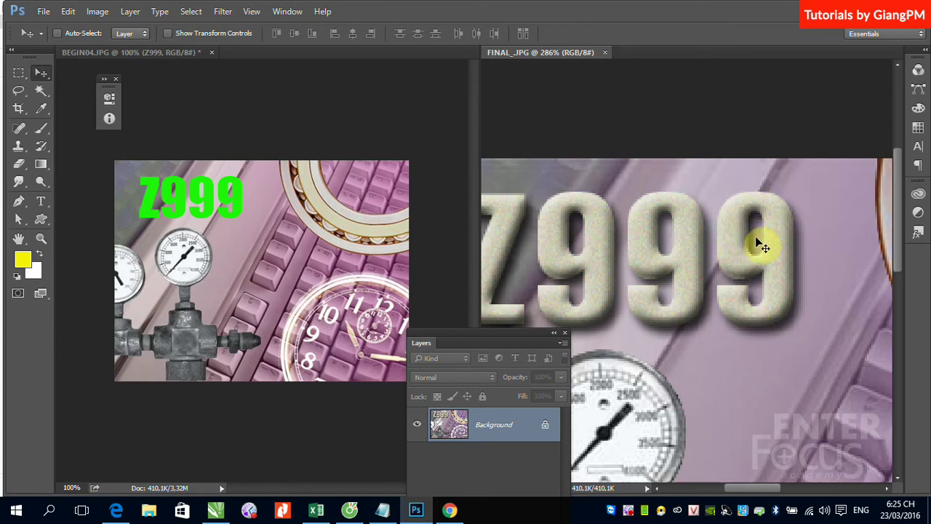
key("ctrl+space")
left_click_drag(722, 197, 796, 297)
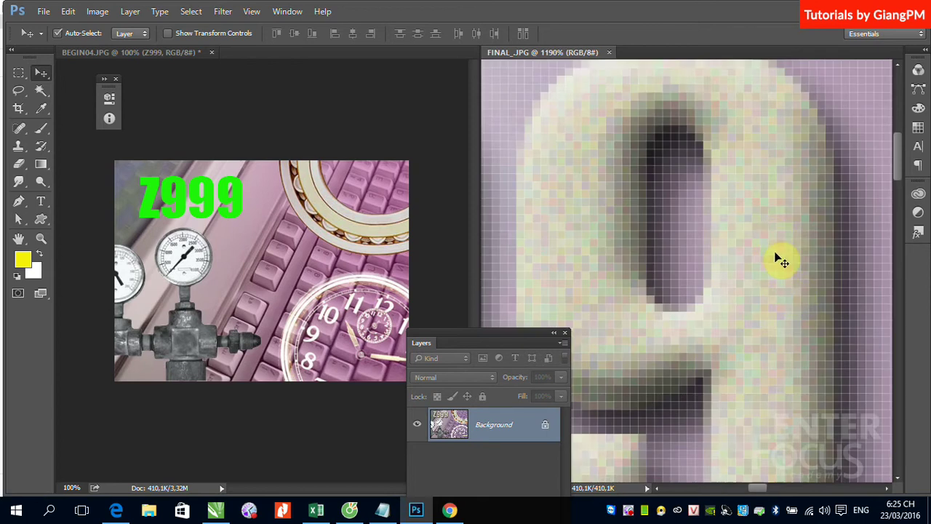
key("ctrl+minus")
key("ctrl+minus")
key("ctrl+minus")
key("ctrl+minus")
key("ctrl+minus")
key("ctrl+minus")
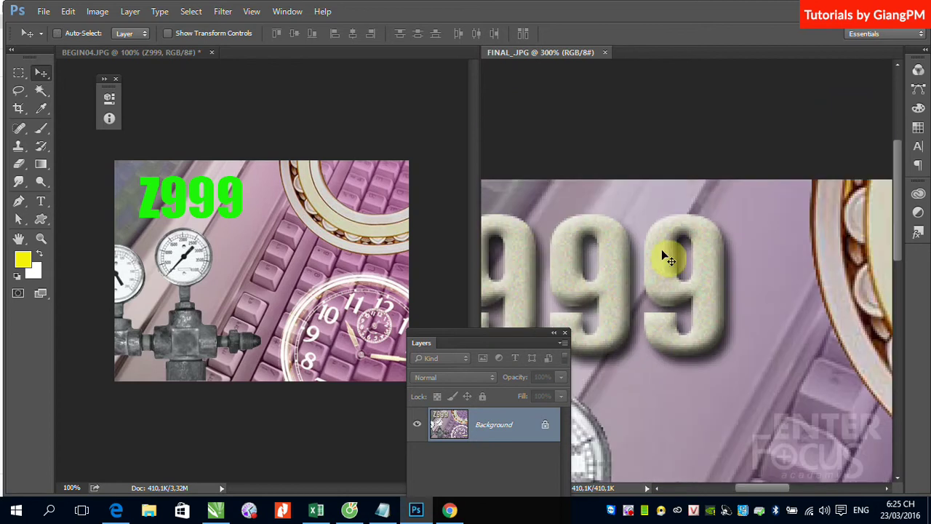
left_click(66, 12)
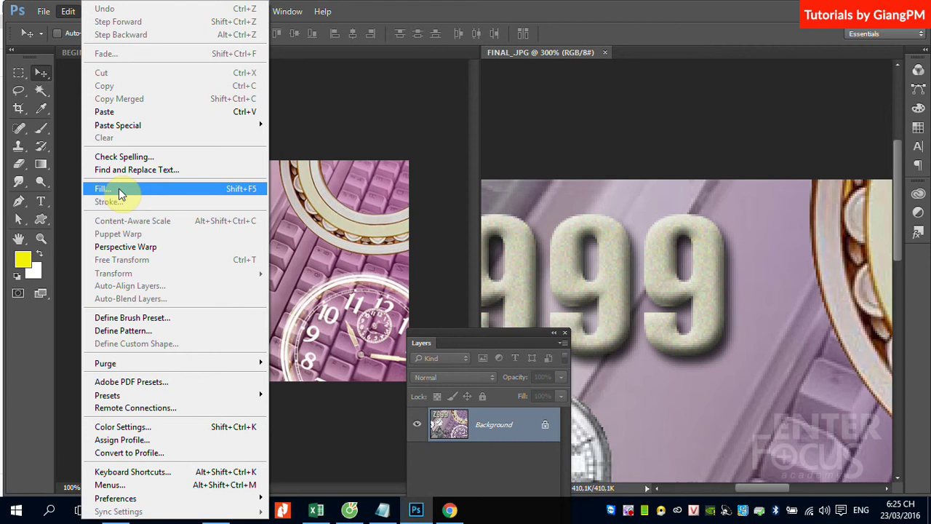
left_click(600, 16)
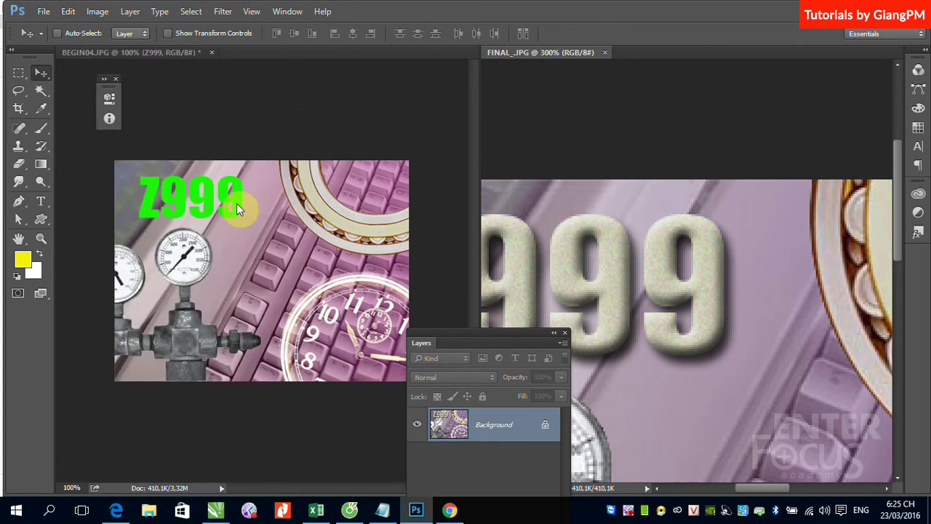
Step: Select the Z999 text layer from the composite's right-click layer list
left_click(131, 12)
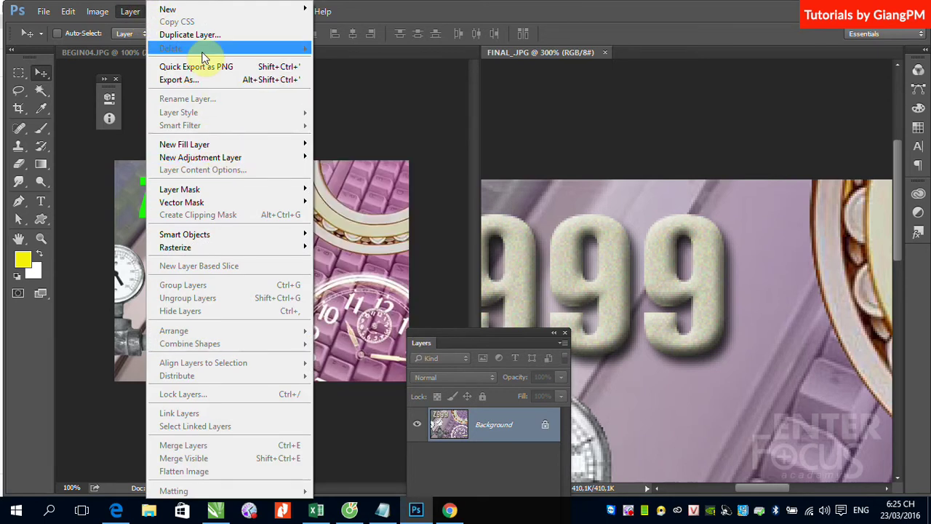
left_click(200, 184)
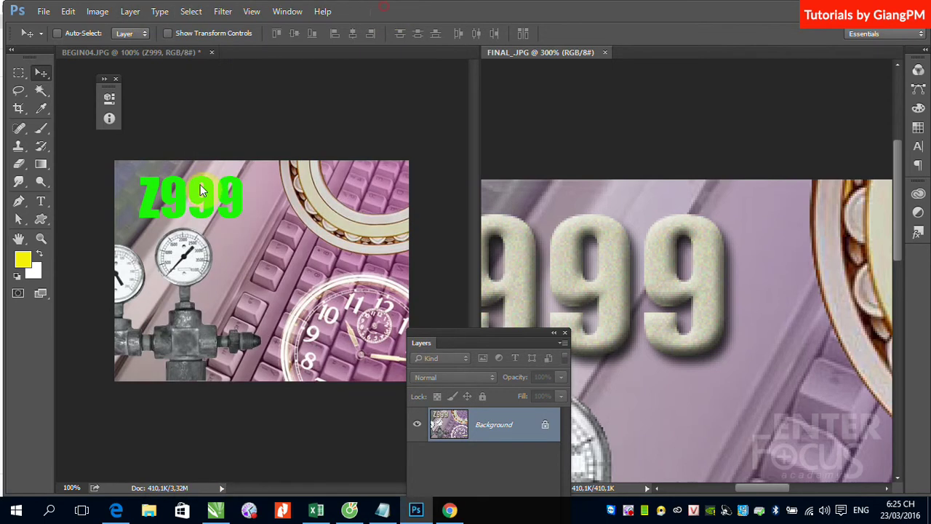
right_click(222, 205)
left_click(238, 197)
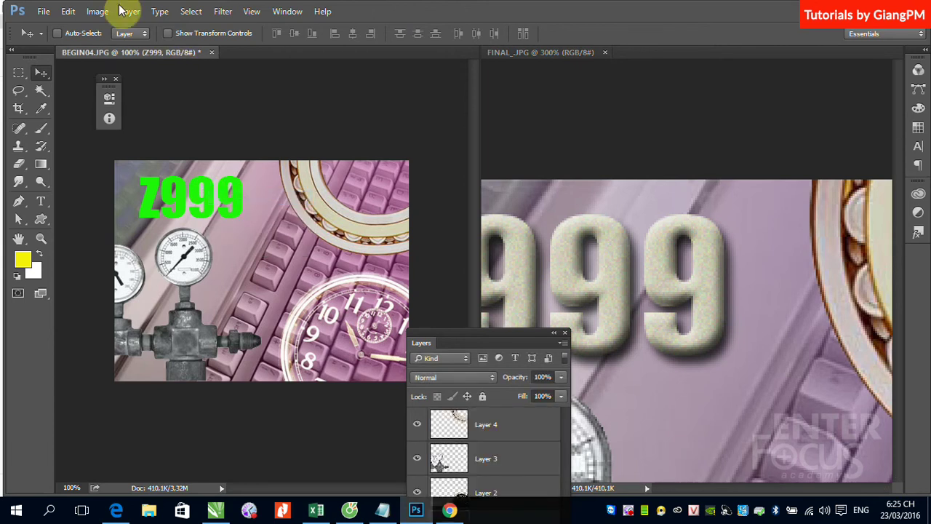
Step: Start a Pattern Overlay layer style on the Z999 text
left_click(131, 12)
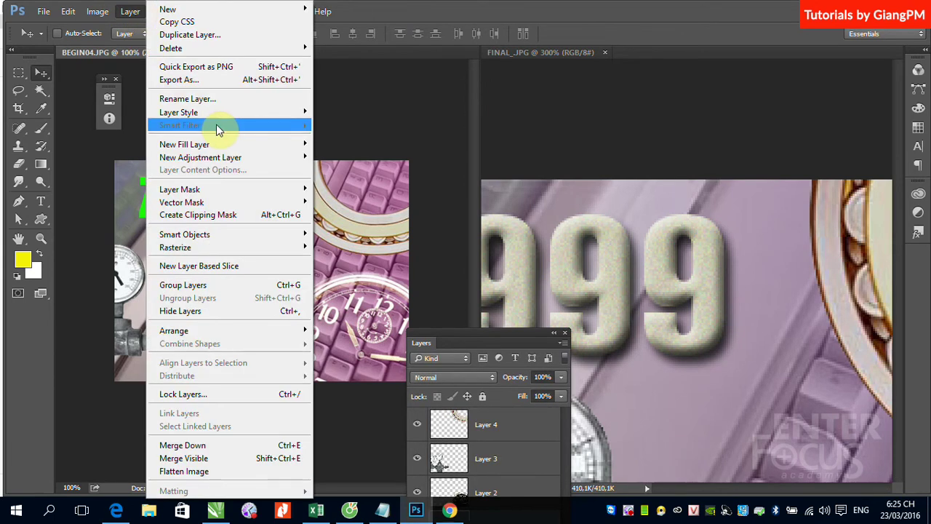
mouse_move(179, 112)
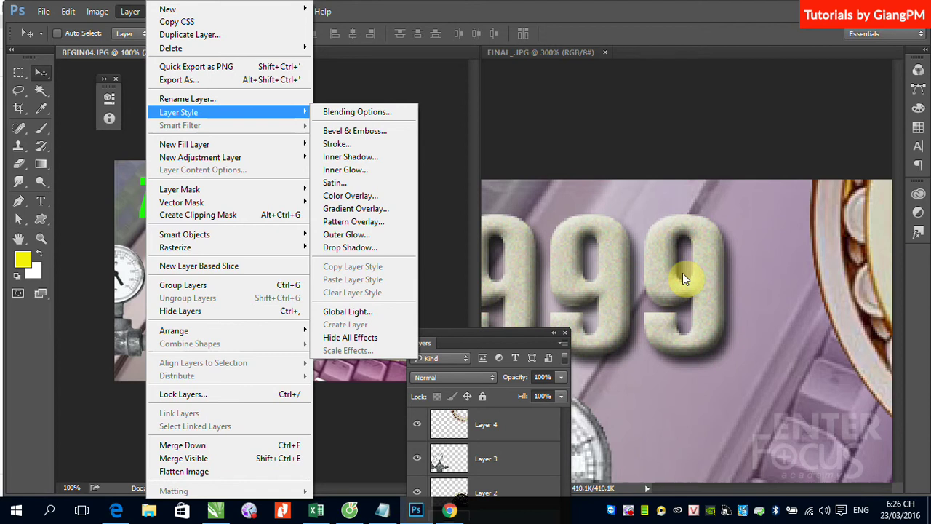
left_click(587, 42)
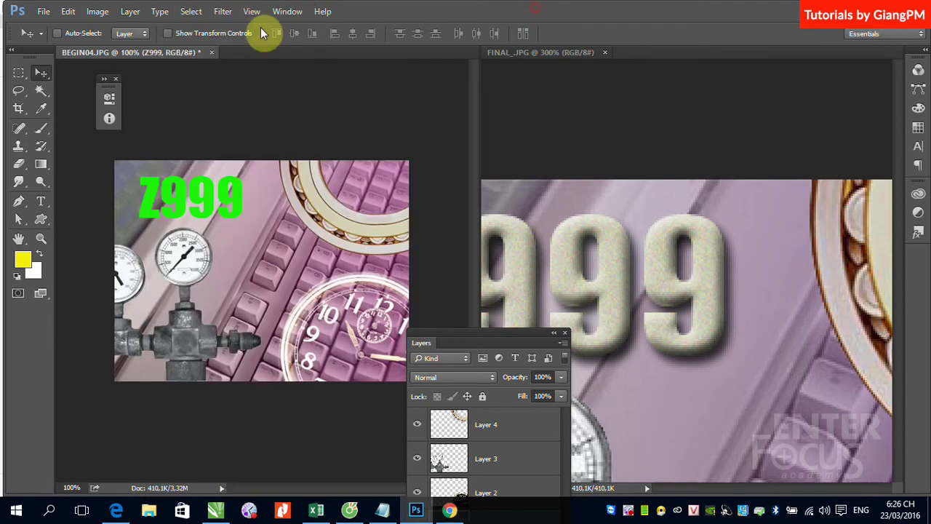
left_click(68, 11)
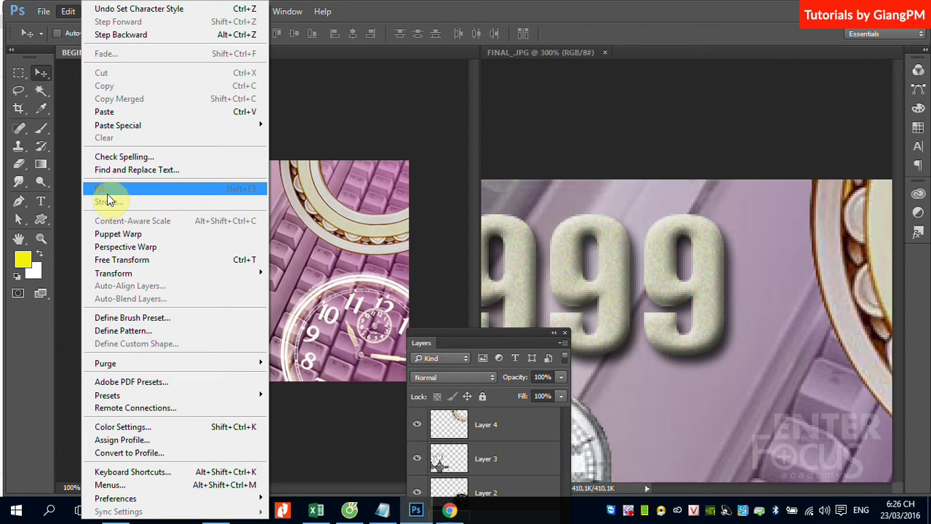
left_click(437, 22)
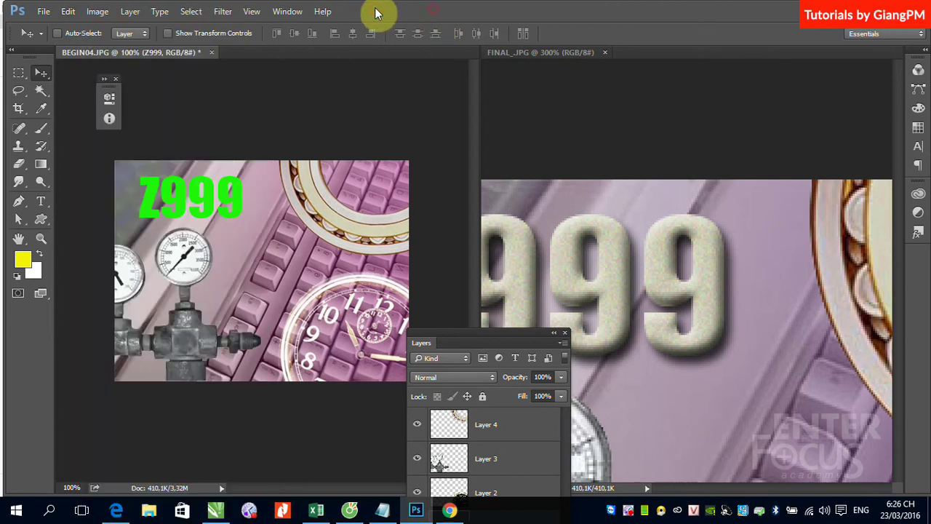
left_click(130, 11)
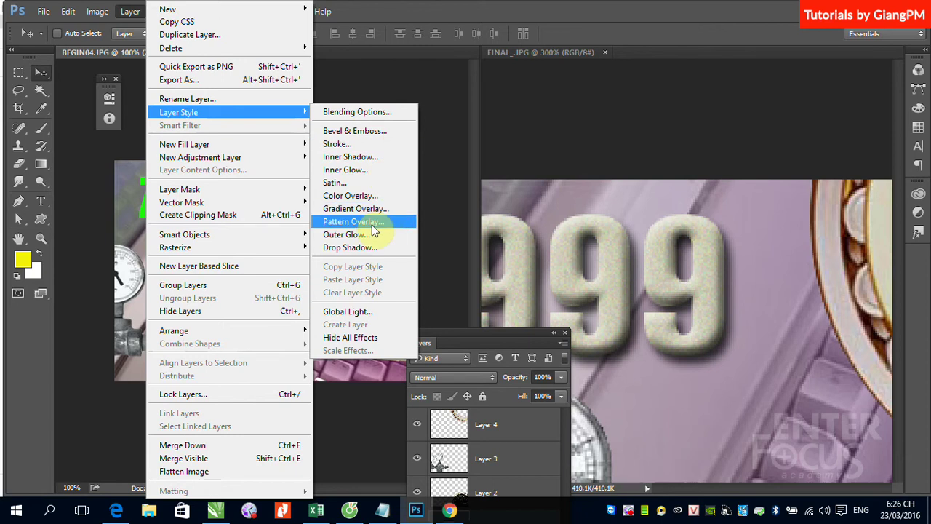
left_click(373, 225)
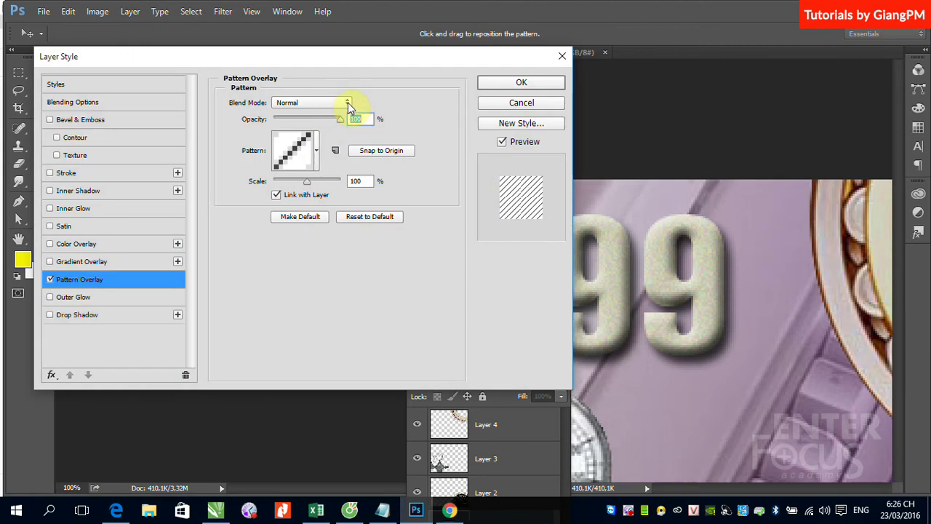
Step: Choose the black noise pattern in Normal blend mode and move the dialog aside
left_click(348, 105)
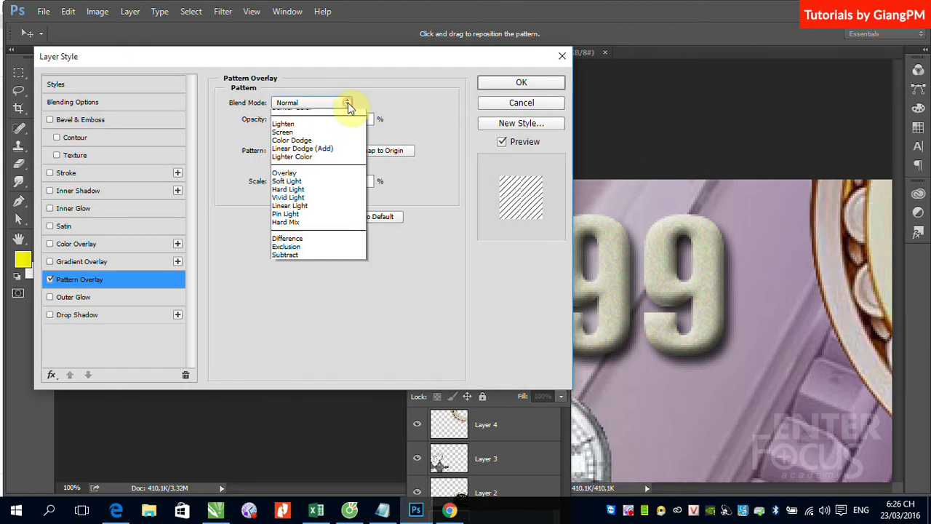
left_click(347, 104)
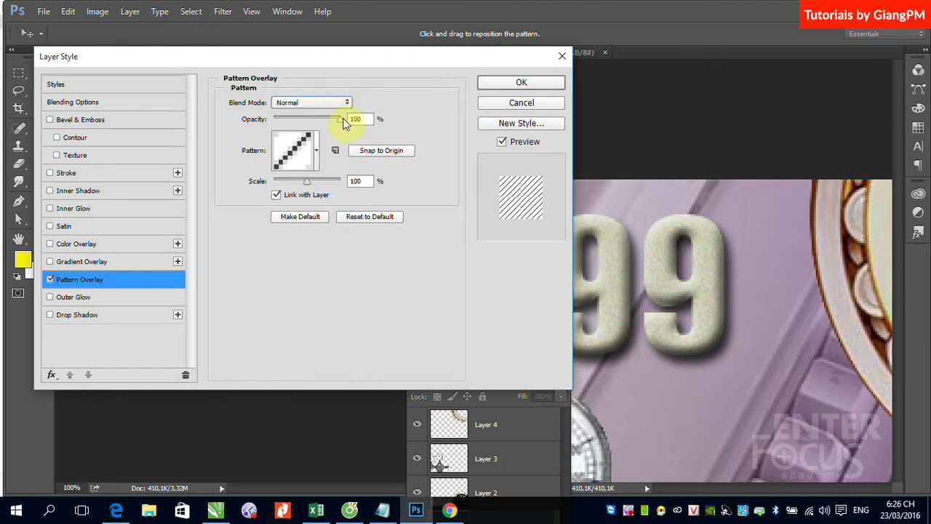
left_click(307, 150)
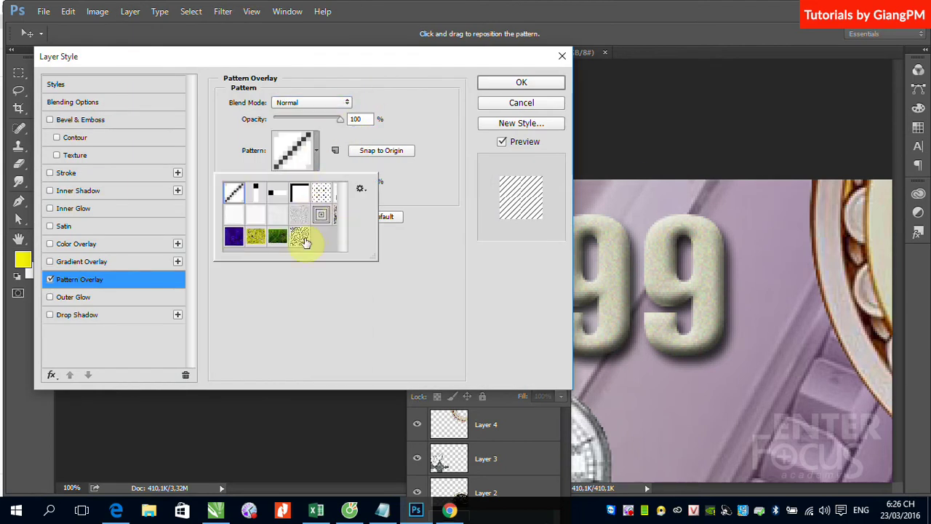
left_click(302, 238)
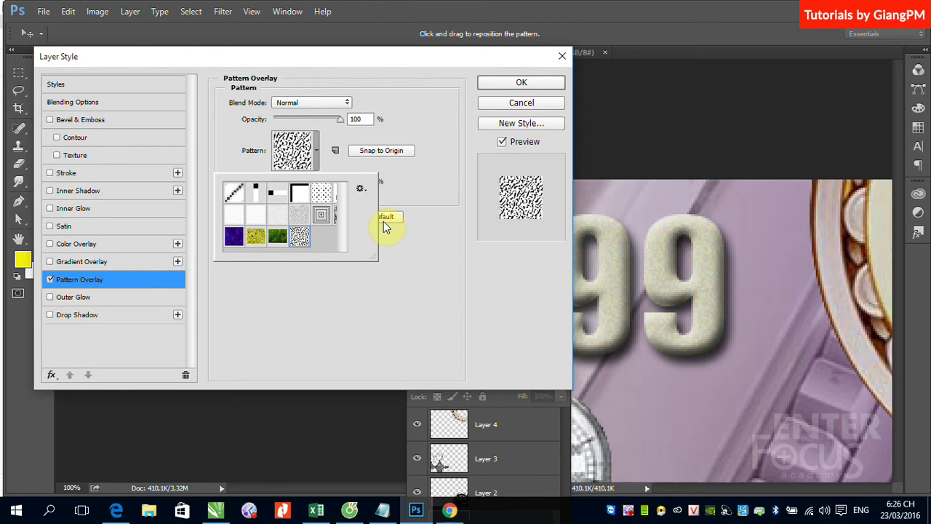
left_click(427, 179)
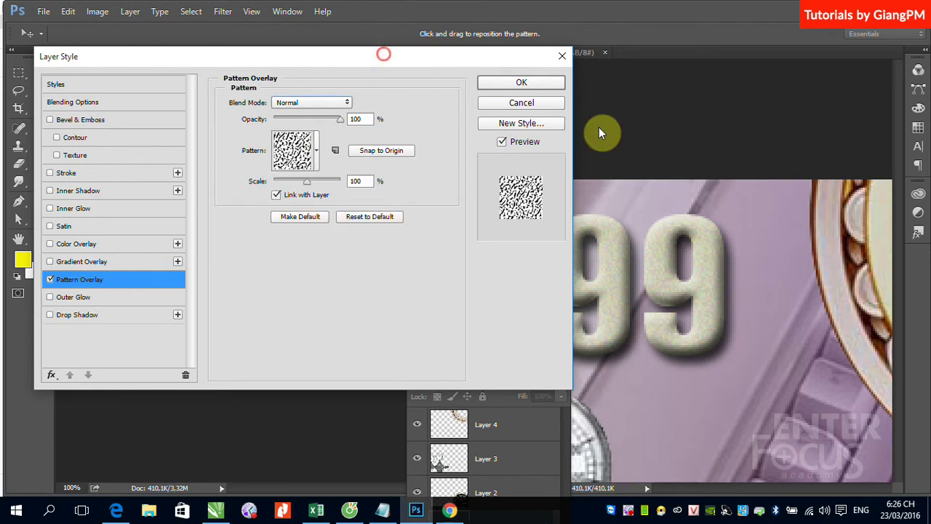
left_click_drag(374, 56, 736, 120)
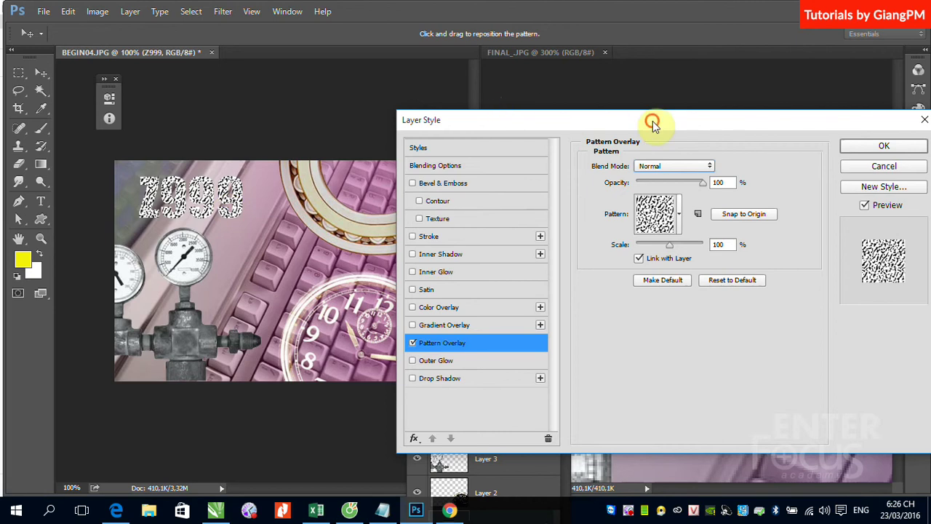
left_click_drag(650, 121, 602, 109)
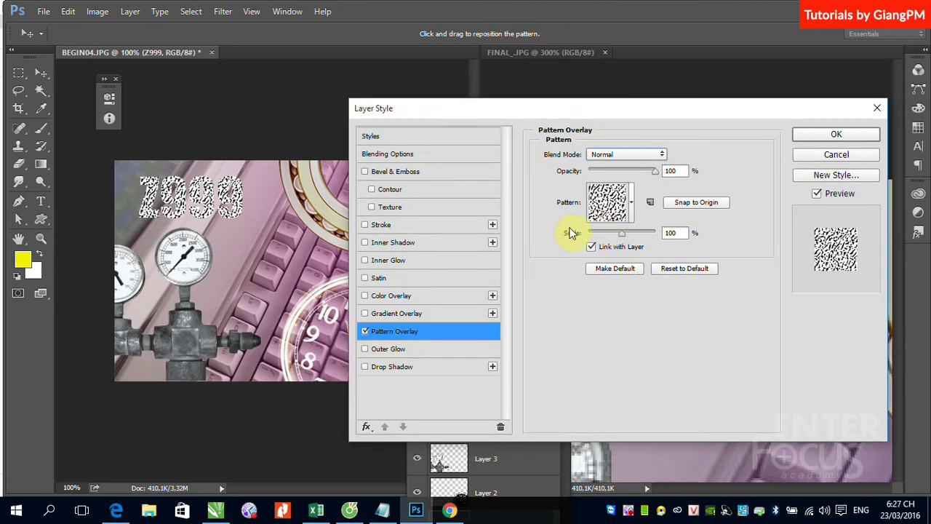
Step: Scale the pattern to 43%, reposition it inside the letters, and confirm
left_click(618, 236)
mouse_move(618, 236)
left_mouse_down()
mouse_move(630, 235)
mouse_move(612, 236)
left_mouse_up()
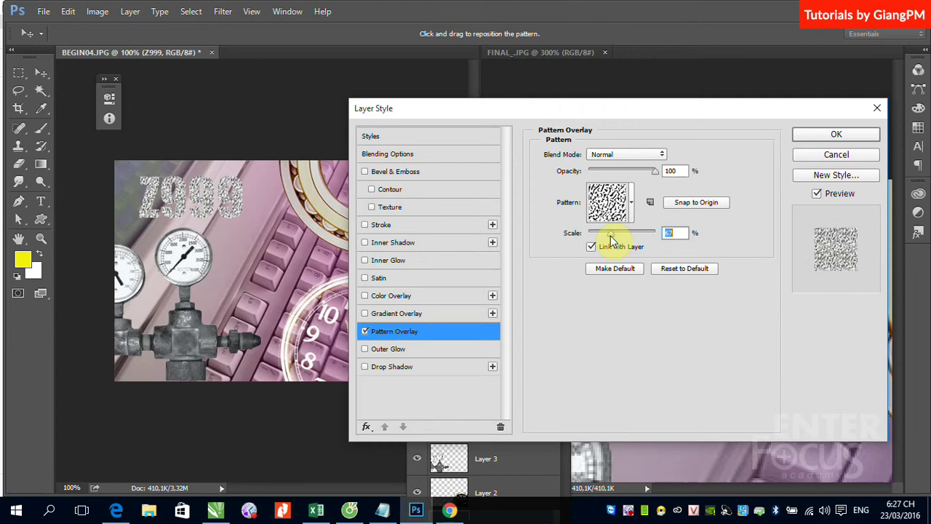
left_click_drag(612, 237, 602, 238)
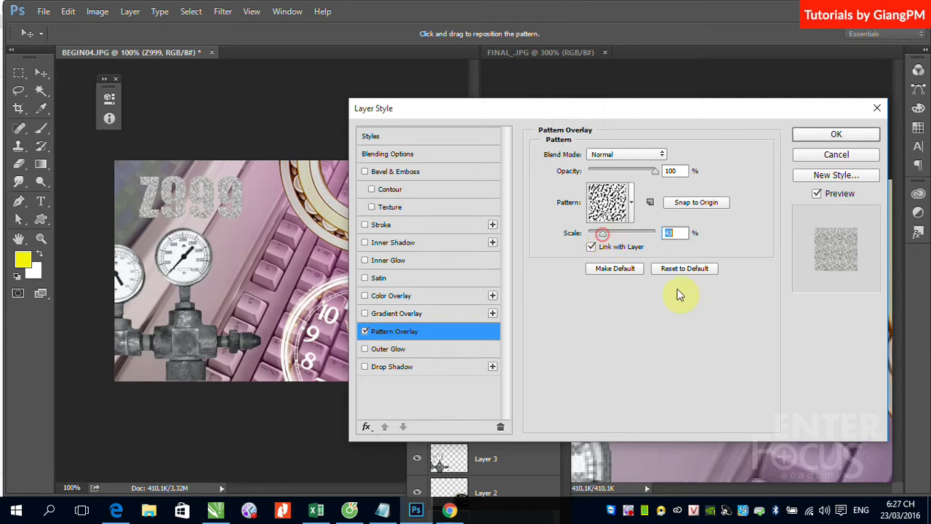
left_click_drag(220, 218, 211, 215)
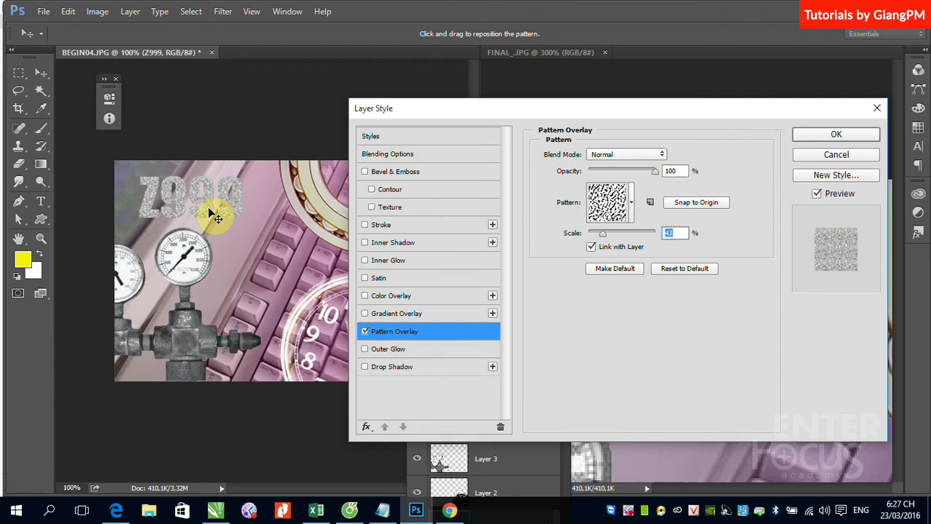
left_click(808, 135)
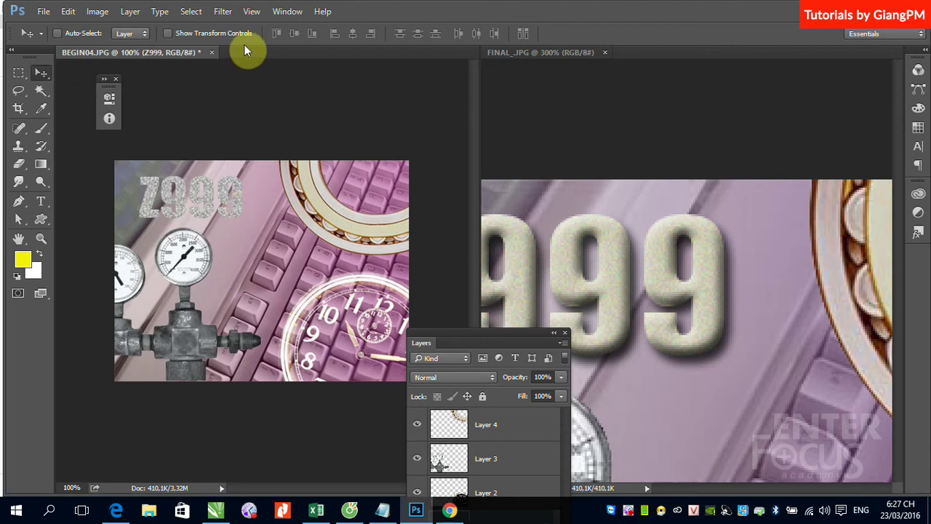
Step: Add Bevel & Emboss to the Z999 text with the Outer Bevel style
left_click(130, 11)
mouse_move(178, 112)
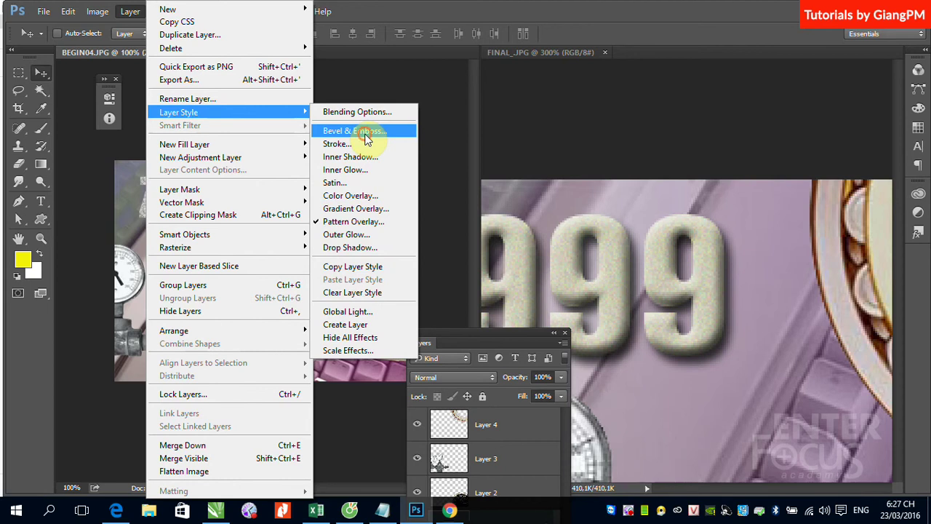
left_click(368, 136)
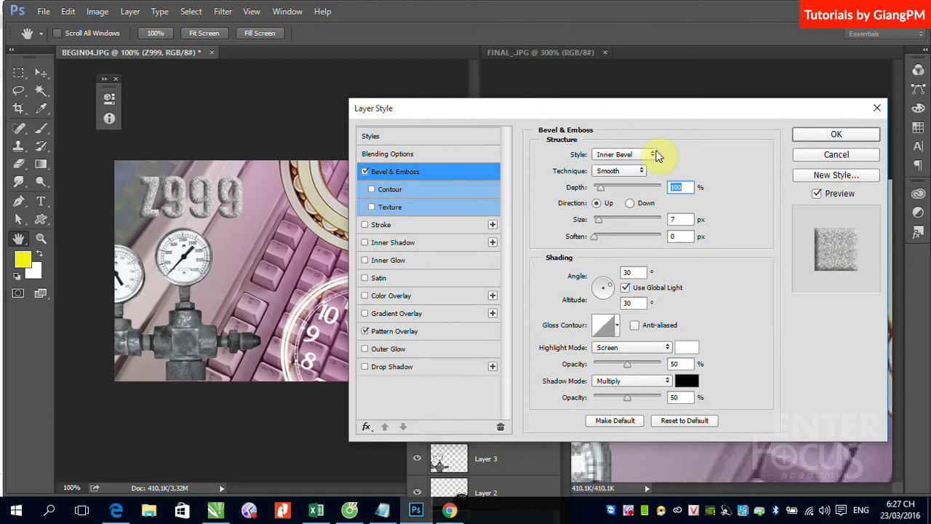
left_click(657, 153)
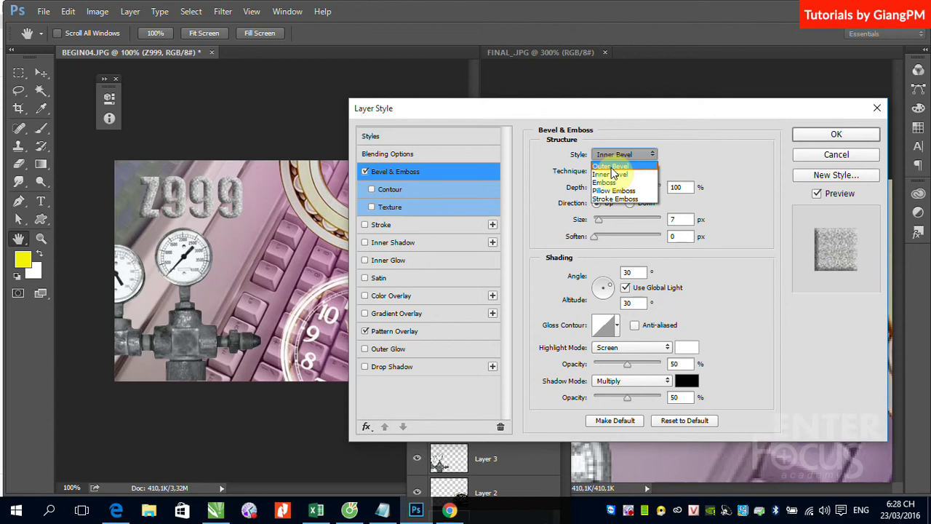
left_click(611, 166)
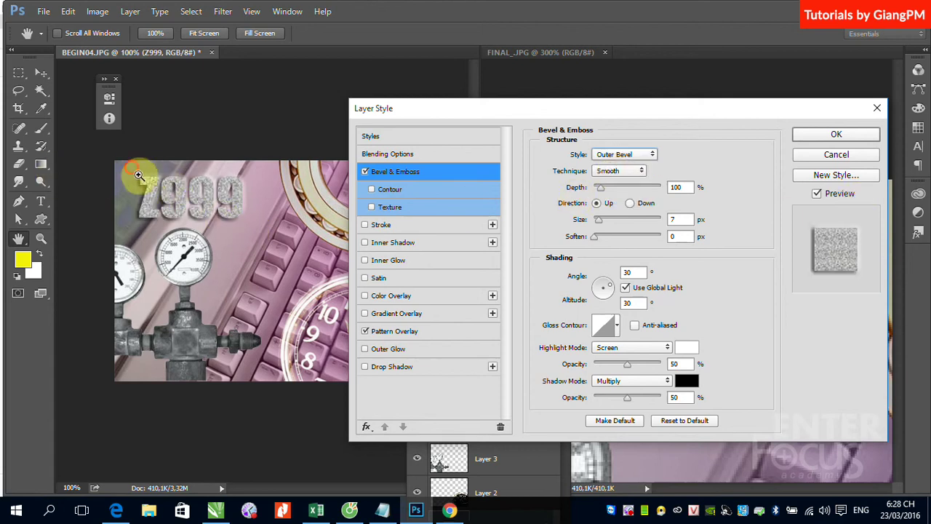
Step: Zoom in on the Z999 text and pan to bring the 999 digits into view
left_click_drag(138, 171, 270, 227)
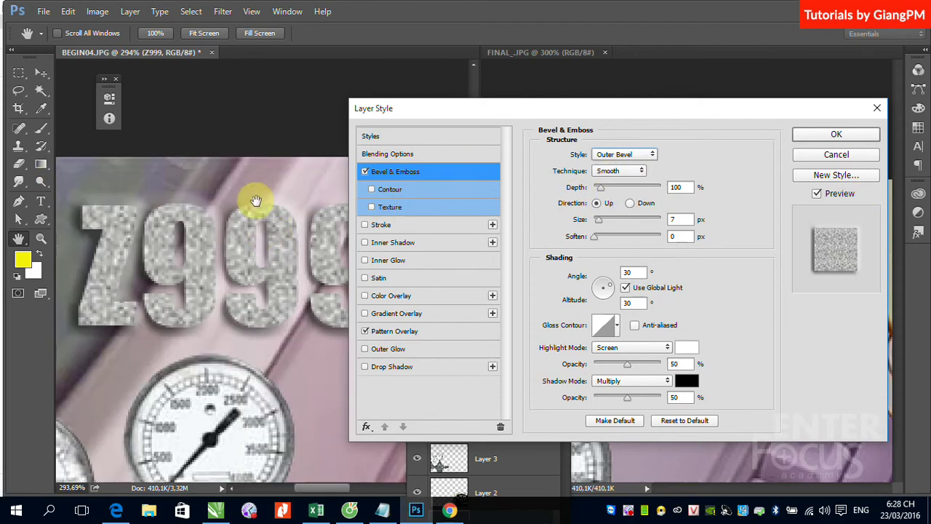
left_click_drag(186, 195, 284, 219)
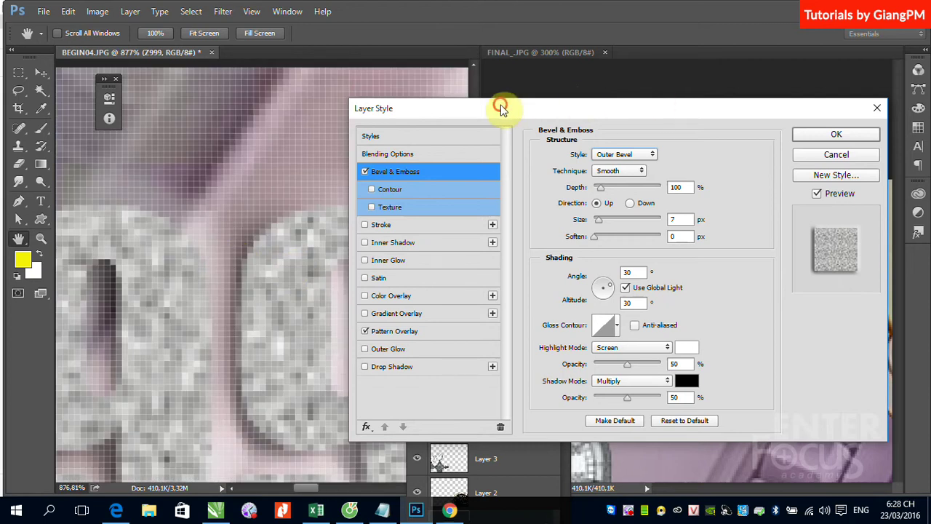
left_click_drag(505, 110, 658, 114)
left_click(234, 265, "alt")
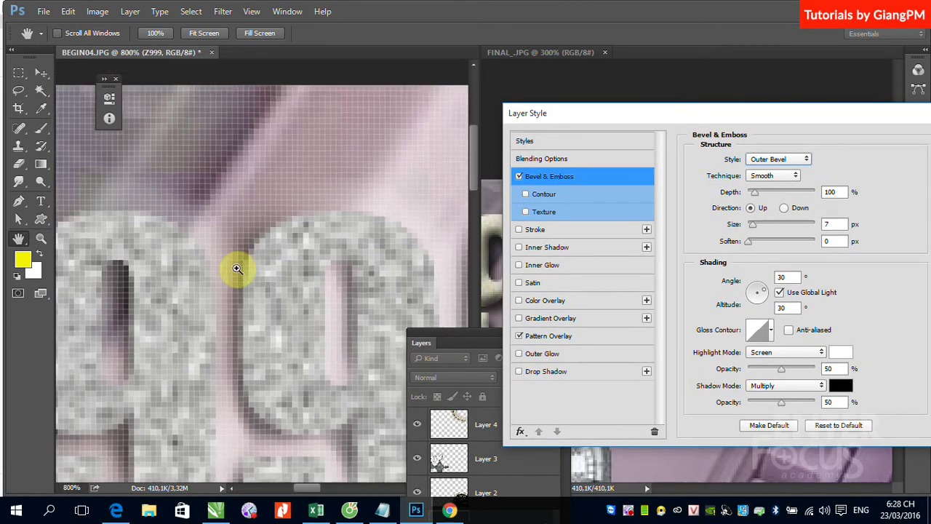
left_click(227, 276, "alt")
left_click_drag(349, 272, 298, 182)
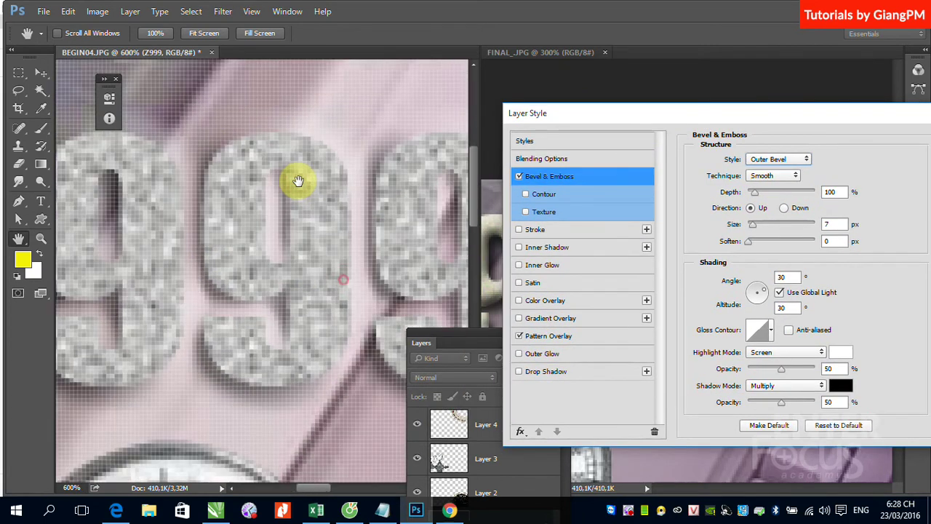
left_click_drag(354, 246, 353, 235)
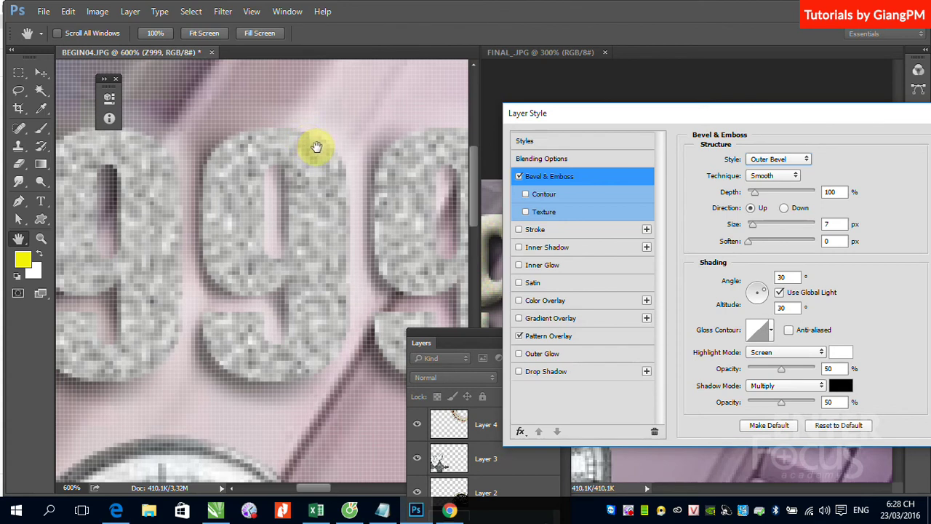
Step: Preview the Inner Bevel, Emboss and Pillow Emboss styles, ending on Stroke Emboss
left_click(806, 159)
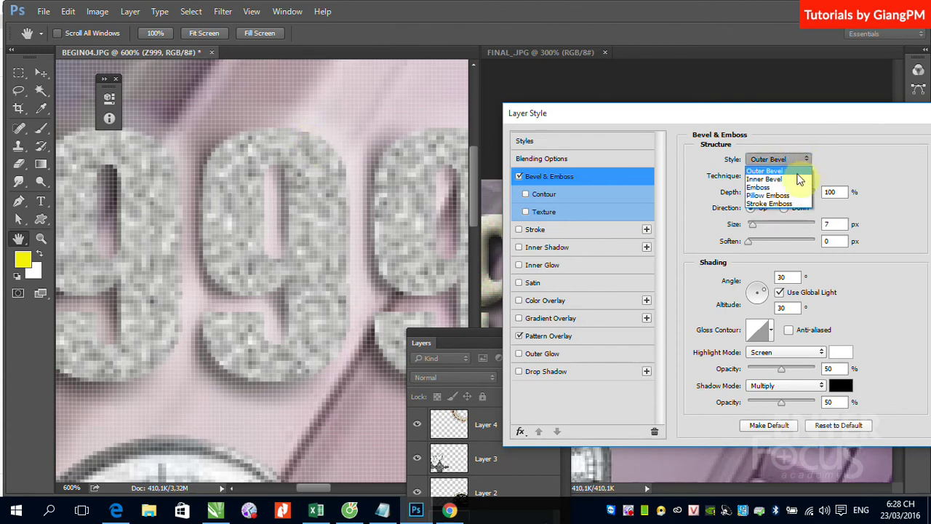
left_click(789, 180)
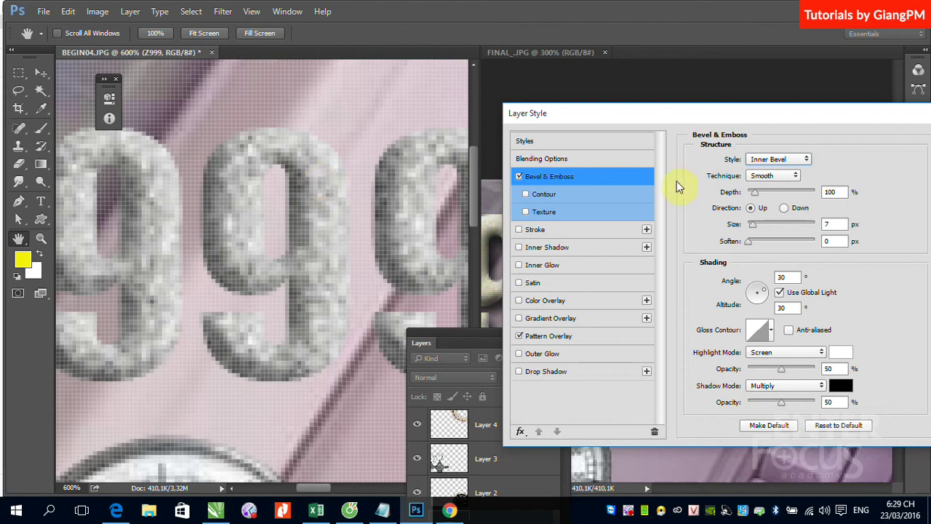
left_click(806, 159)
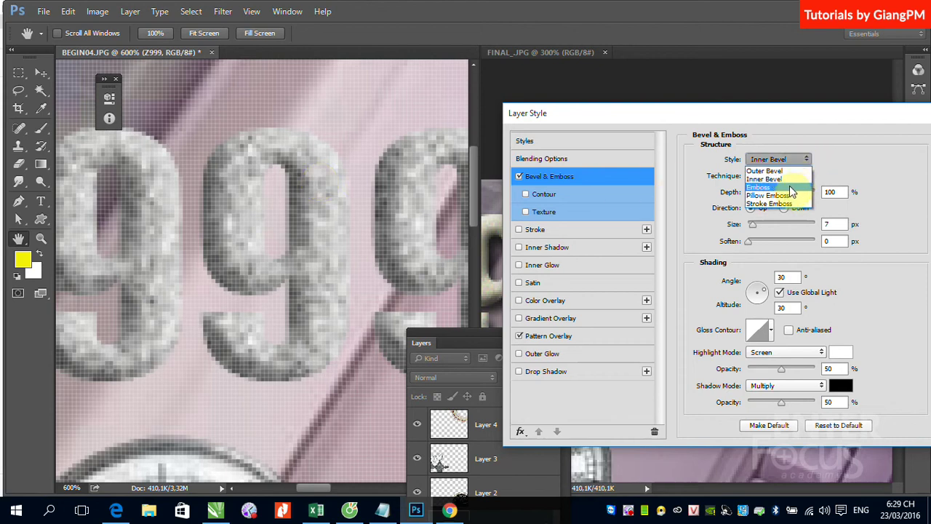
left_click(790, 187)
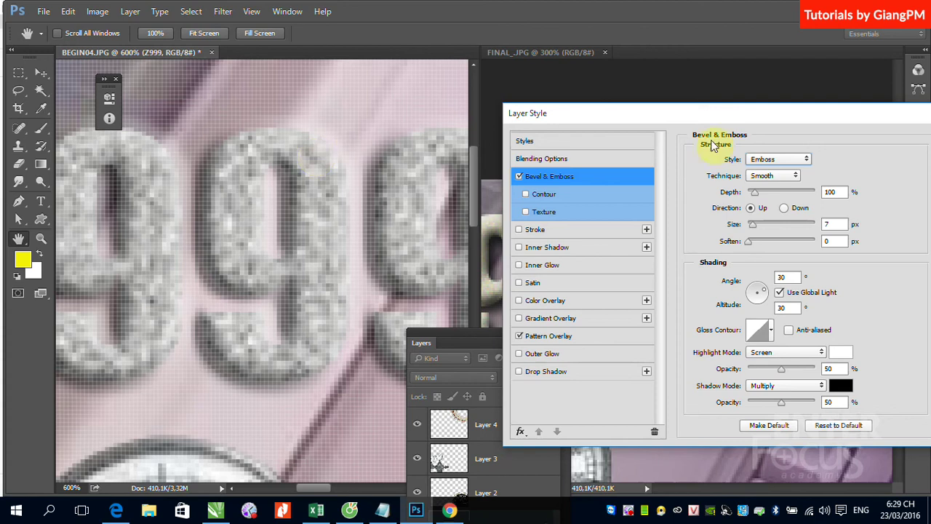
left_click(809, 160)
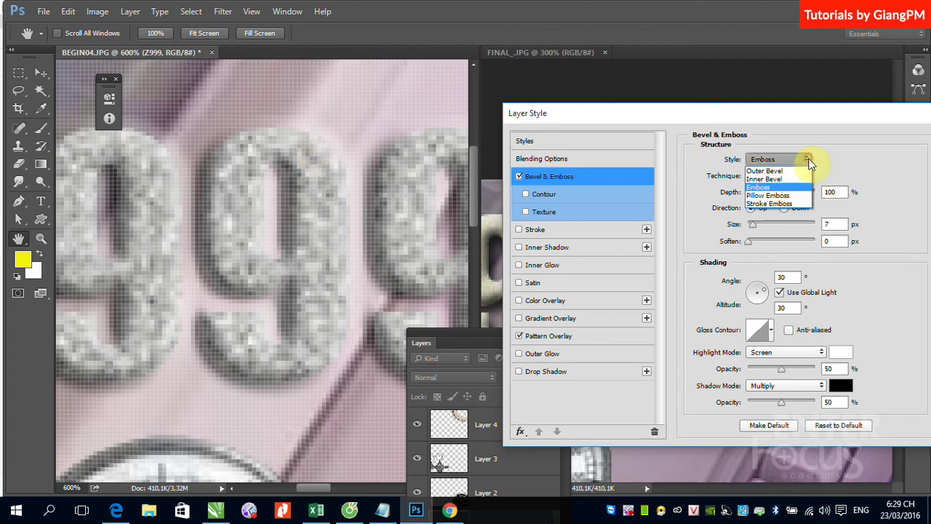
left_click(786, 197)
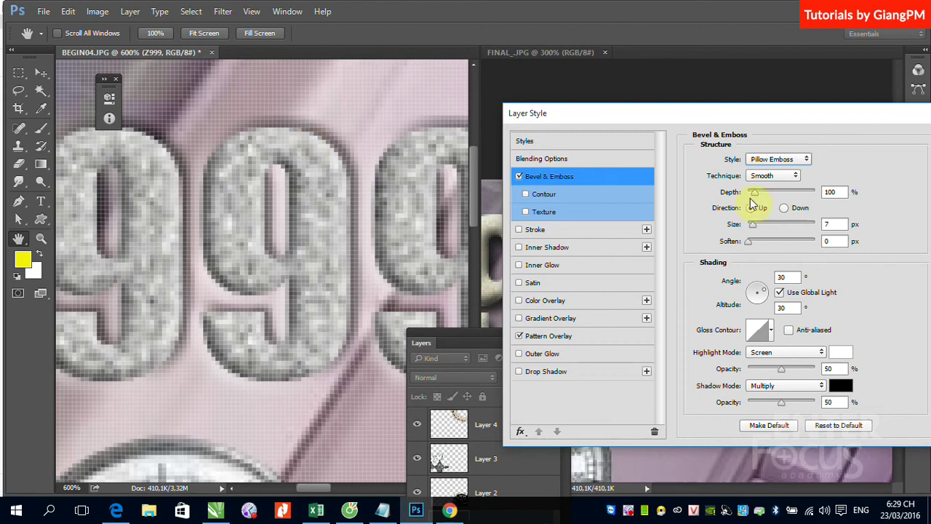
left_click(804, 159)
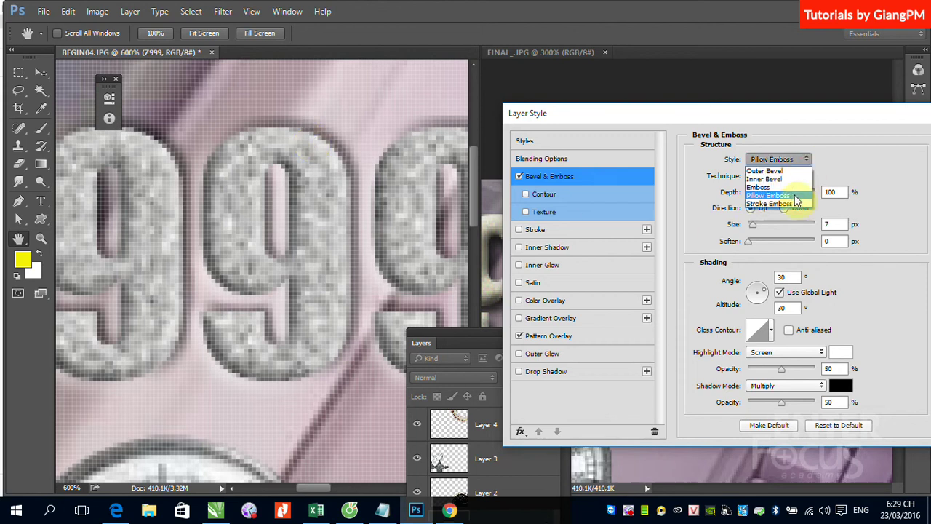
left_click(796, 203)
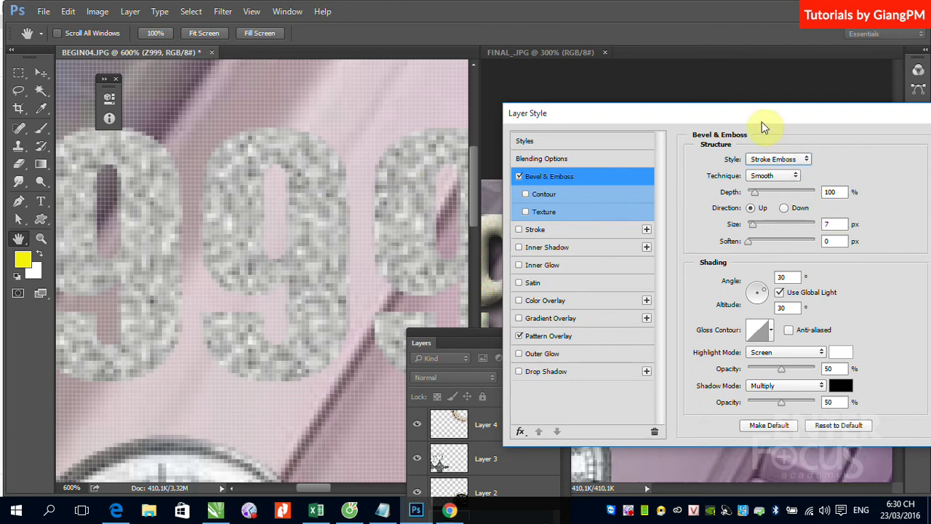
Step: Switch the bevel style back to Inner Bevel and compare the result
left_click_drag(761, 122, 699, 96)
left_click(744, 133)
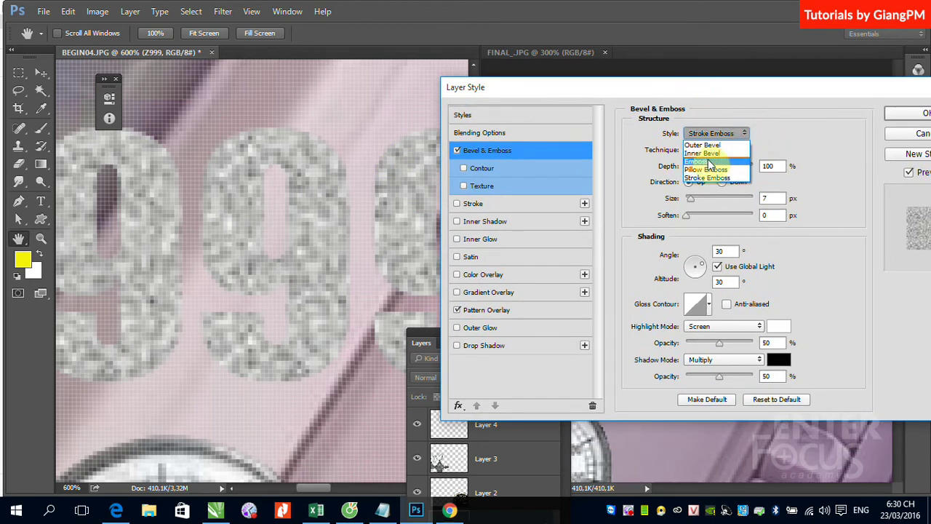
left_click(704, 154)
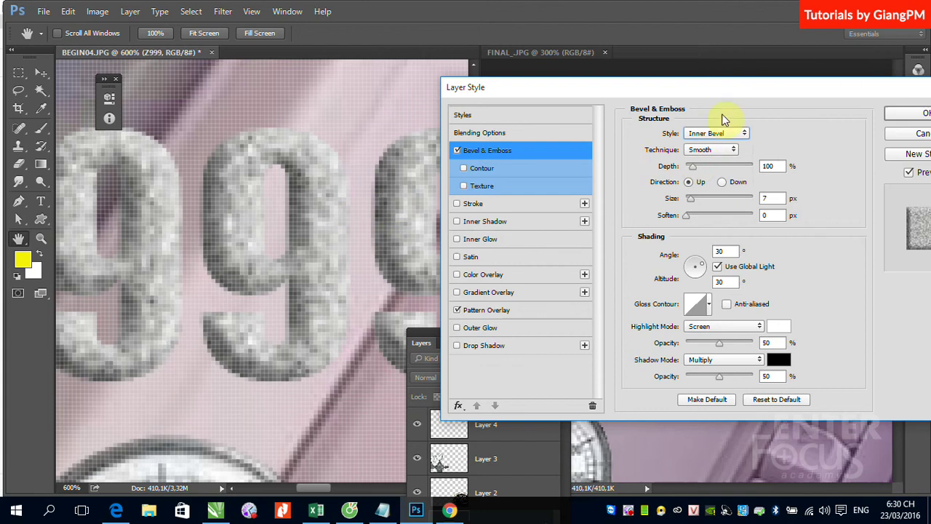
left_click_drag(709, 89, 305, 101)
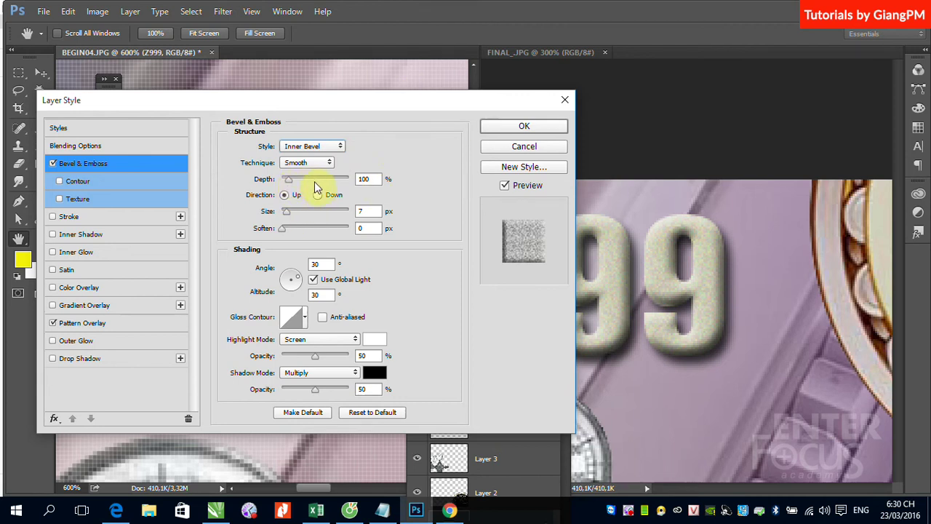
left_click_drag(335, 100, 648, 87)
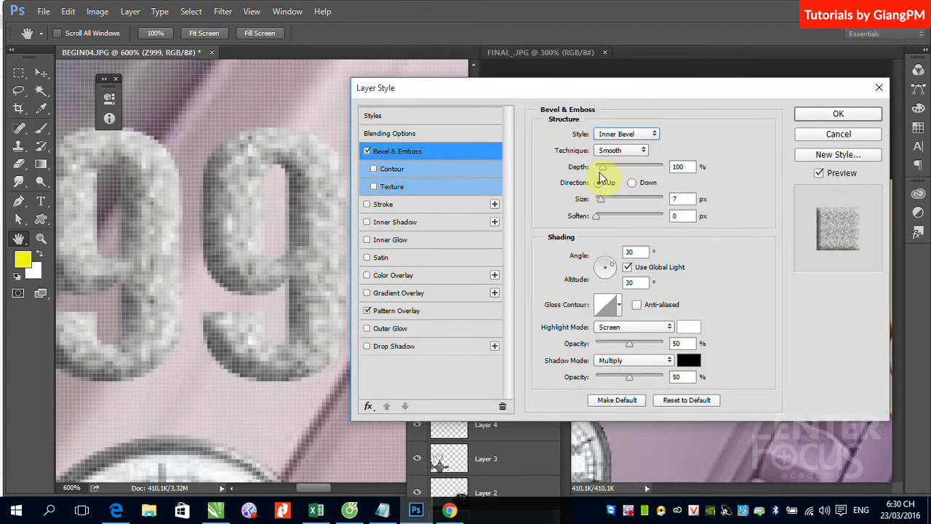
Step: Tune the bevel to 113% depth, a smaller size and 3 px soften
mouse_move(601, 168)
left_mouse_down()
mouse_move(616, 169)
mouse_move(605, 168)
left_mouse_up()
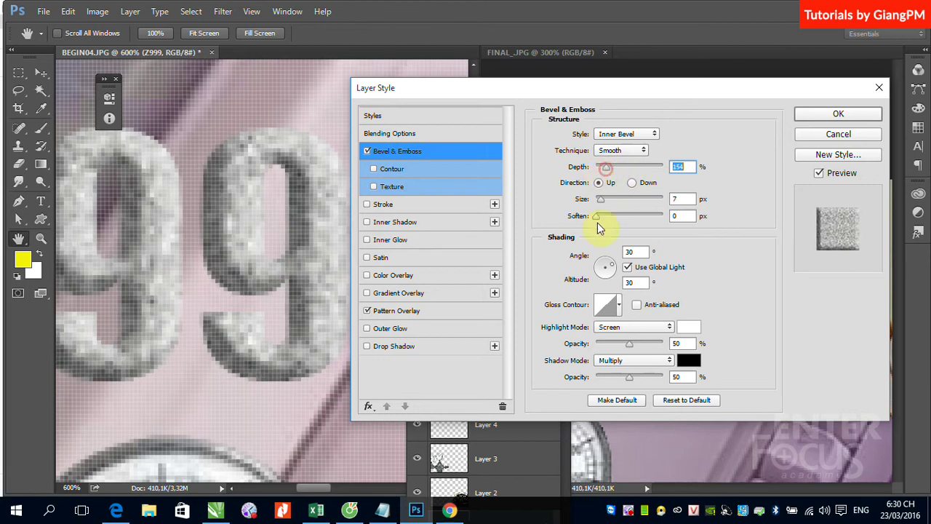
left_click_drag(603, 201, 604, 206)
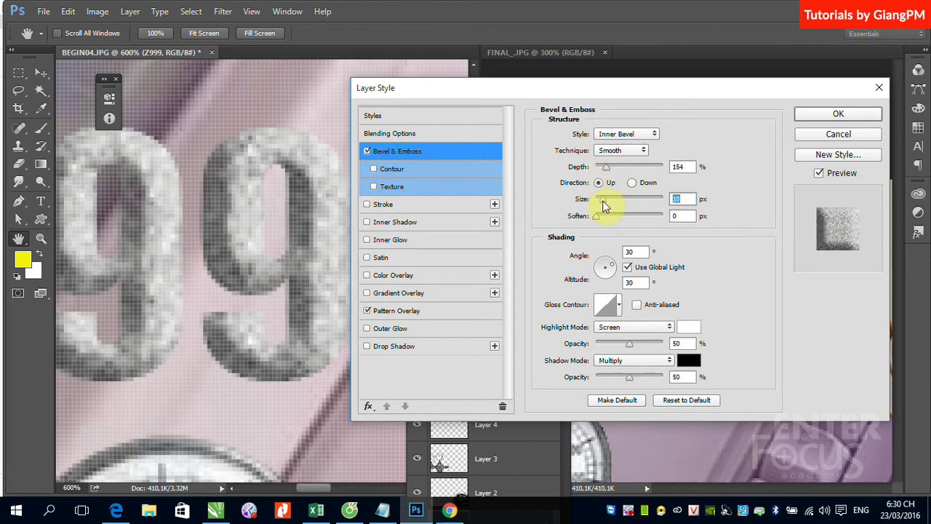
left_click_drag(603, 206, 608, 217)
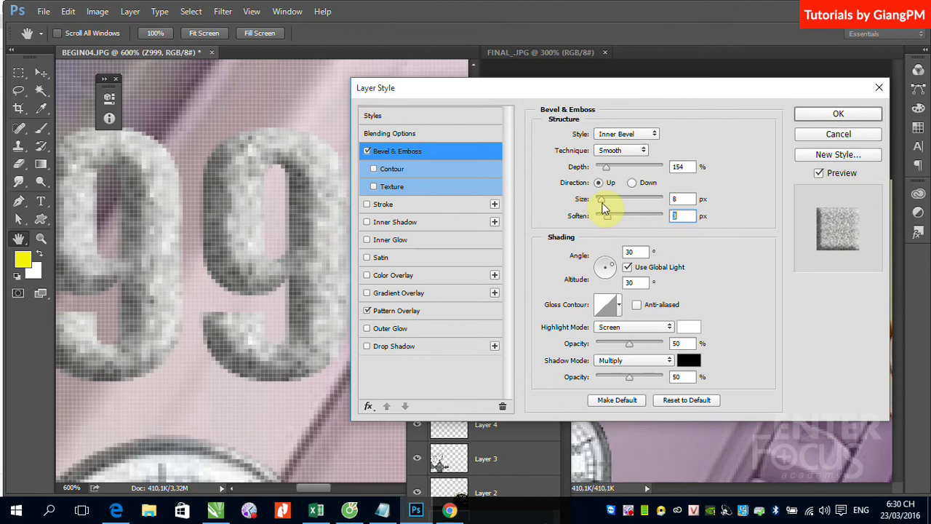
left_click_drag(607, 166, 604, 173)
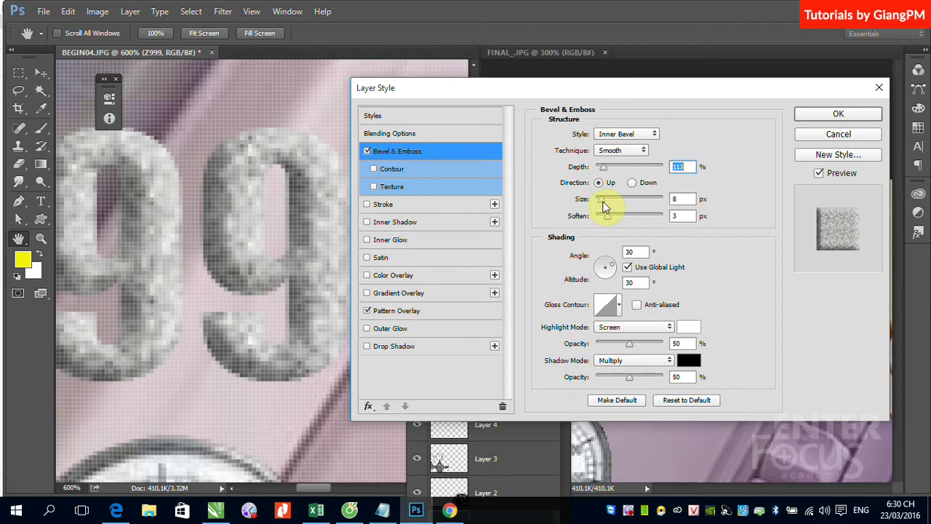
left_click_drag(603, 207, 599, 205)
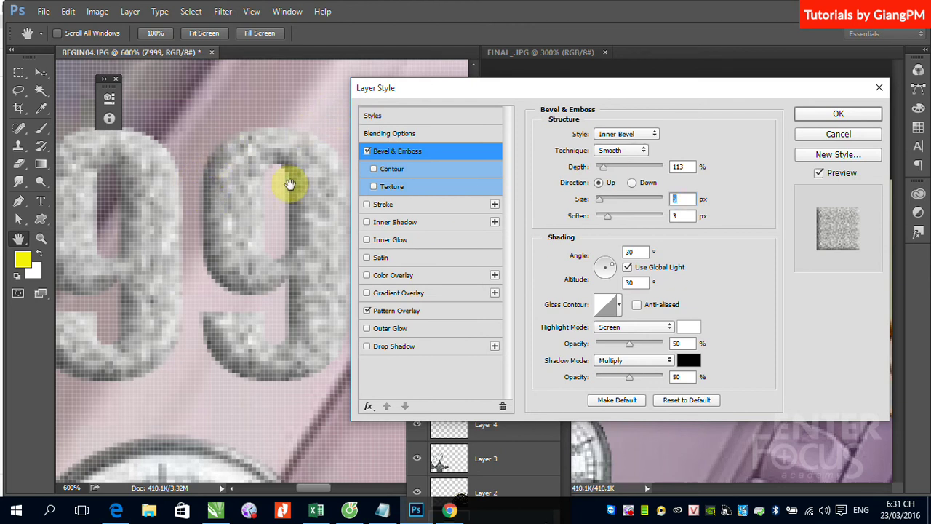
Step: Rotate the bevel lighting to a 125° angle with 5° altitude
left_click_drag(601, 268, 597, 262)
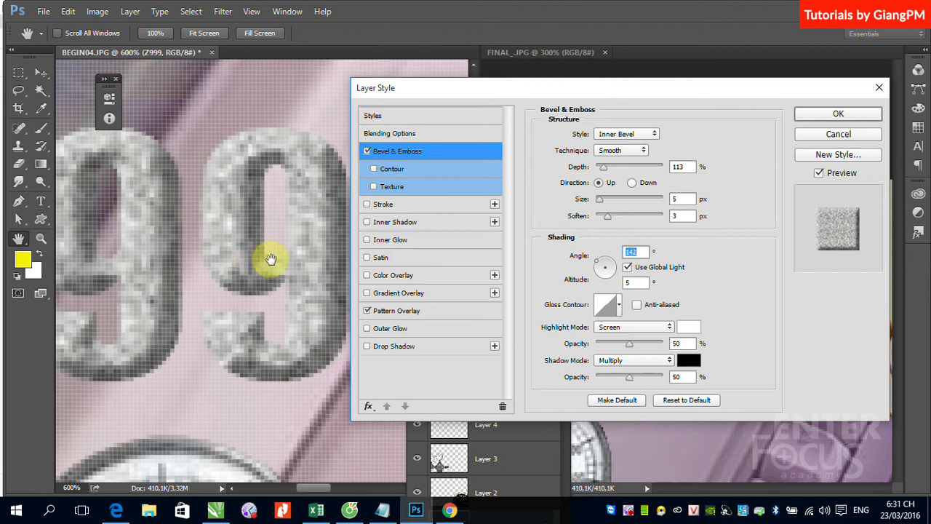
left_click(615, 264)
left_click_drag(614, 265, 596, 271)
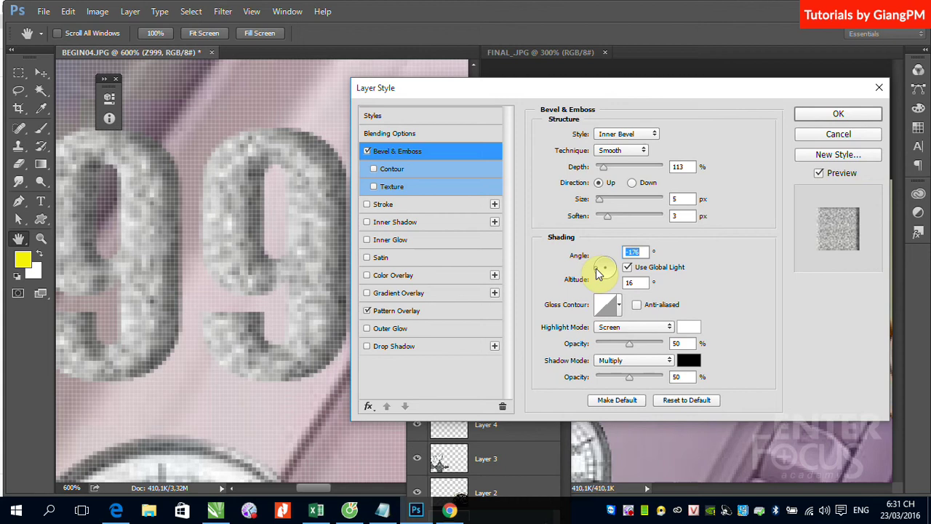
left_click_drag(596, 271, 601, 264)
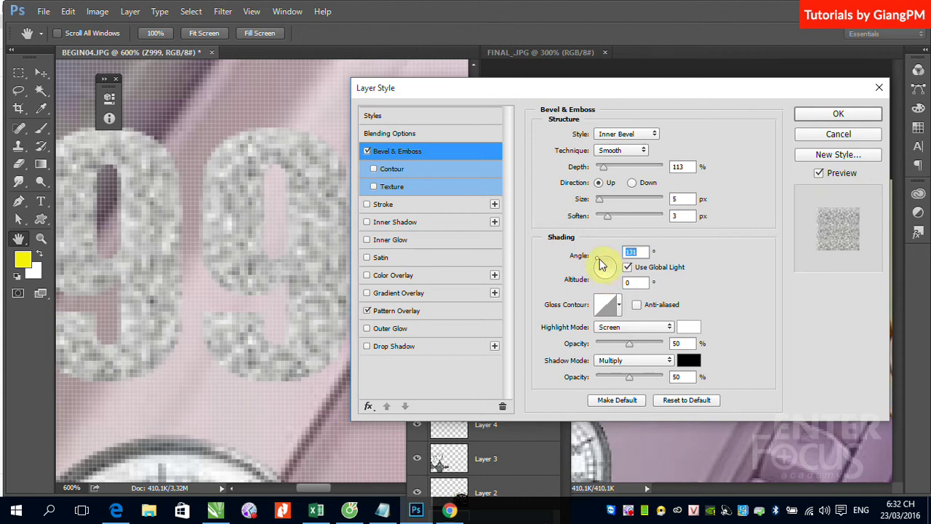
left_click_drag(603, 266, 600, 264)
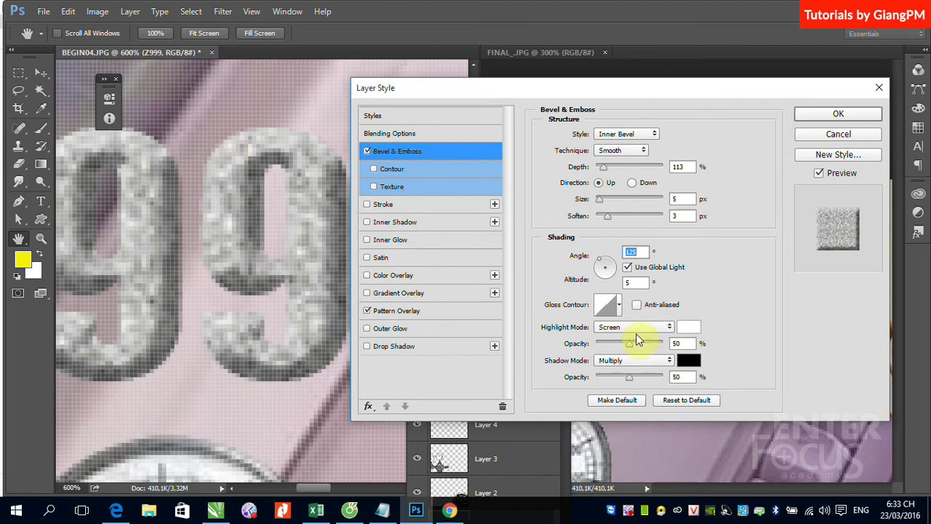
Step: Preview the Cone, Cone - Inverted and Cove - Shallow gloss contours, then return to Linear
left_click(620, 307)
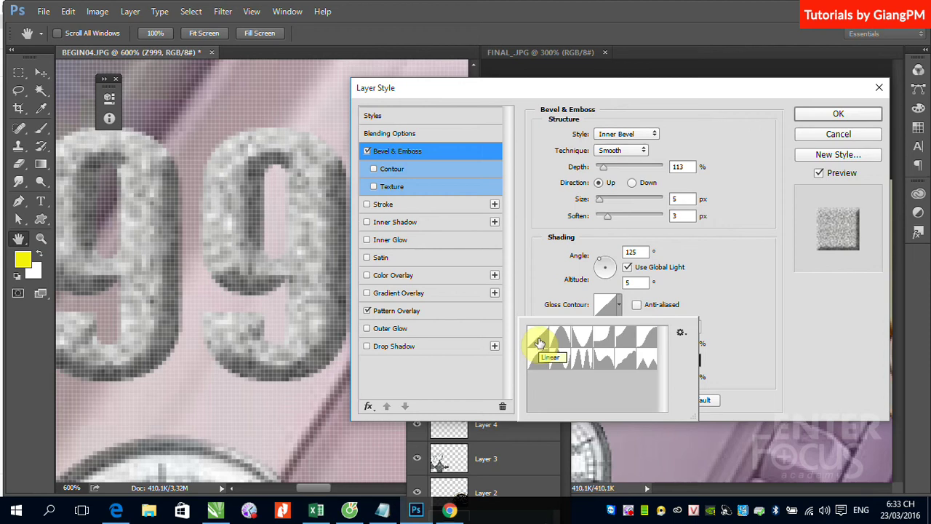
left_click(566, 341)
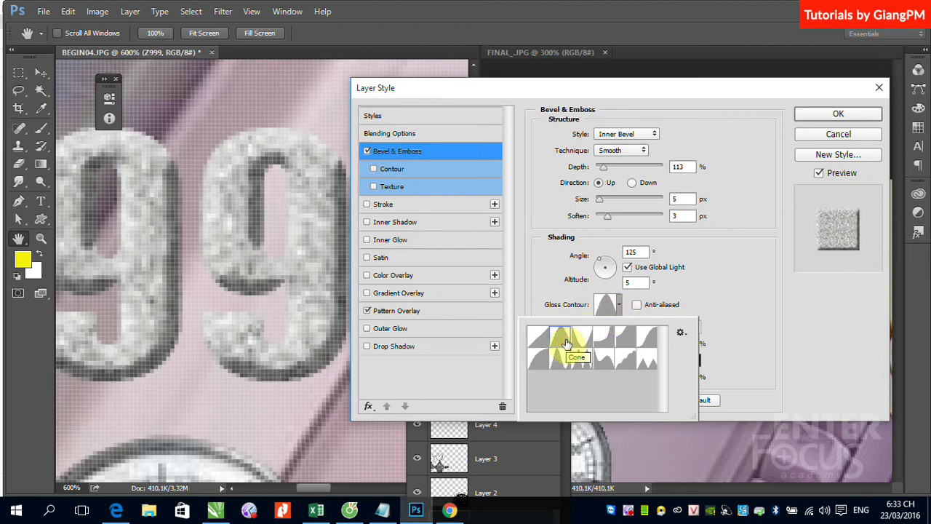
left_click(580, 345)
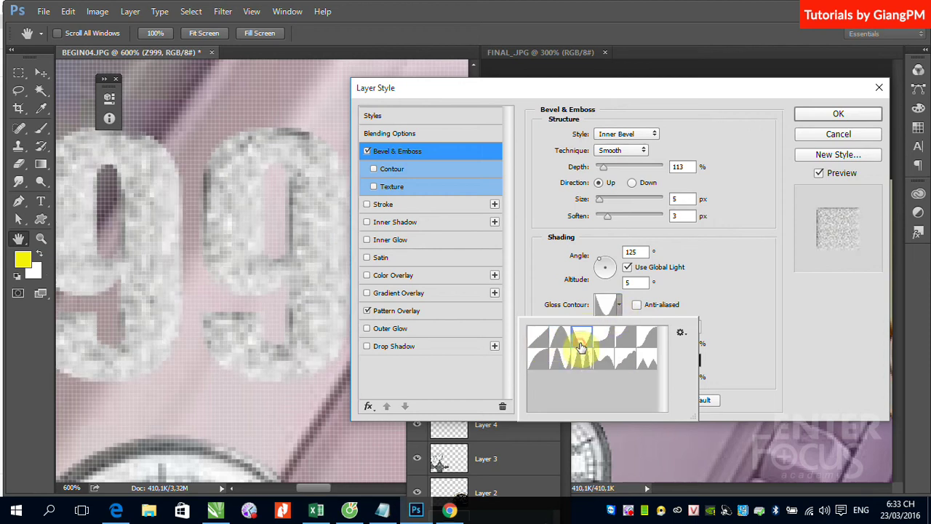
left_click(617, 345)
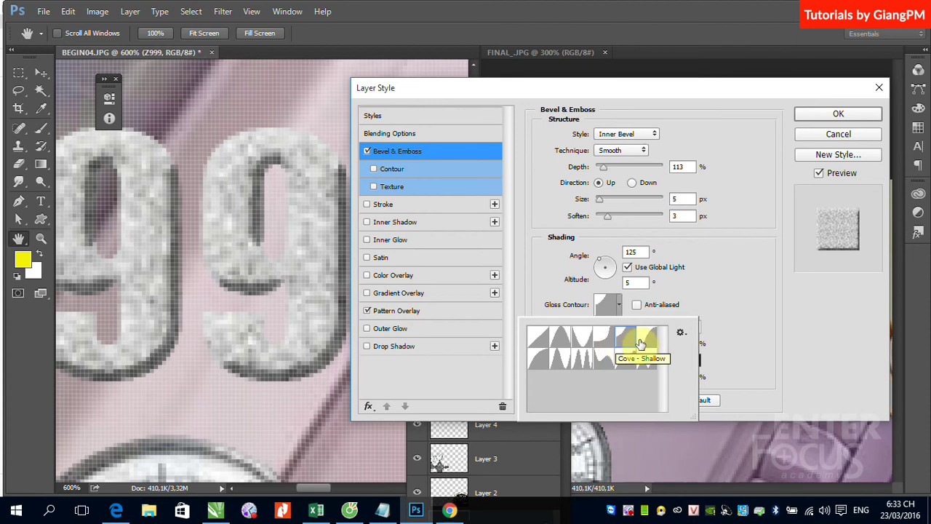
left_click(646, 338)
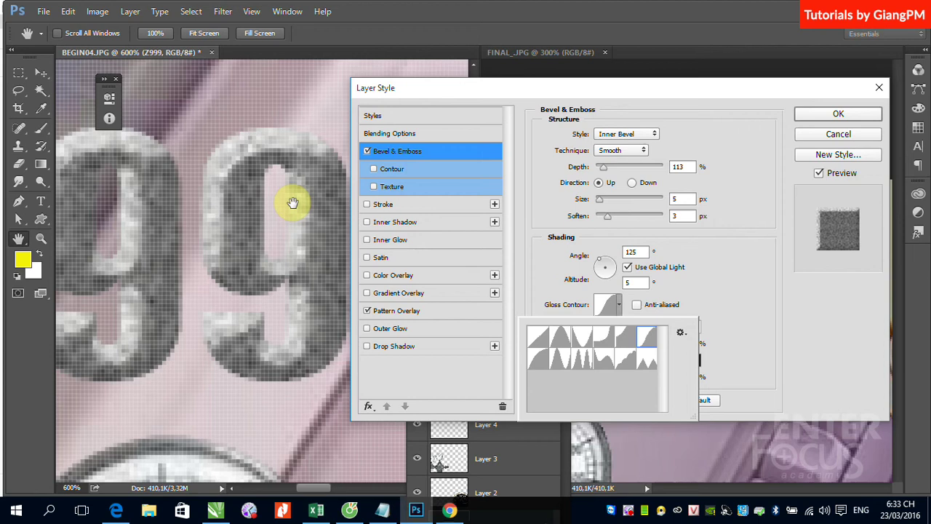
left_click(539, 344)
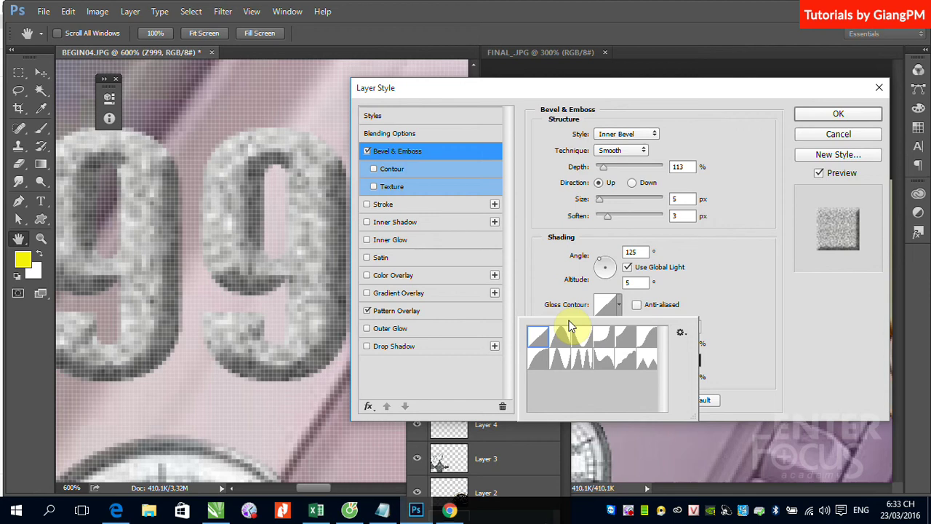
Step: Apply the bevel and add a Drop Shadow to Z999 with a 137° angle
left_click(743, 260)
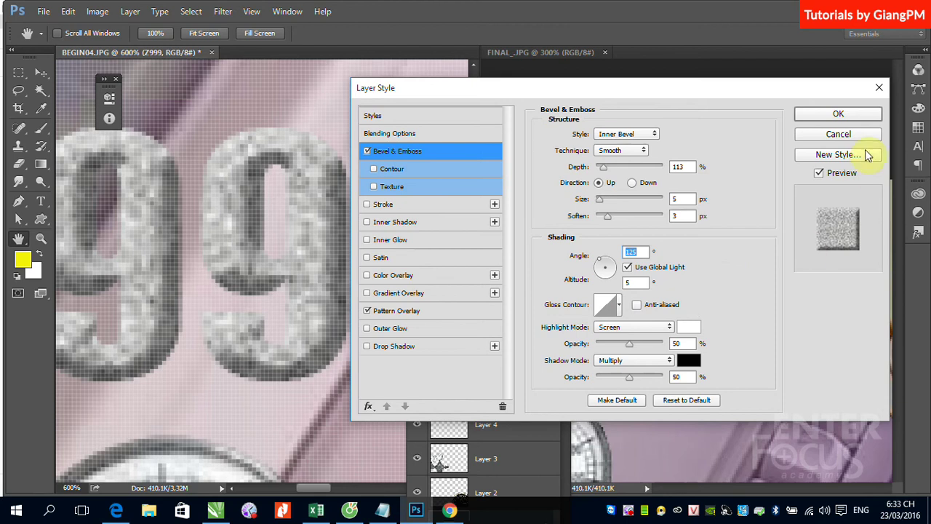
left_click(837, 116)
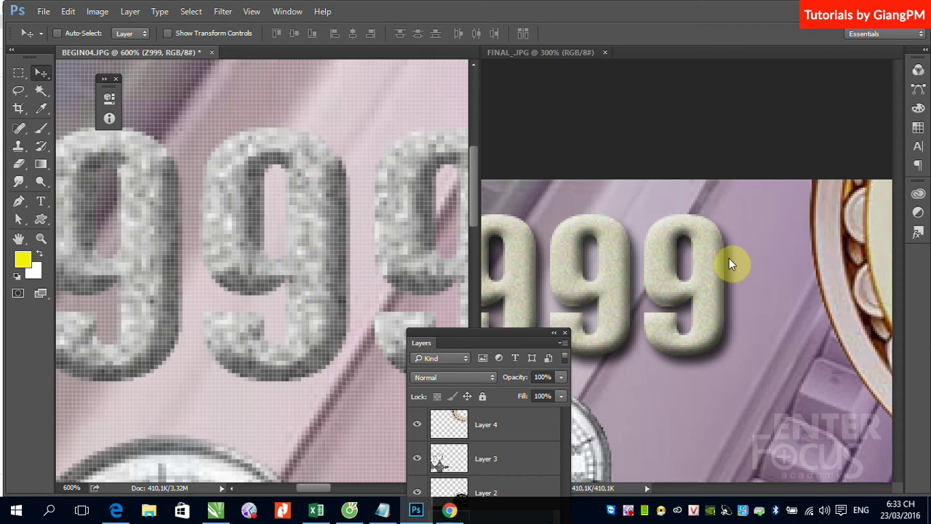
left_click(131, 12)
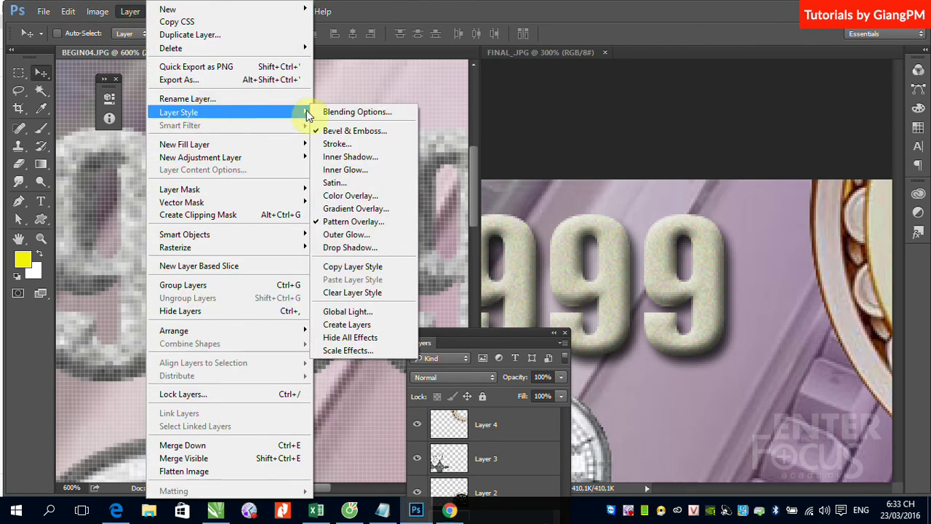
mouse_move(178, 112)
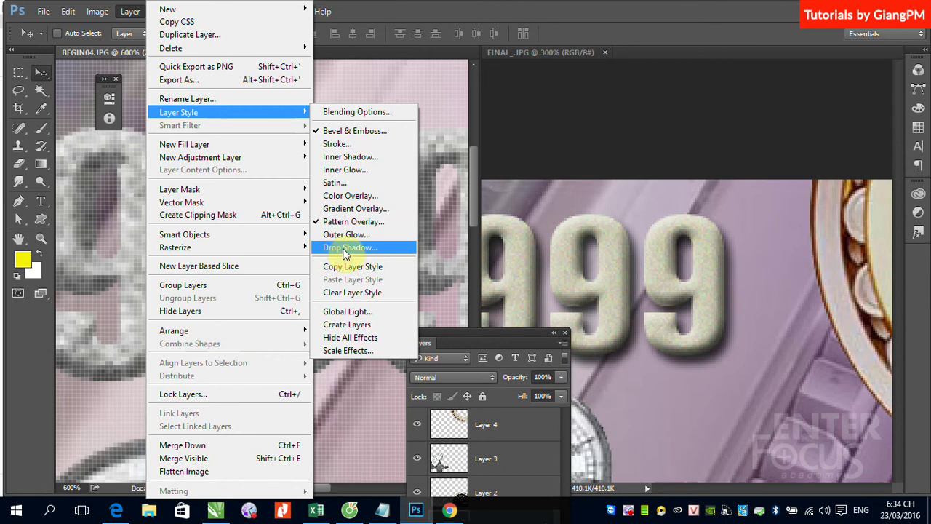
left_click(344, 248)
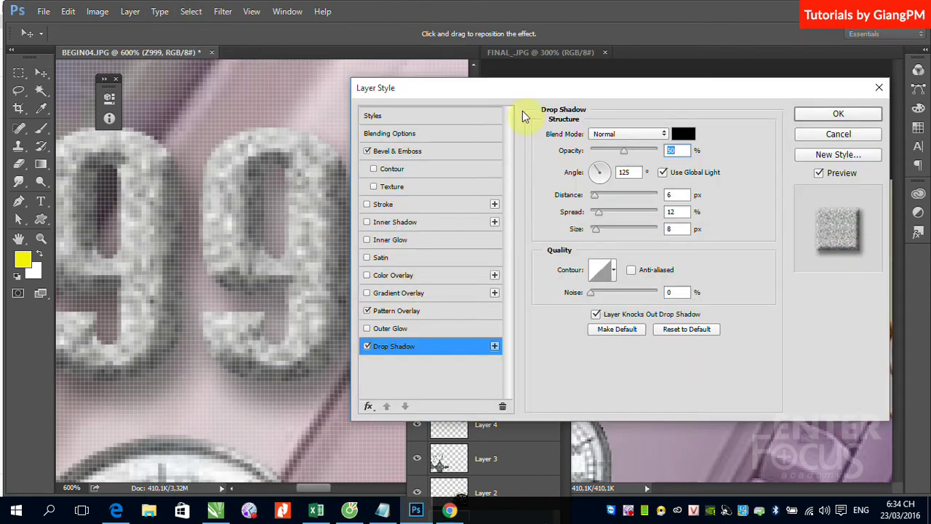
mouse_move(542, 95)
left_mouse_down()
mouse_move(595, 380)
mouse_move(543, 215)
left_mouse_up()
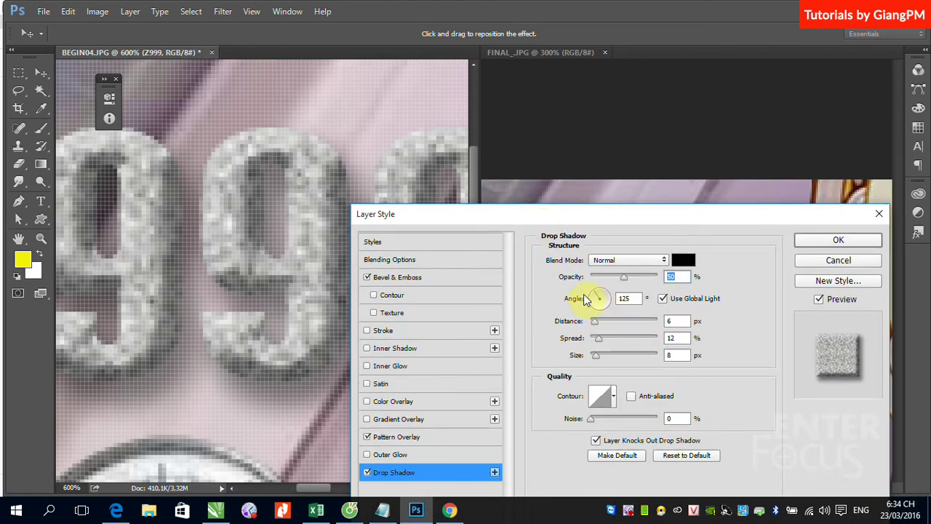
left_click_drag(594, 295, 598, 291)
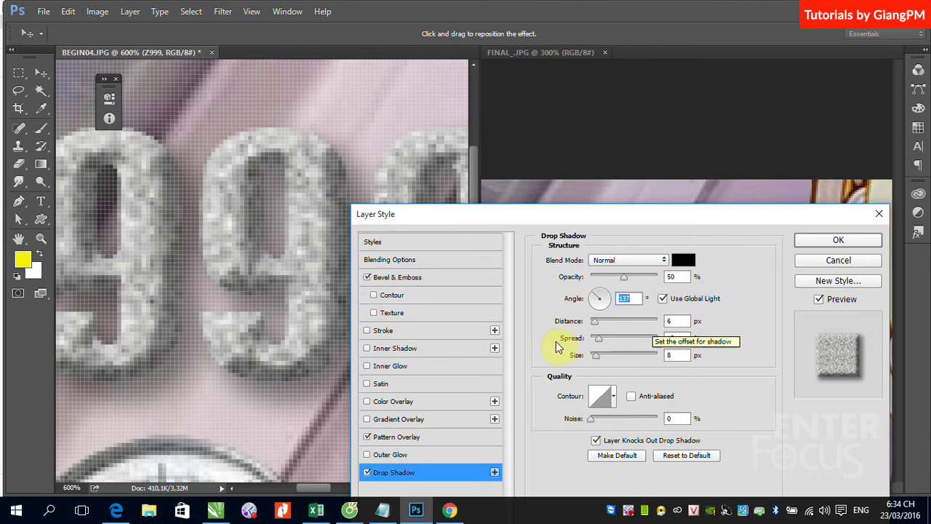
Step: Set the shadow to 4 px distance and 5 px size, apply it, and zoom out
left_click_drag(629, 220, 701, 80)
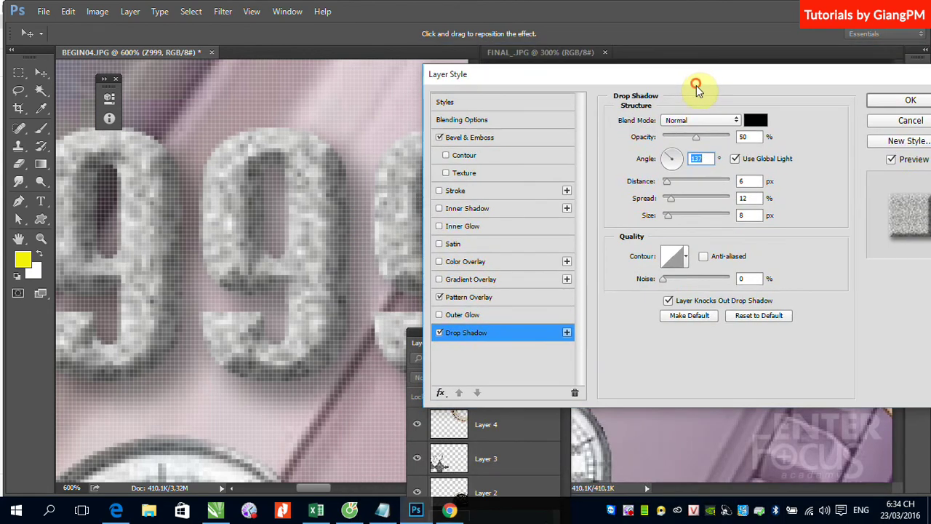
mouse_move(668, 182)
left_mouse_down()
mouse_move(693, 186)
mouse_move(684, 188)
left_mouse_up()
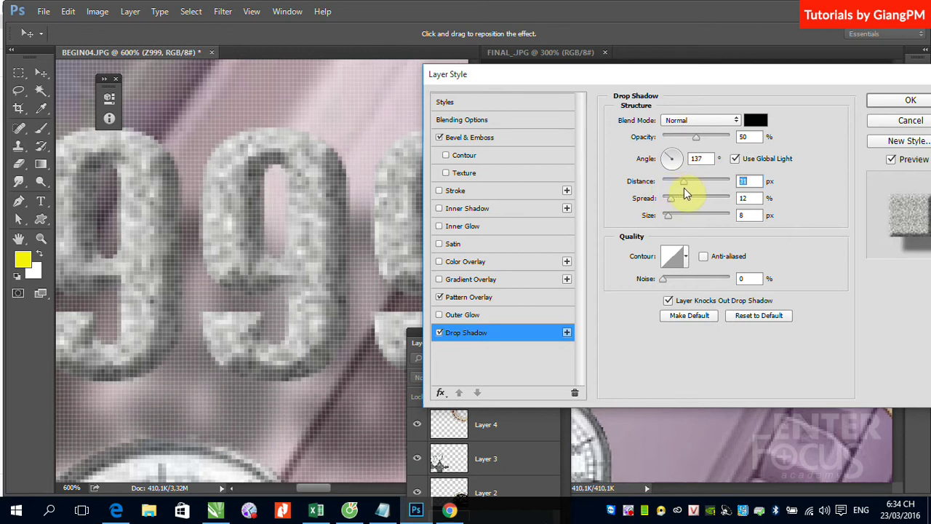
mouse_move(683, 188)
left_mouse_down()
mouse_move(675, 190)
mouse_move(683, 196)
left_mouse_up()
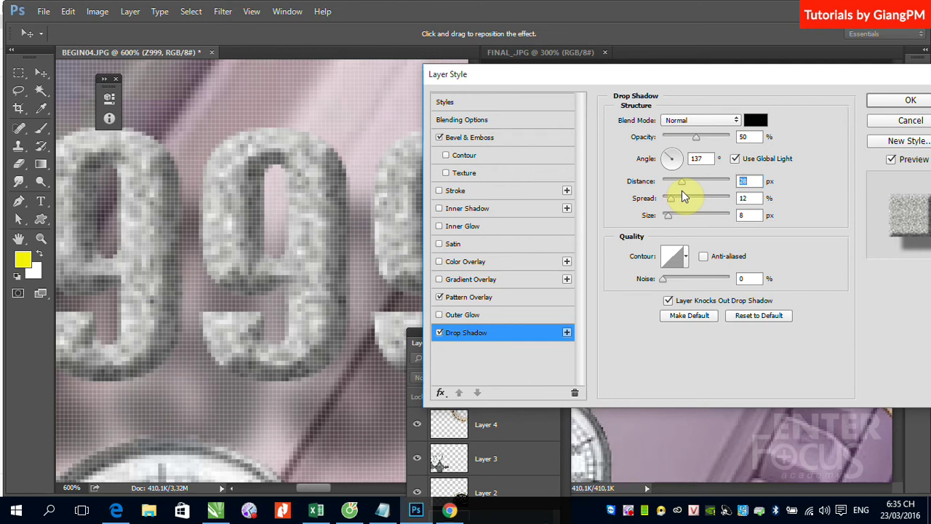
left_click_drag(682, 190, 667, 194)
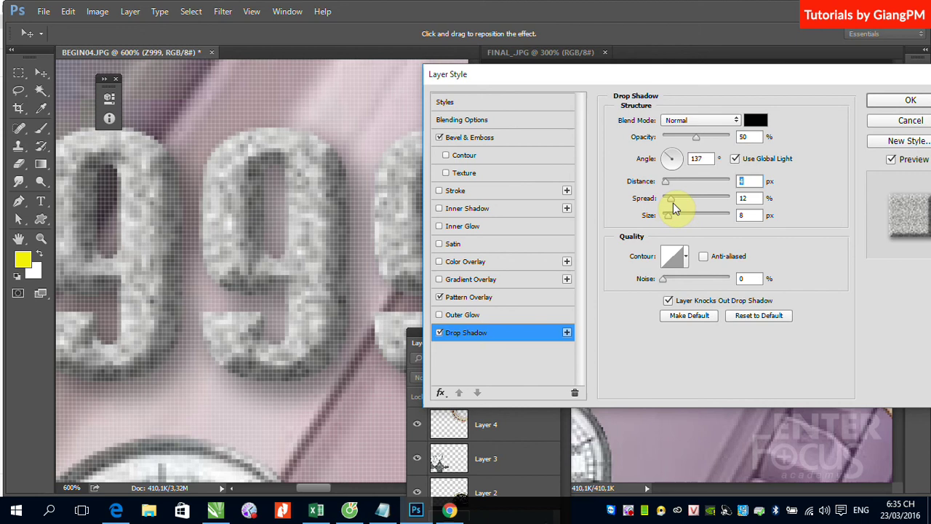
left_click(668, 216)
mouse_move(669, 216)
left_mouse_down()
mouse_move(680, 223)
mouse_move(662, 222)
left_mouse_up()
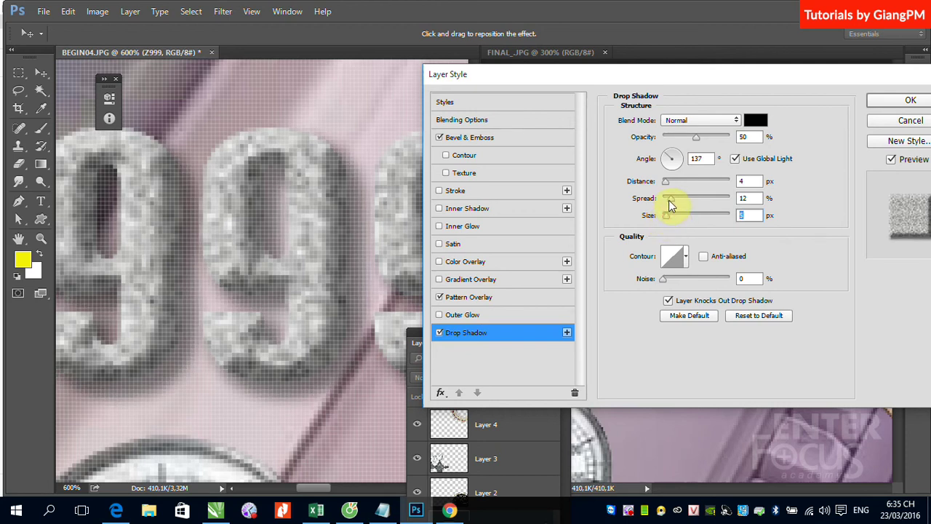
left_click_drag(667, 222, 665, 202)
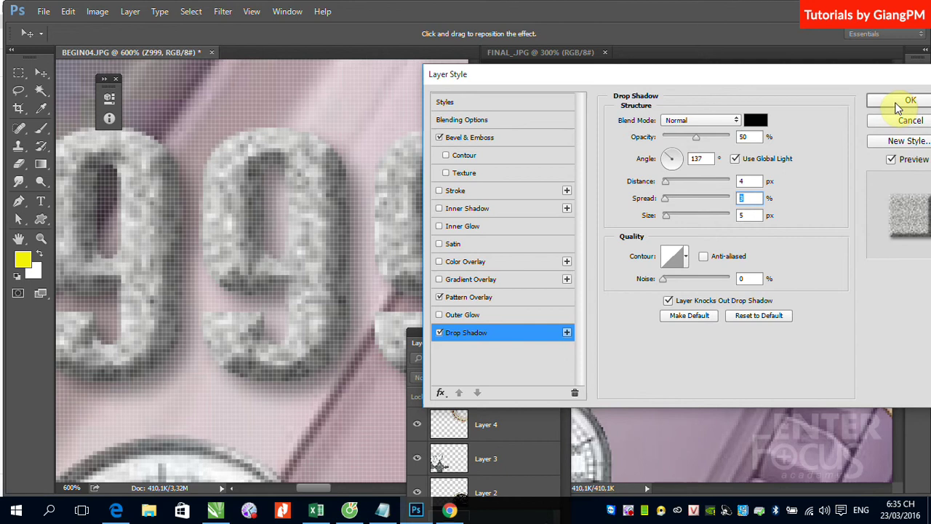
left_click(900, 102)
key("ctrl+minus")
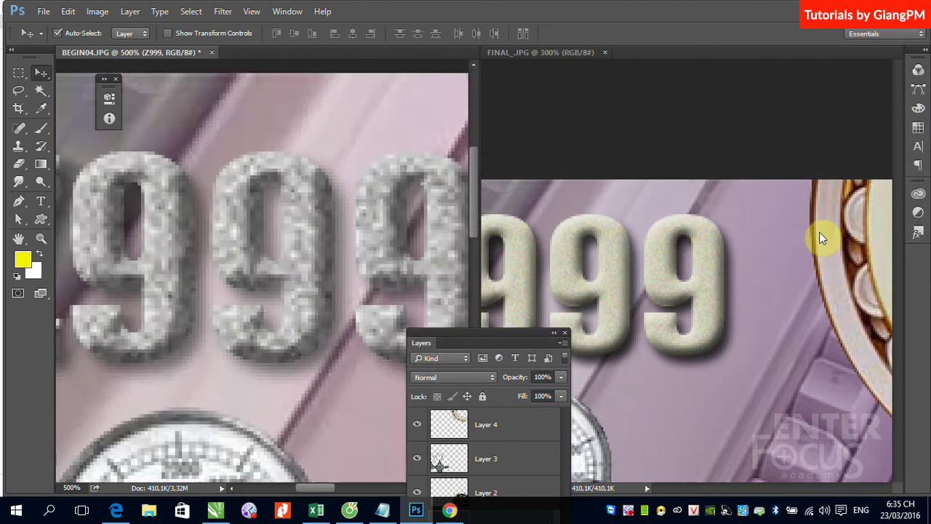
key("ctrl+minus")
key("ctrl+minus")
key("ctrl+minus")
key("ctrl+minus")
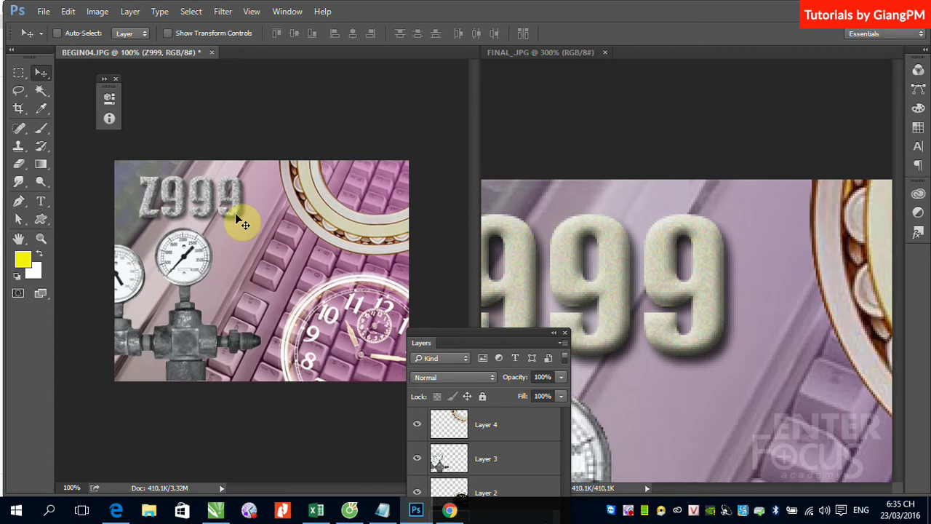
Step: Start a Color Overlay layer style on the Z999 text
left_click(128, 12)
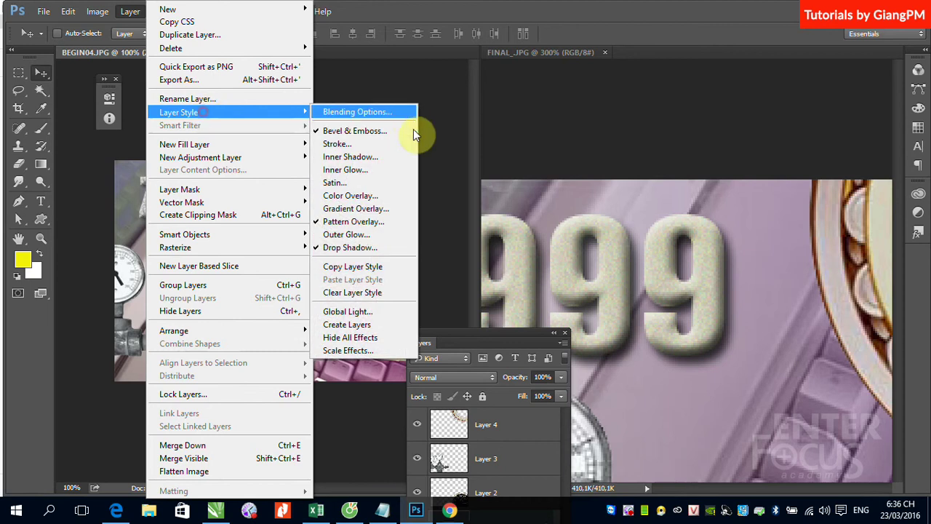
mouse_move(179, 112)
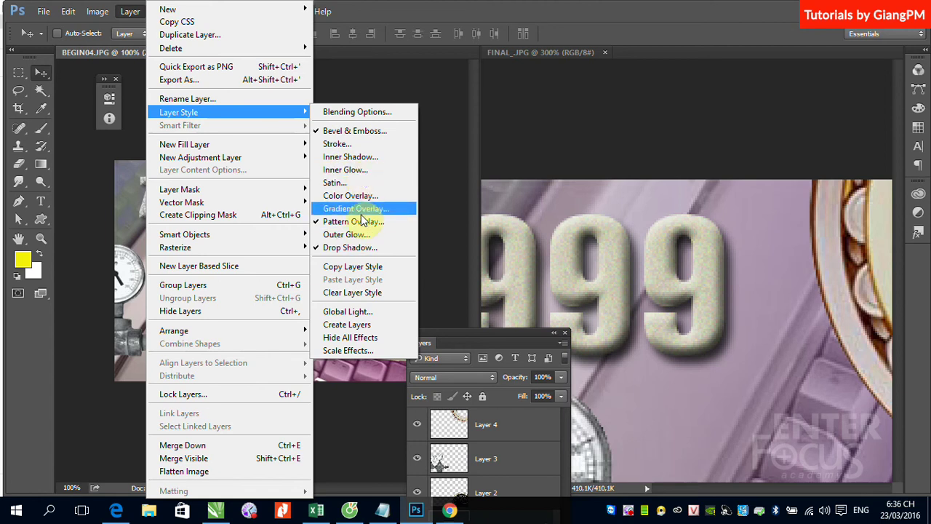
left_click(658, 71)
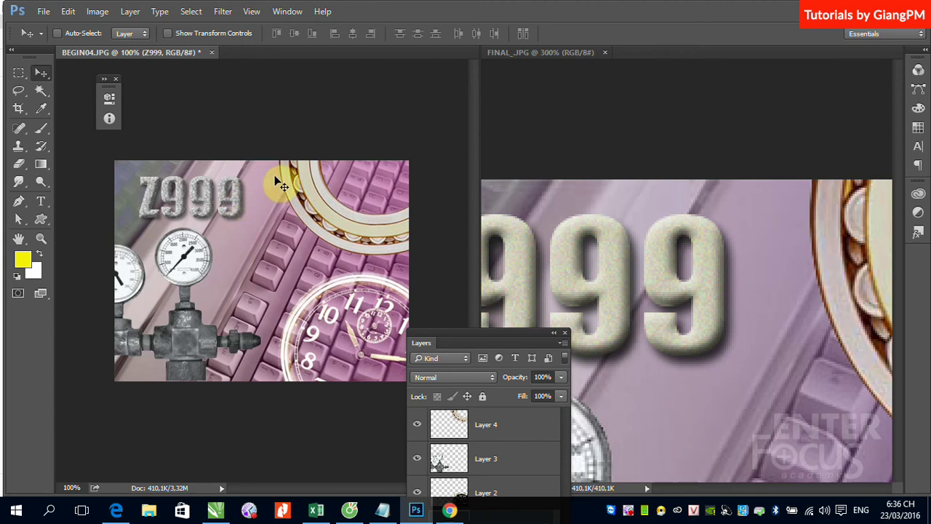
left_click(130, 11)
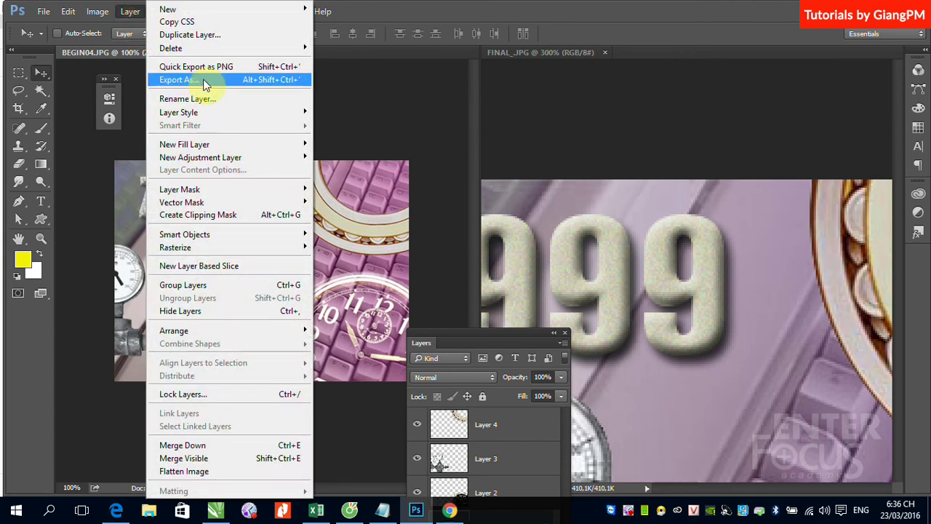
left_click(206, 114)
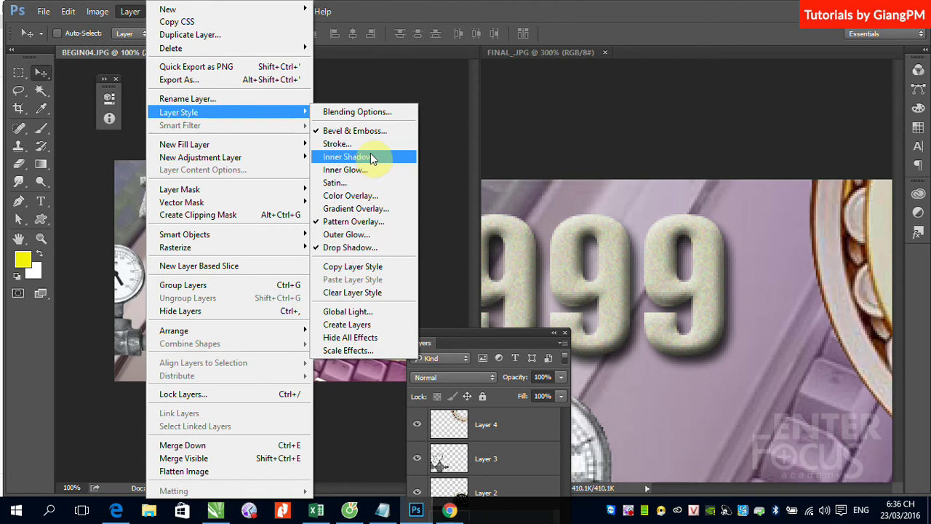
left_click(362, 199)
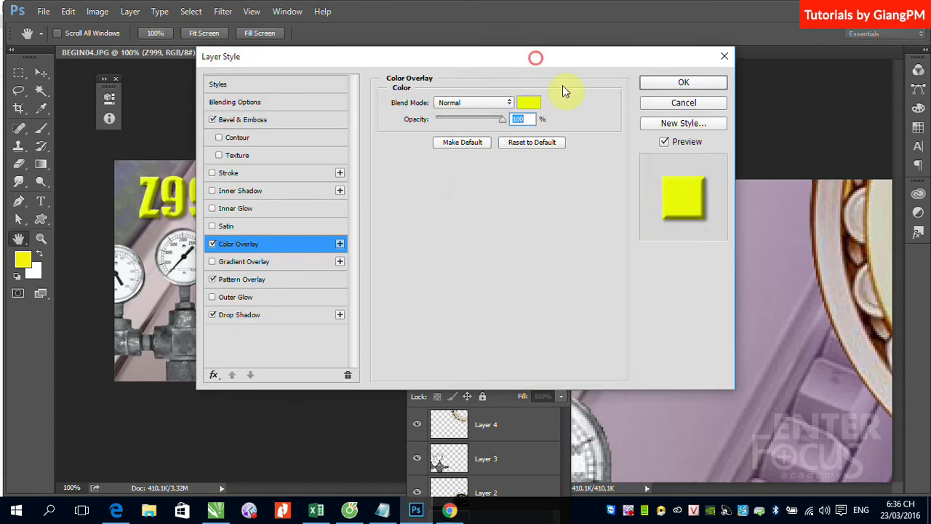
Step: Set the overlay colour to the cream sampled from the reference Z999 lettering
left_click_drag(563, 85, 598, 286)
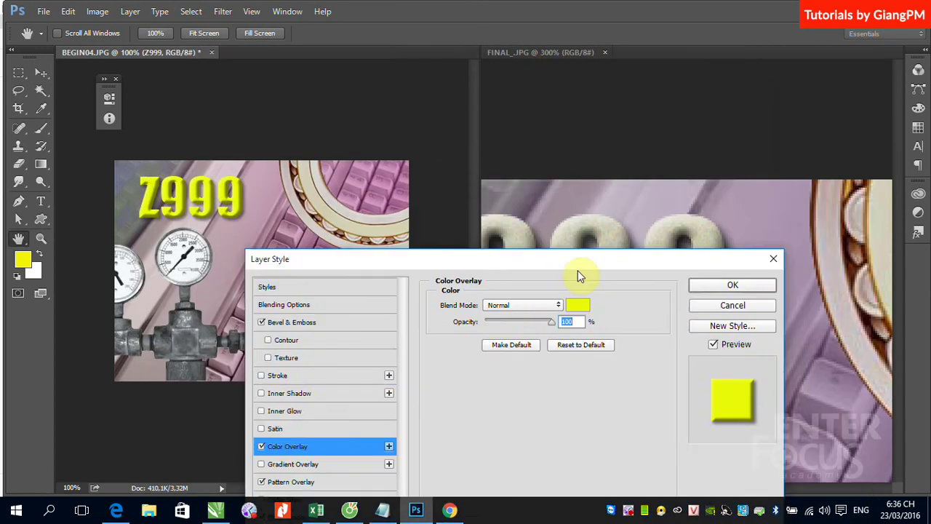
left_click(562, 310)
left_click_drag(614, 149, 596, 317)
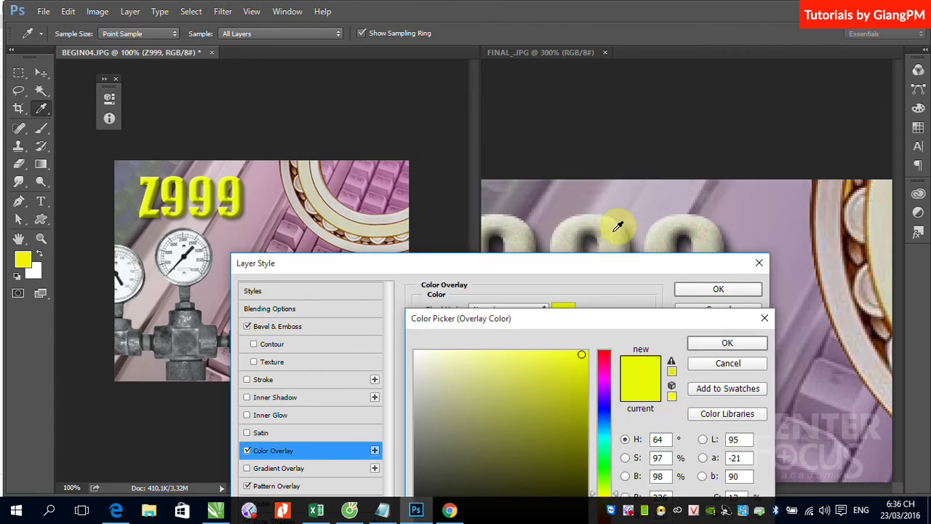
left_click(616, 230)
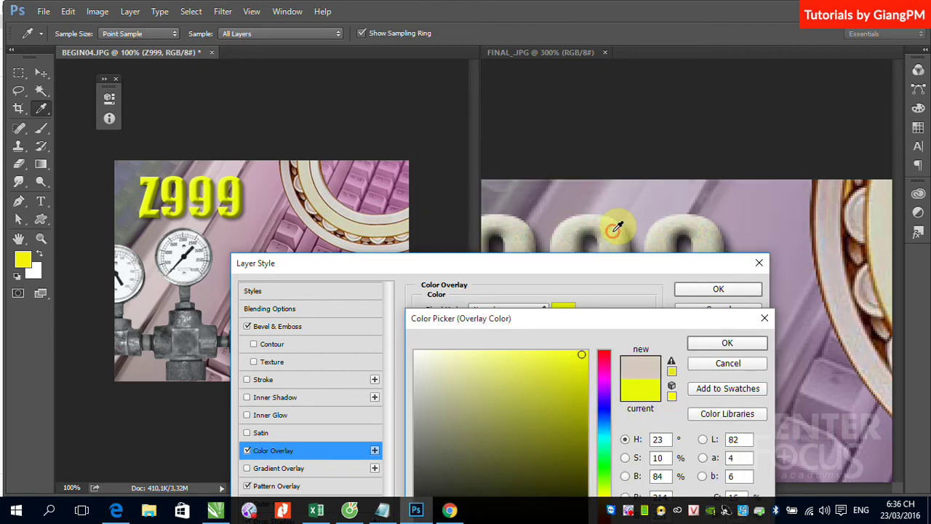
left_click(722, 345)
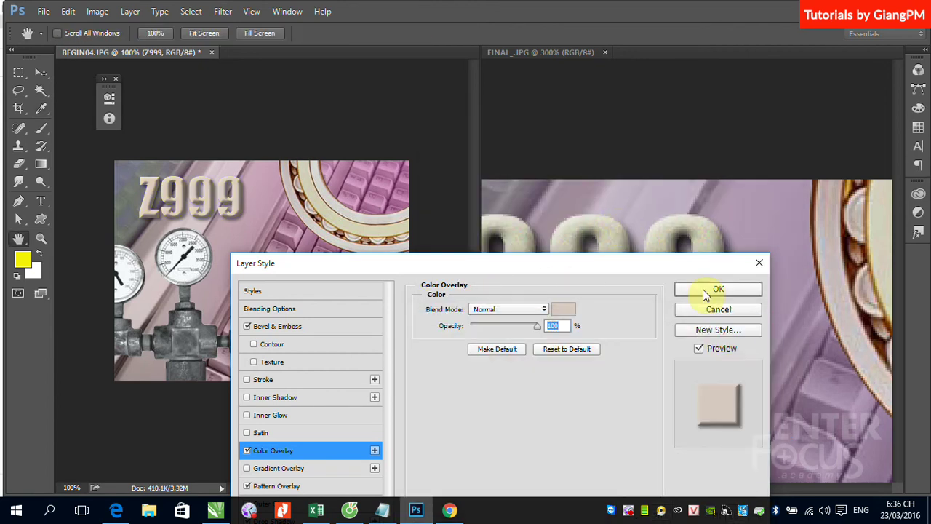
Step: Try the Multiply, Darker Color and Screen blend modes, ending on Lighter Color
left_click(544, 309)
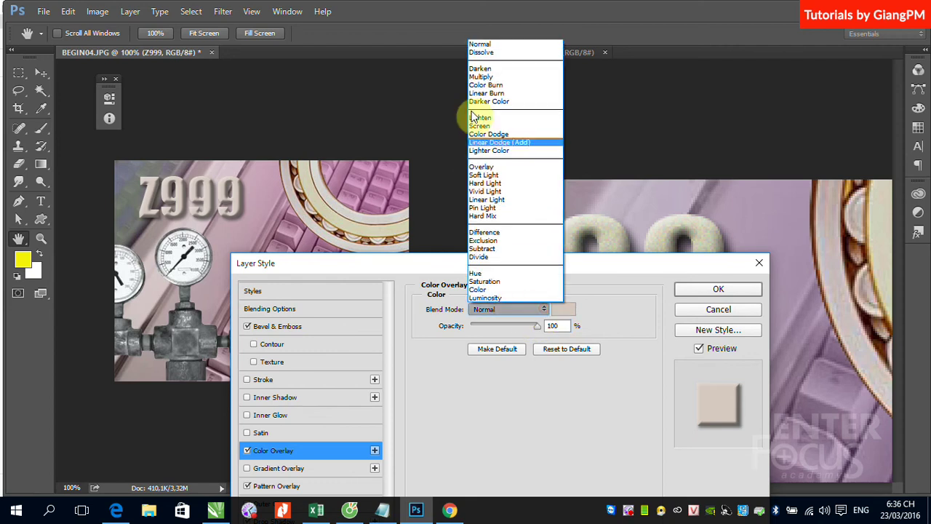
left_click(480, 77)
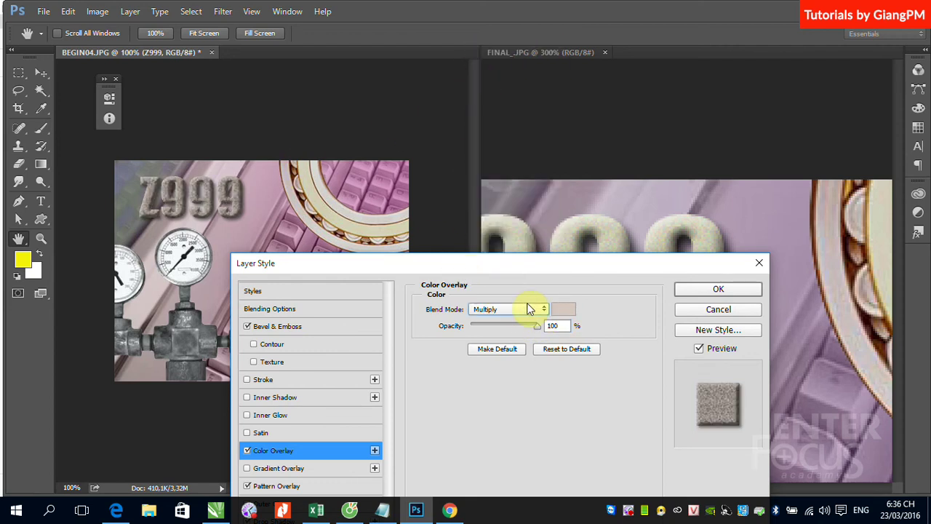
key("Down")
key("Down")
key("Down")
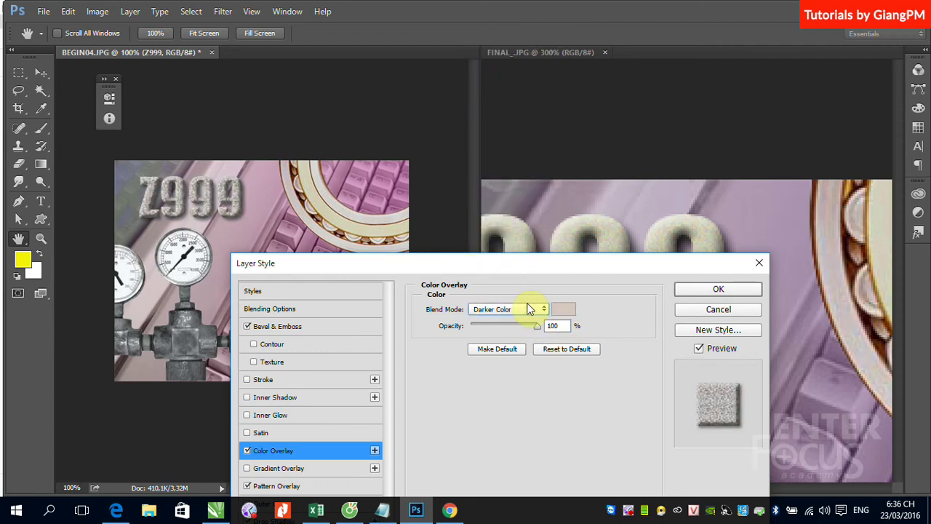
key("Down")
key("Down")
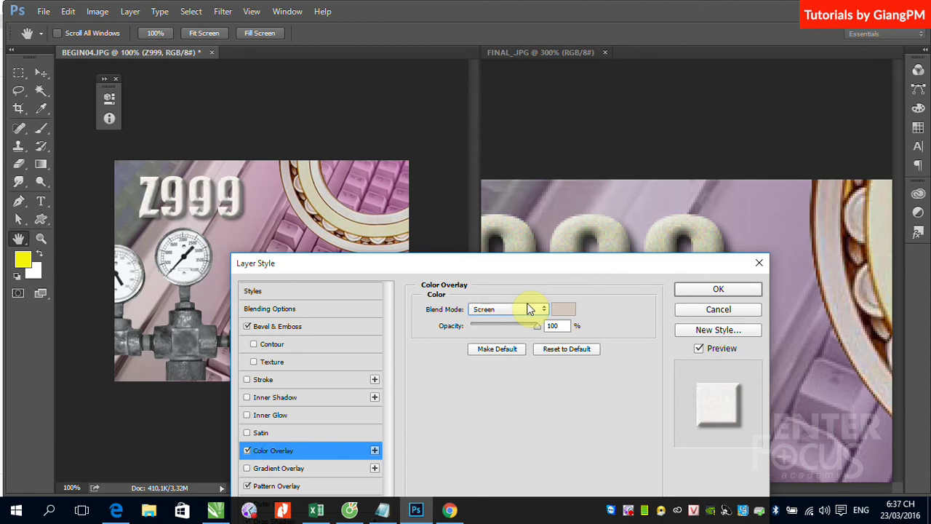
key("Down")
key("Down")
key("Down")
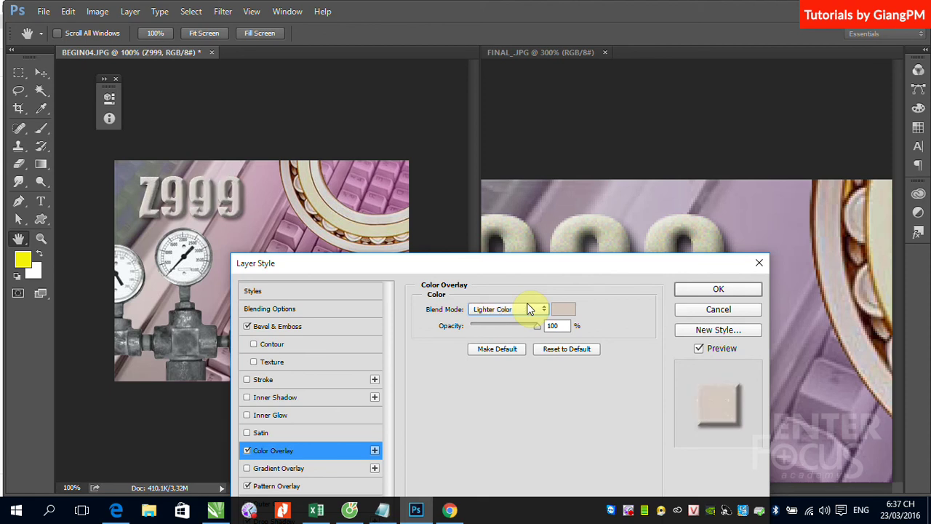
key("Down")
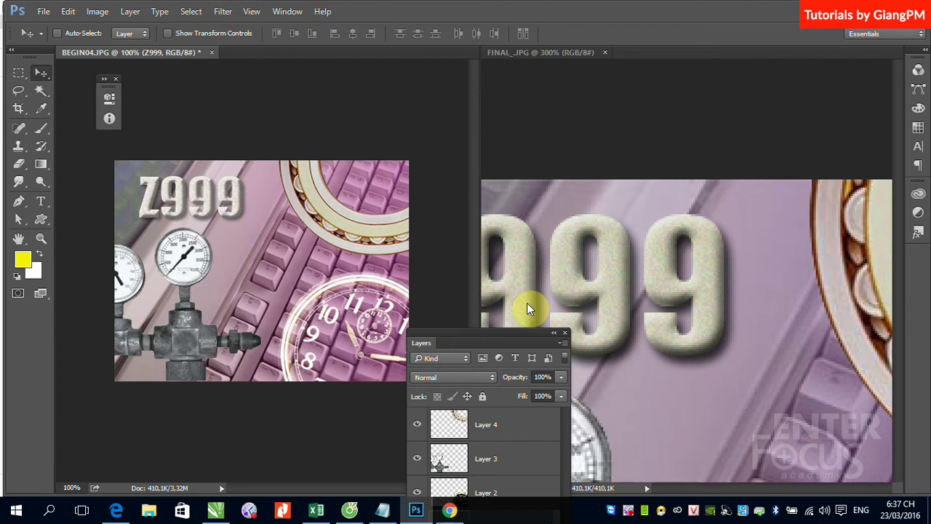
Step: Move the Layers panel up to show every BEGIN04 layer and return BEGIN04 to 100% zoom
mouse_move(443, 338)
left_mouse_down()
mouse_move(570, 154)
mouse_move(542, 167)
left_mouse_up()
key("ctrl+minus")
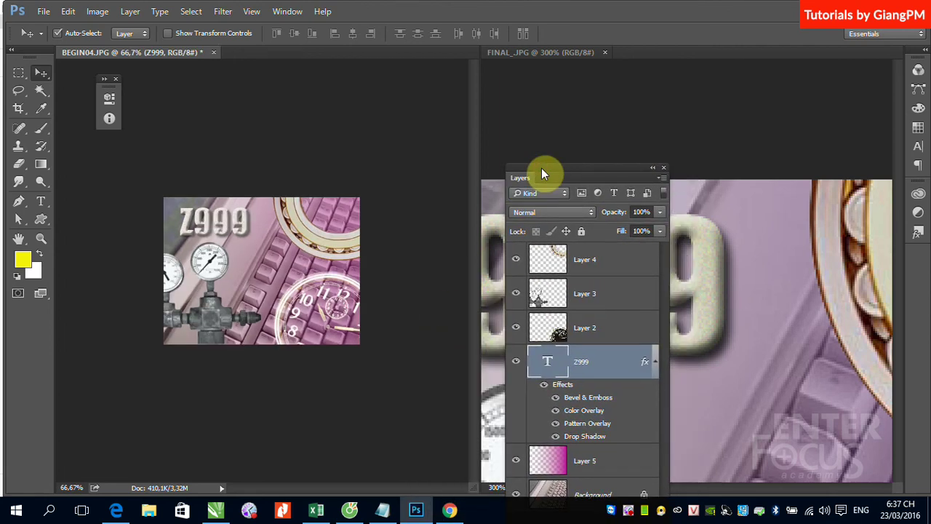
key("ctrl+plus")
Step: View the finished FINAL_.JPG at 100% for comparison, then return to BEGIN04
left_click(753, 209)
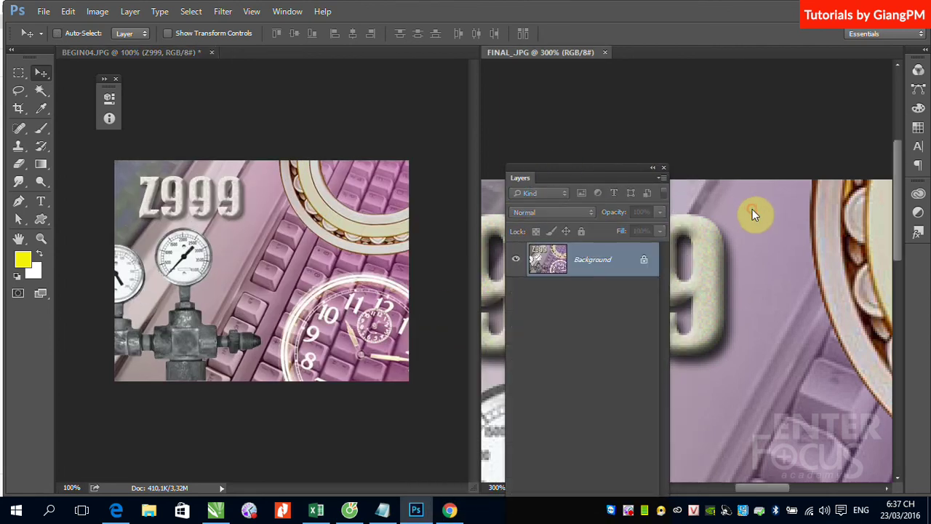
key("ctrl")
key("ctrl+minus")
key("ctrl+minus")
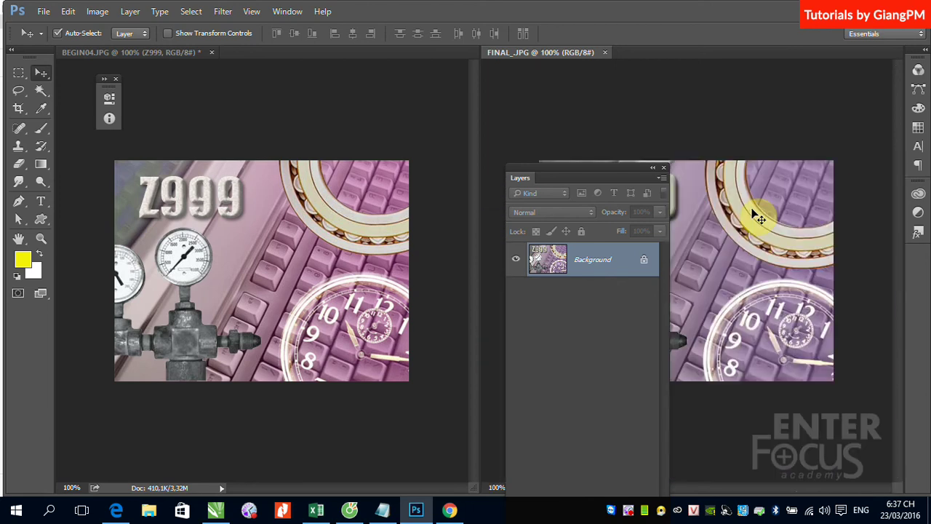
left_click_drag(551, 166, 509, 95)
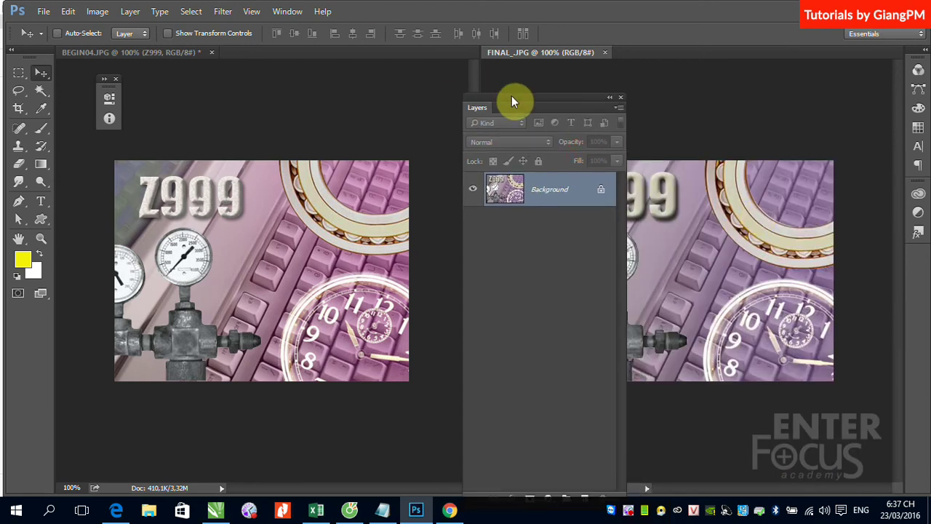
left_click(334, 189)
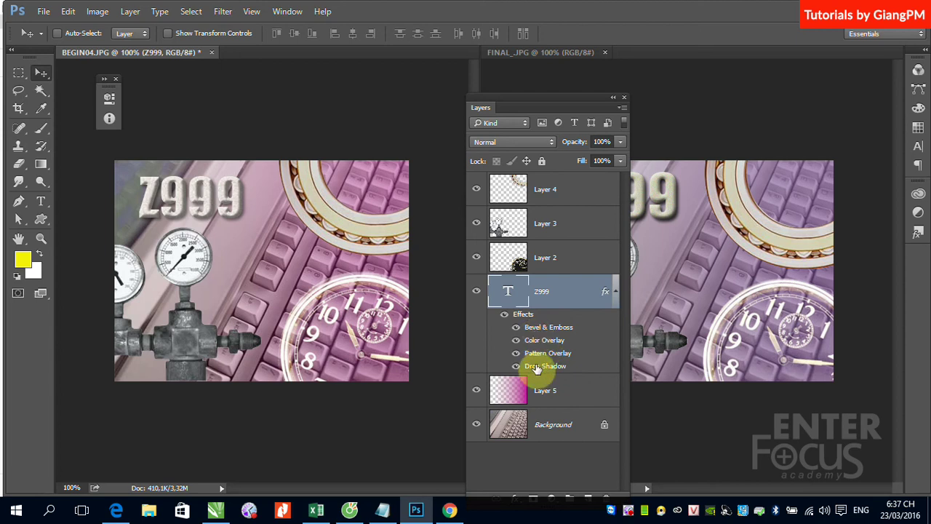
left_click(517, 330)
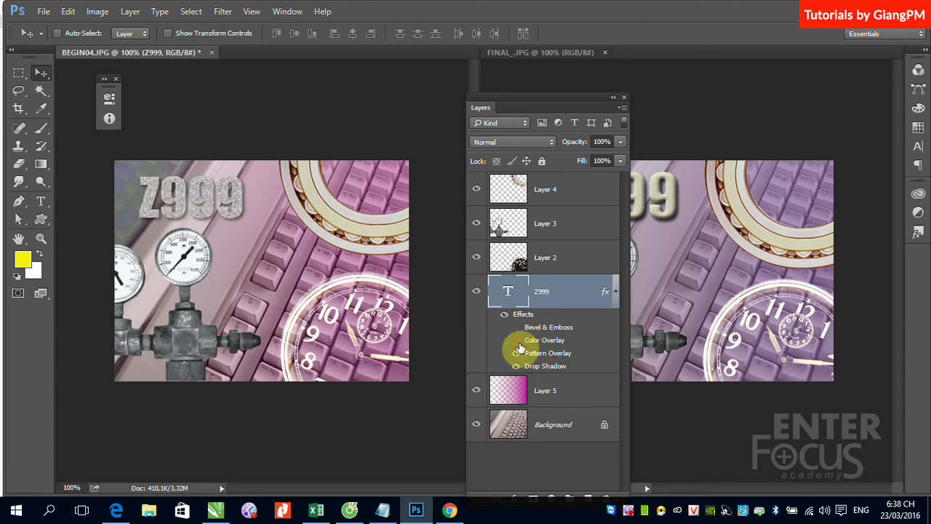
left_click(516, 356)
left_click(516, 354)
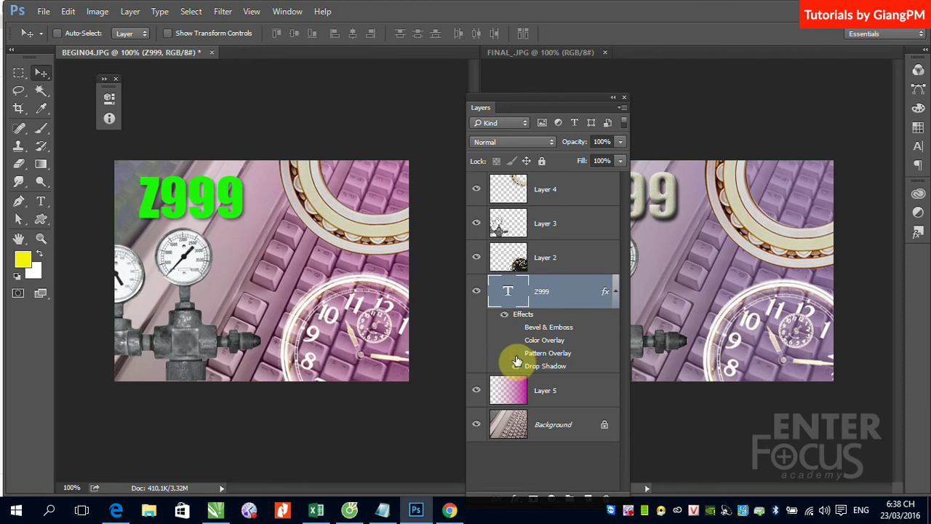
left_click(517, 366)
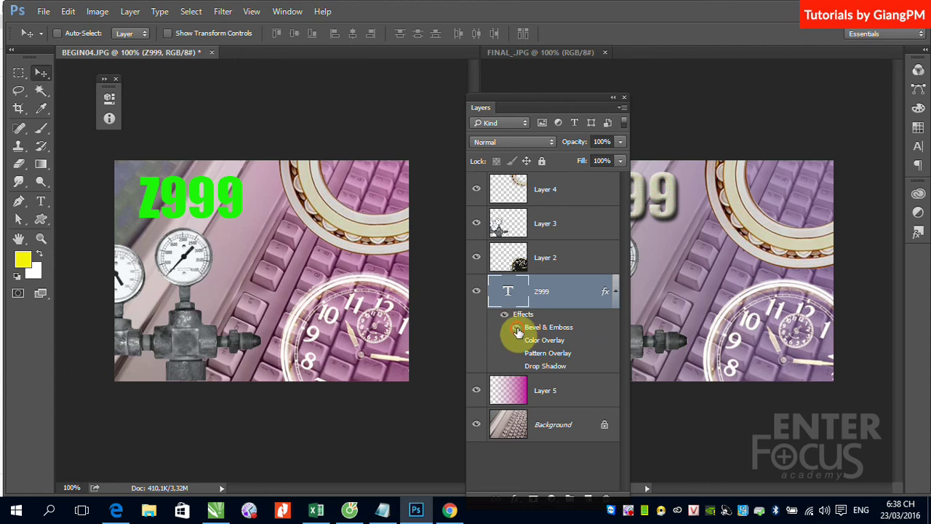
left_click(516, 328)
left_click(516, 353)
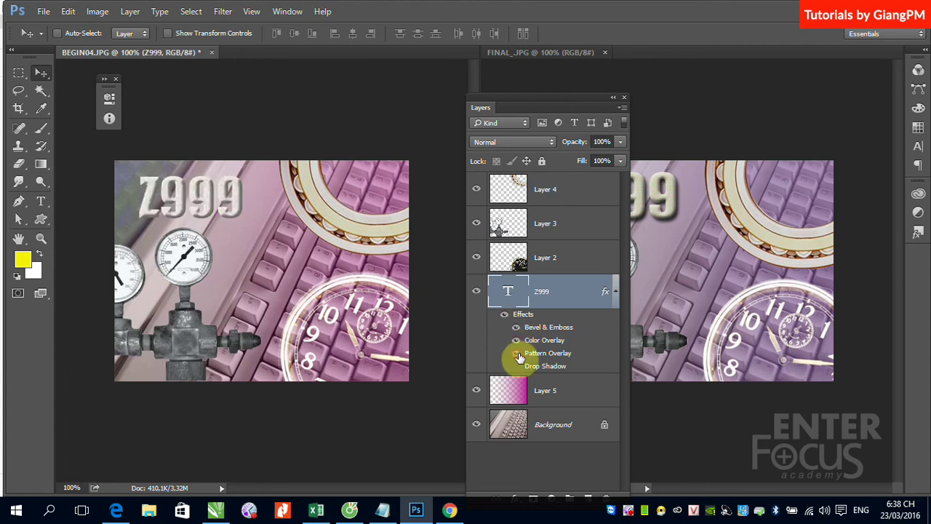
left_click(516, 366)
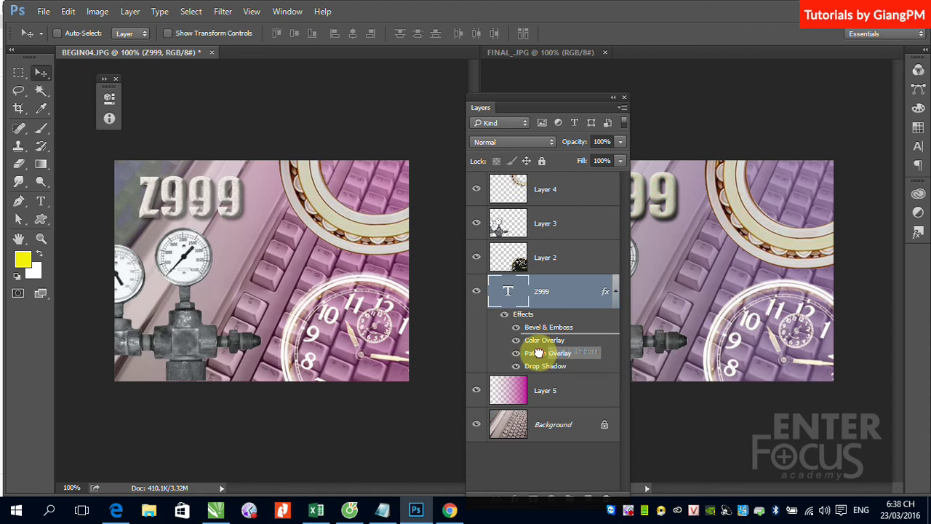
left_click(515, 327)
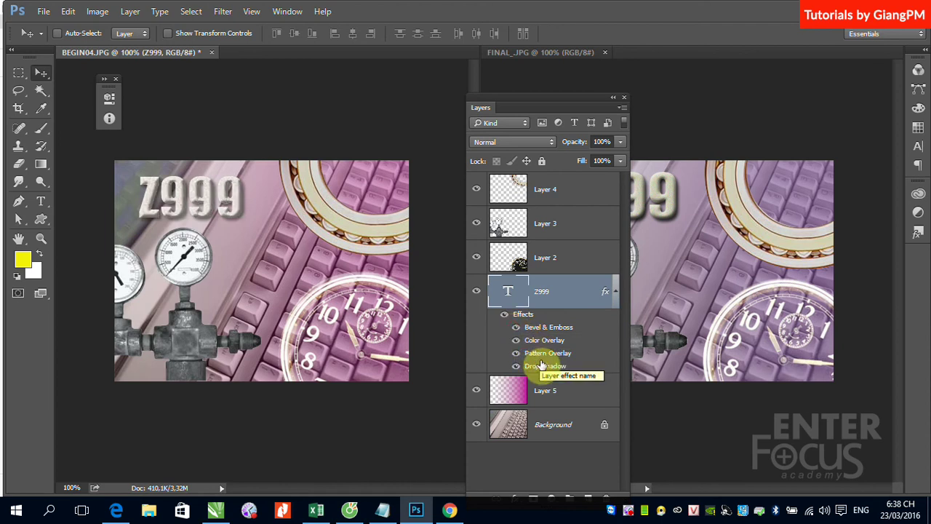
left_click(615, 292)
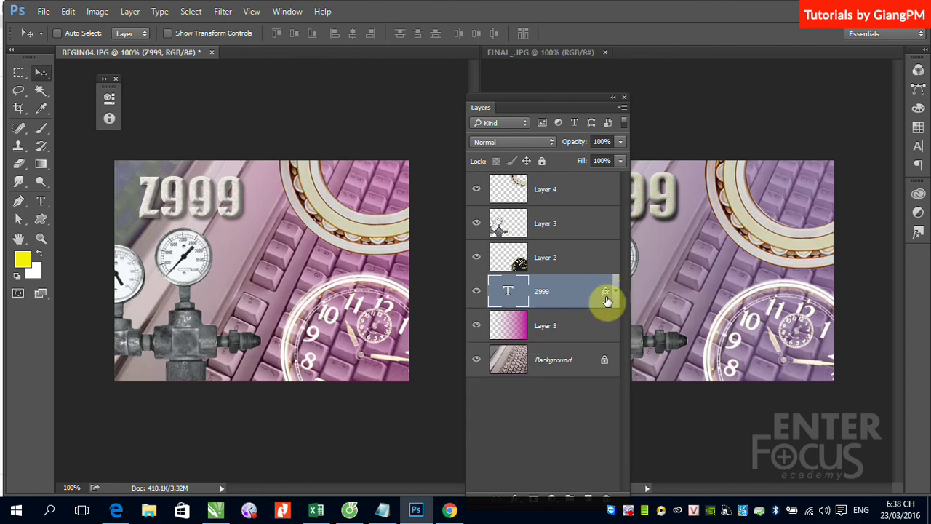
left_click(616, 292)
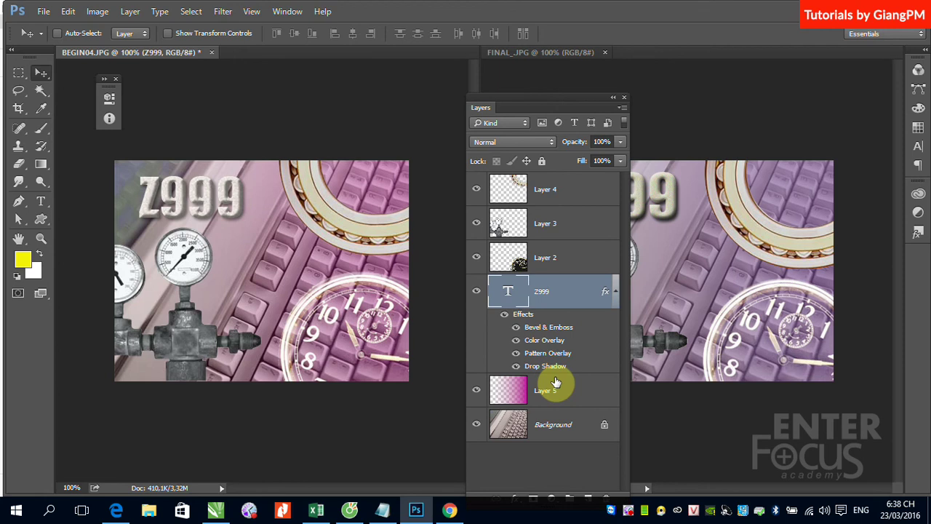
left_click(615, 294)
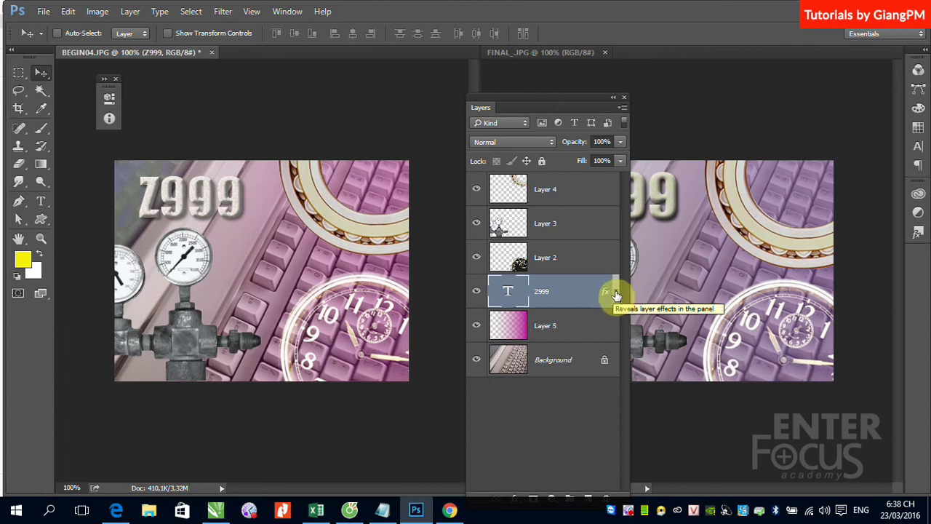
left_click(617, 295)
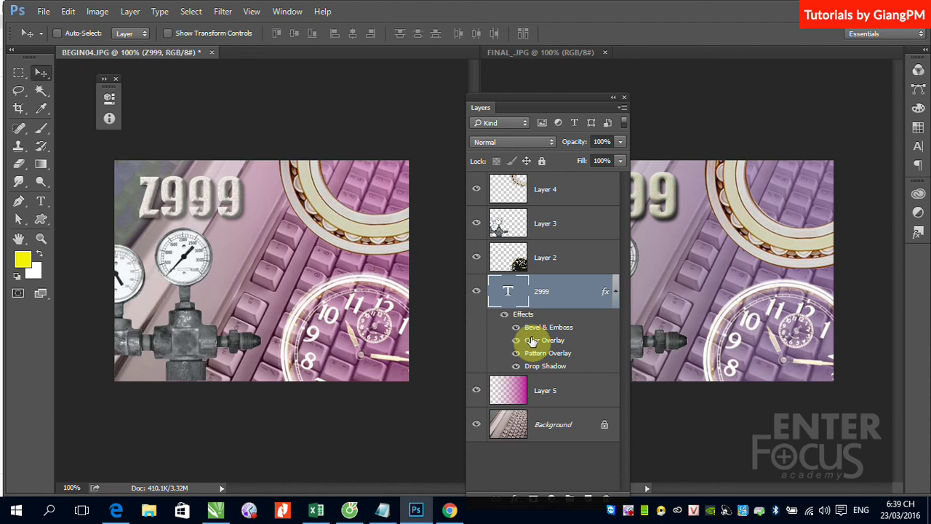
Step: Copy the Z999 layer style and paste it onto Layer 4, the bearing ring
right_click(584, 290)
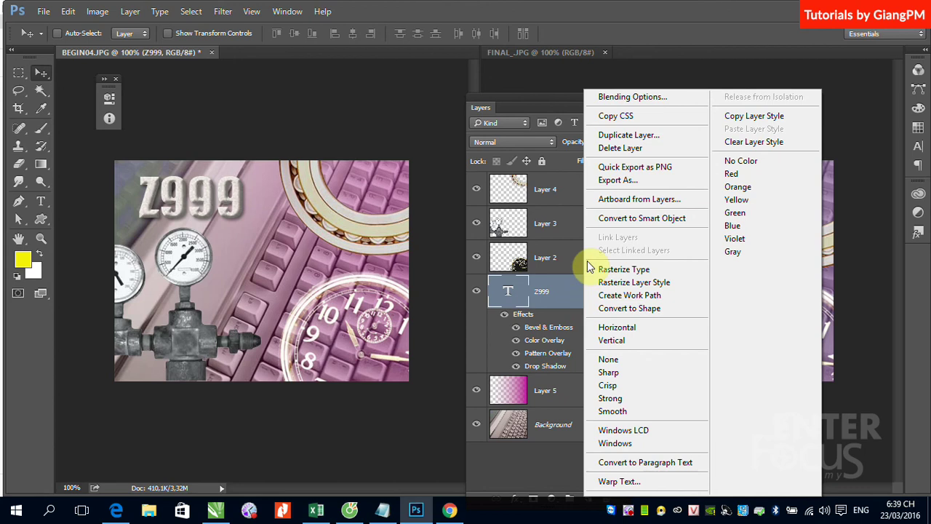
left_click(741, 118)
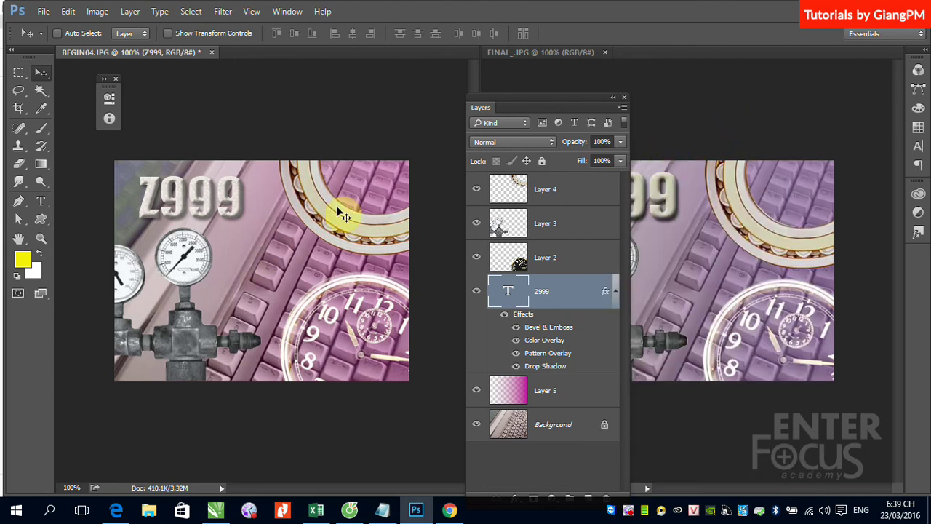
right_click(319, 197)
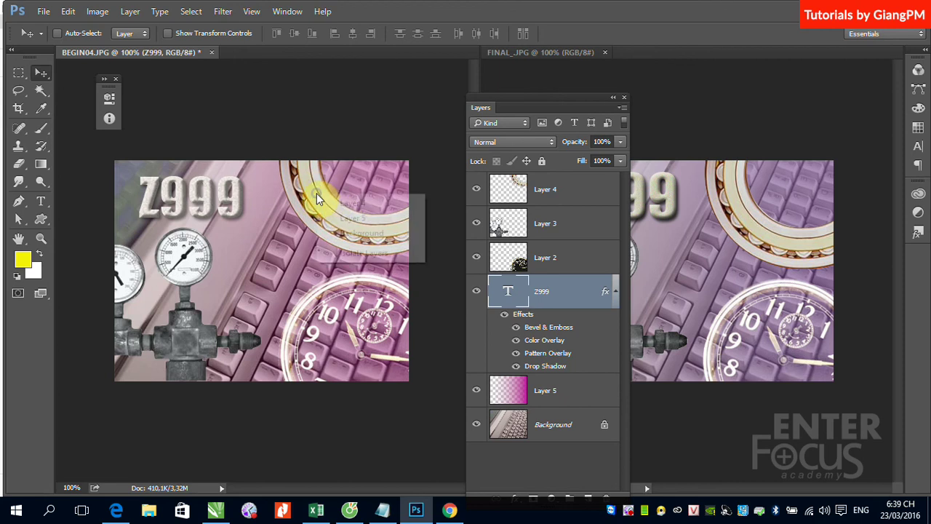
left_click(352, 203)
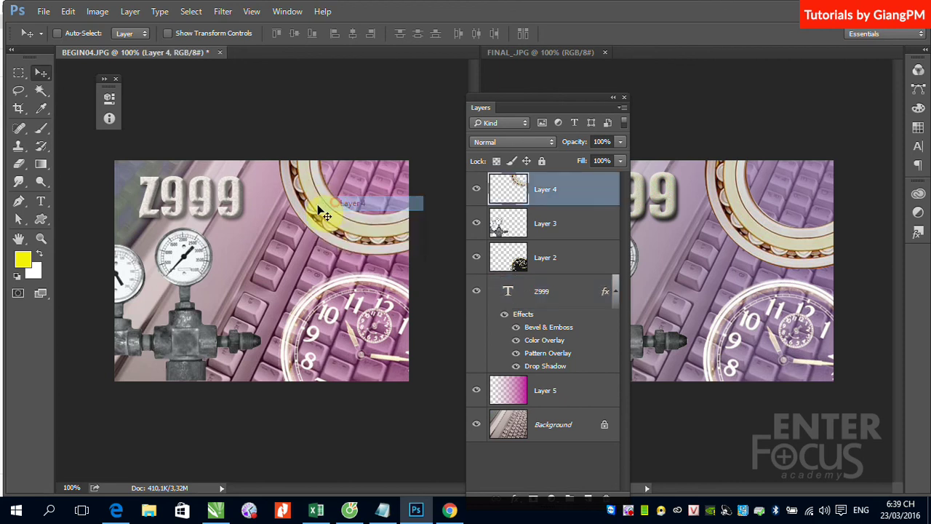
right_click(582, 191)
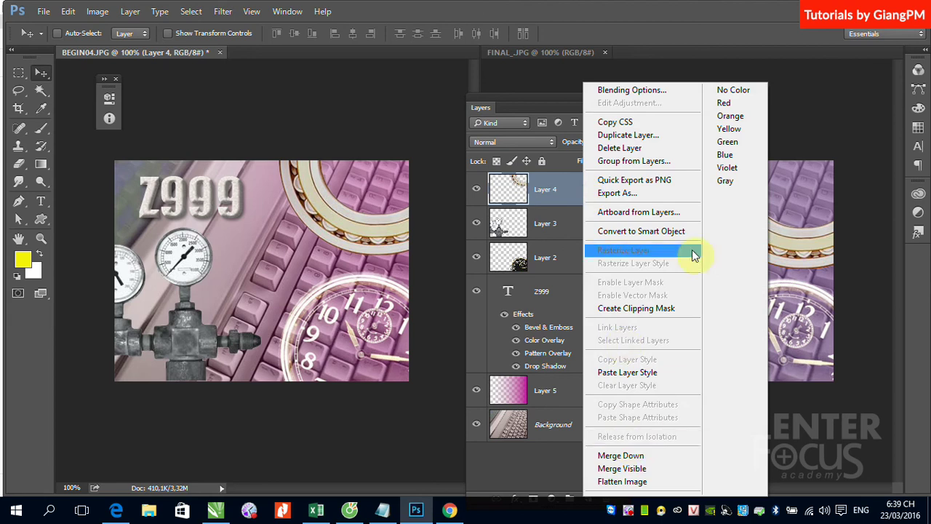
left_click(641, 373)
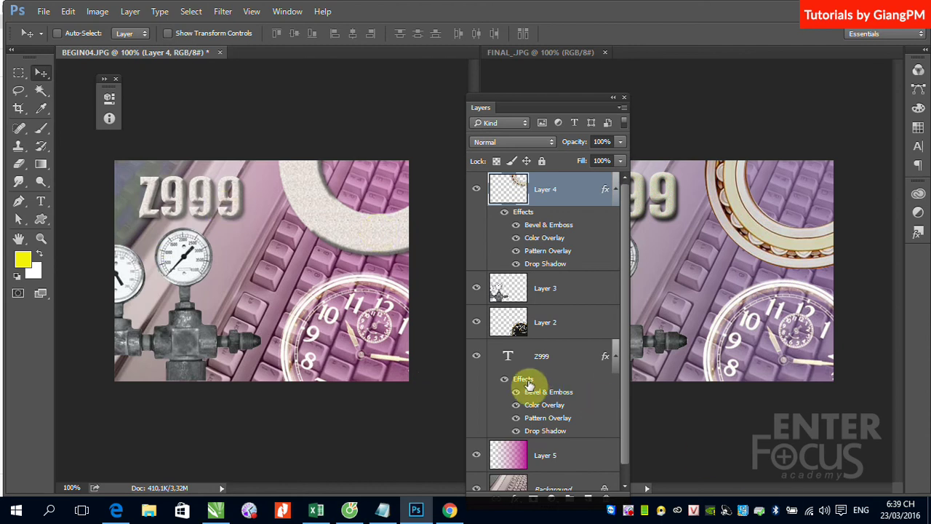
Step: Move the Layers panel higher and collapse the Z999 layer's effects list
mouse_move(524, 378)
left_mouse_down()
mouse_move(588, 470)
mouse_move(489, 26)
left_mouse_up()
left_click_drag(527, 97, 500, 5)
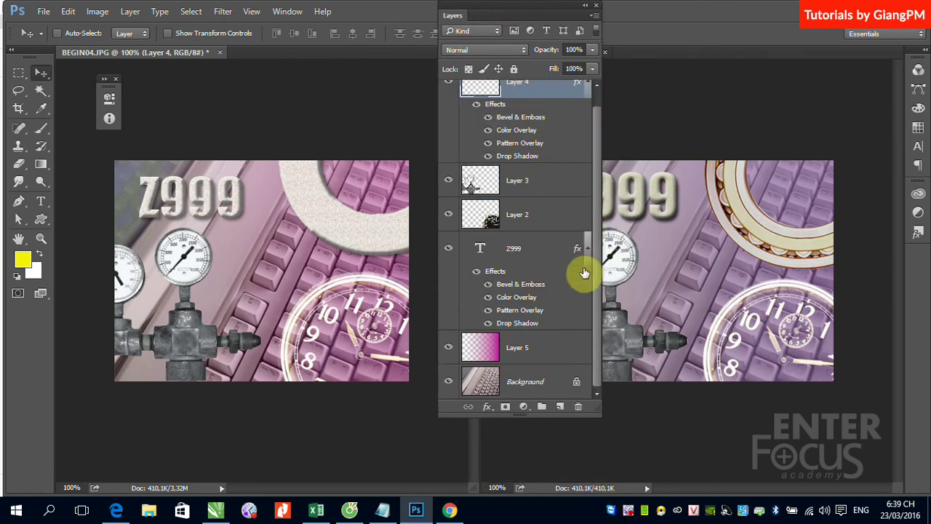
left_click(587, 249)
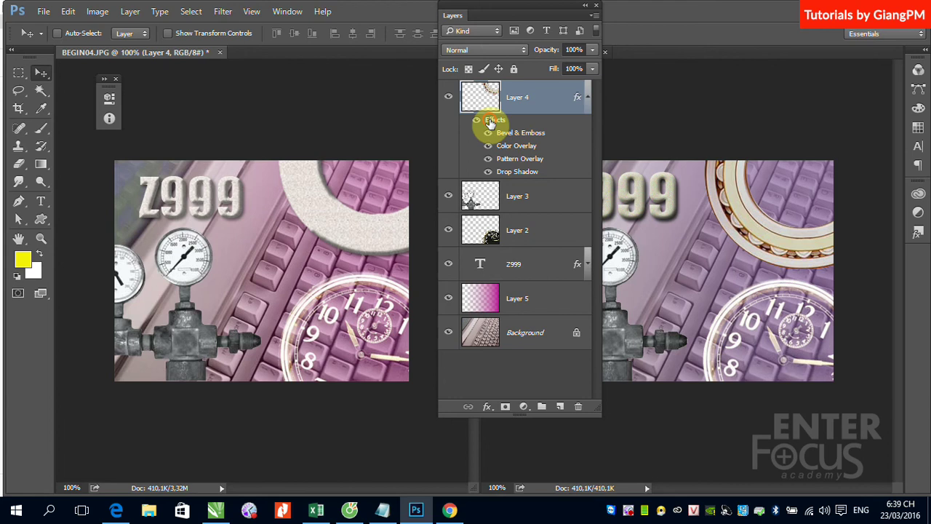